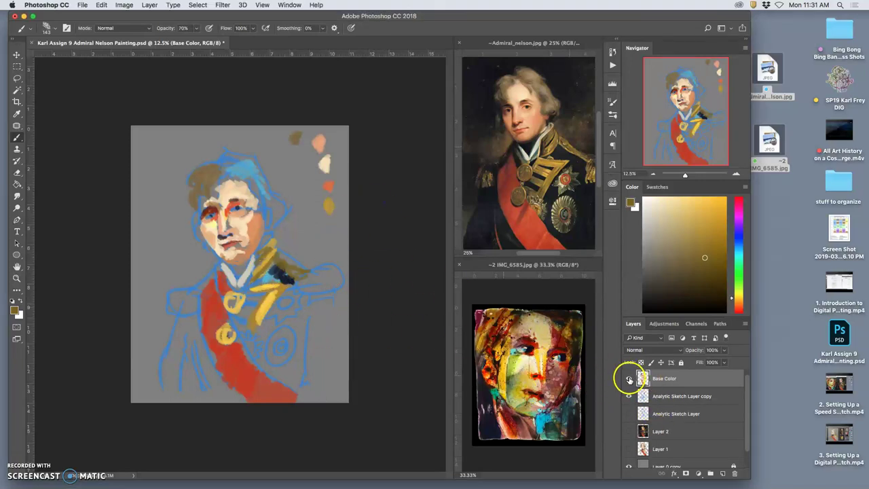
Hide the Base Color and Analytic Sketch Layer copy layers and show Layer 1 to view its painting alone.
{"action": "left_click", "coordinate": [628, 379]}
{"action": "left_click", "coordinate": [628, 397]}
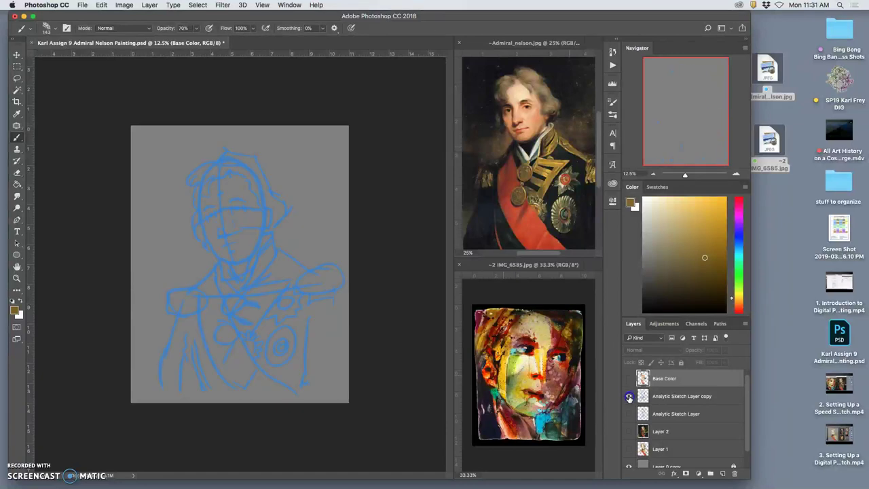
{"action": "left_click", "coordinate": [628, 378]}
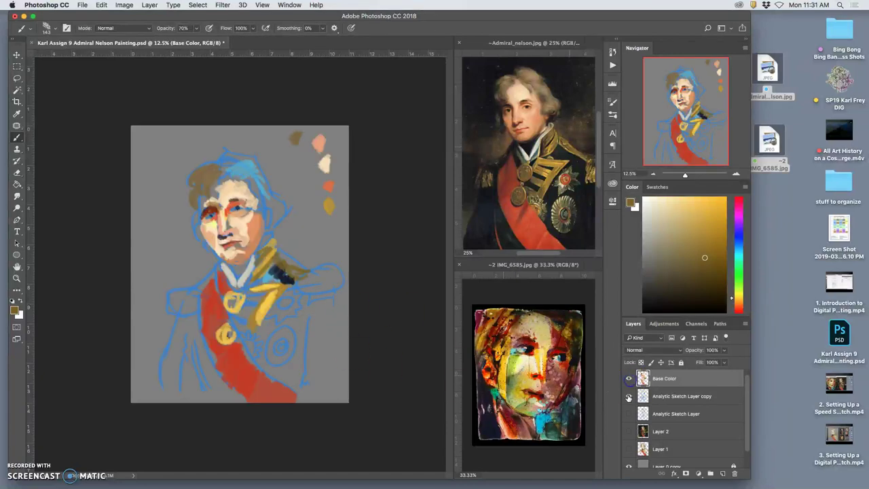
{"action": "left_click", "coordinate": [628, 396]}
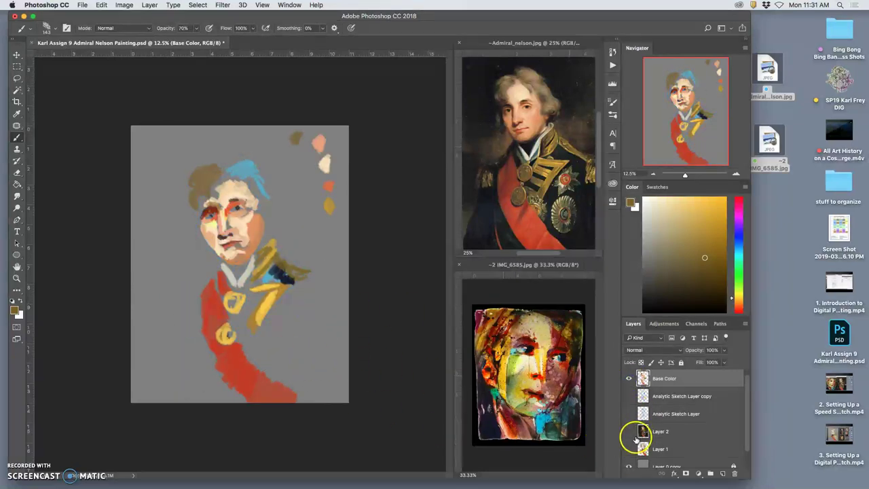
{"action": "left_click", "coordinate": [629, 449]}
{"action": "left_click", "coordinate": [628, 378]}
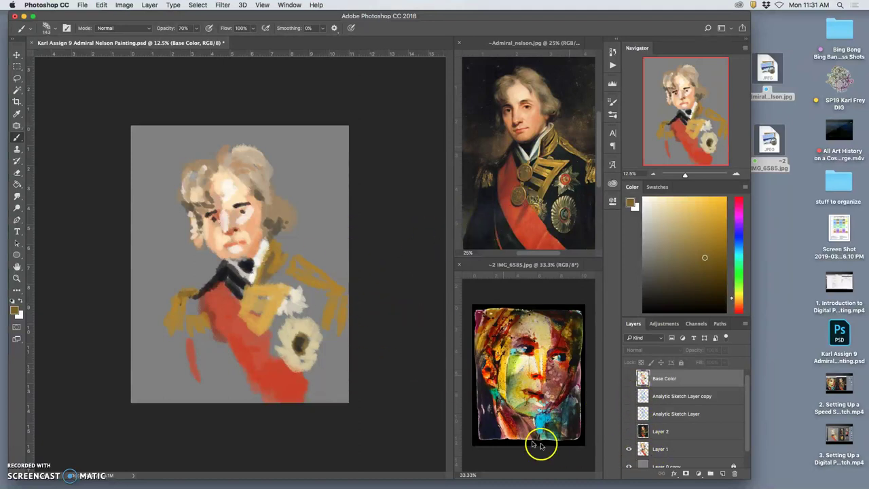
Toggle the Base Color layer's visibility to compare it with Layer 1, leaving both layers shown.
{"action": "left_click", "coordinate": [629, 379]}
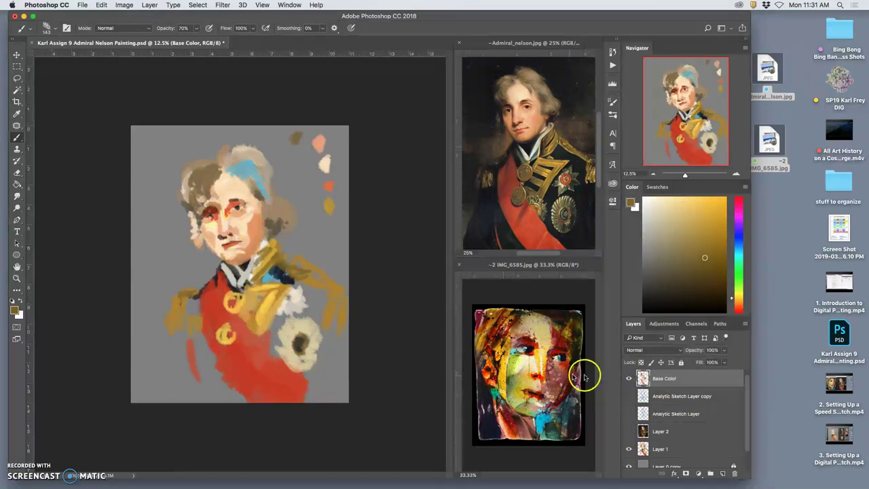
{"action": "left_click", "coordinate": [627, 380]}
{"action": "left_click", "coordinate": [628, 380]}
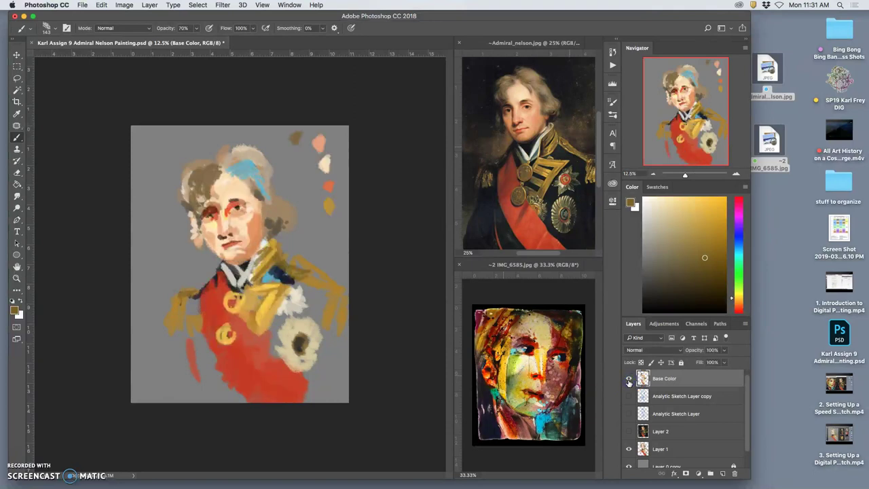
{"action": "left_click", "coordinate": [629, 380]}
{"action": "left_click", "coordinate": [628, 379]}
Preview the Base Color layer at 50% opacity and restore it to 100%.
{"action": "left_click", "coordinate": [723, 349]}
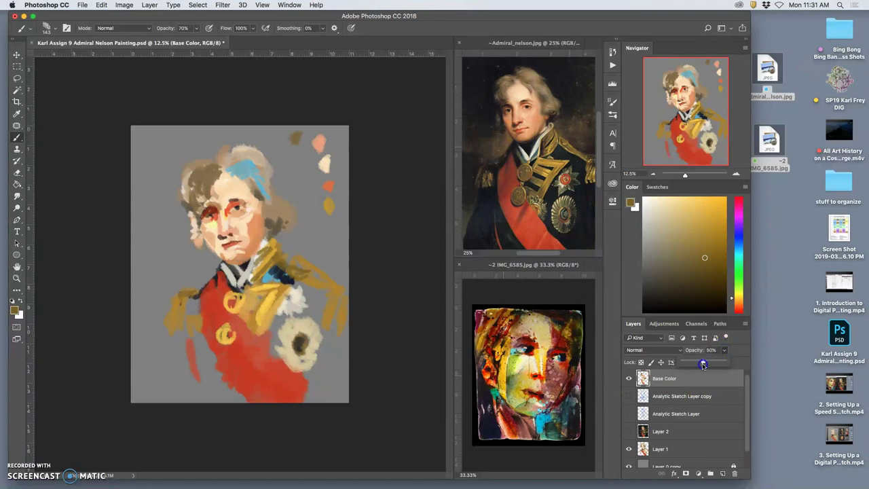
{"action": "left_click_drag", "start_coordinate": [704, 365], "coordinate": [713, 362]}
{"action": "left_click", "coordinate": [700, 381]}
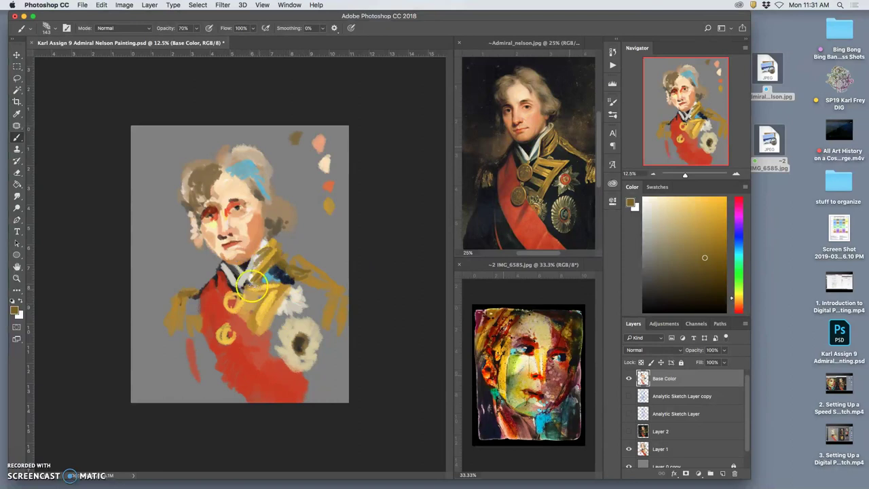
Show the Analytic Sketch Layer copy layer and hide the gray Layer 0 copy background.
{"action": "key", "text": "super+equal"}
{"action": "key", "text": "super+equal"}
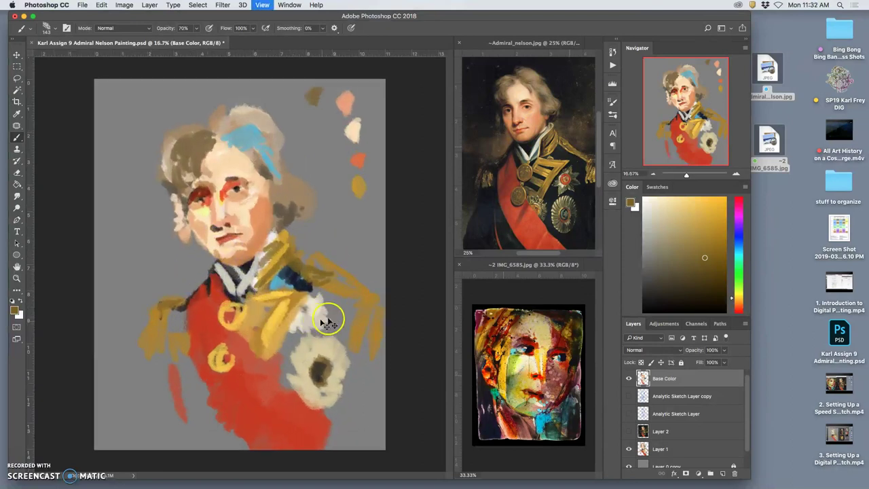
{"action": "left_click", "coordinate": [629, 396]}
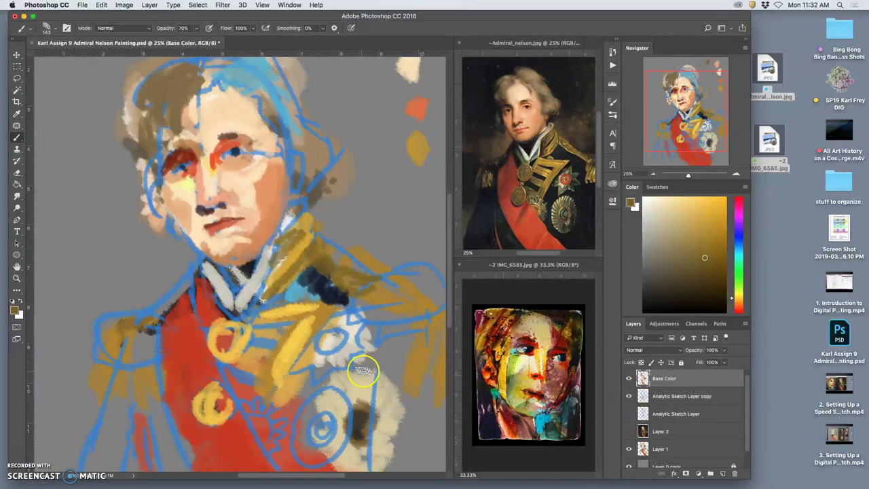
{"action": "key", "text": "super+minus"}
{"action": "key", "text": "super+minus"}
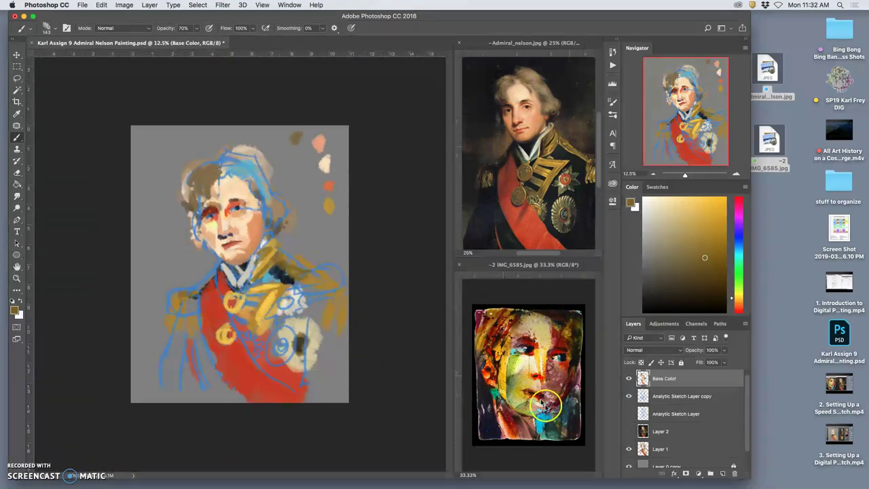
{"action": "left_click", "coordinate": [628, 467]}
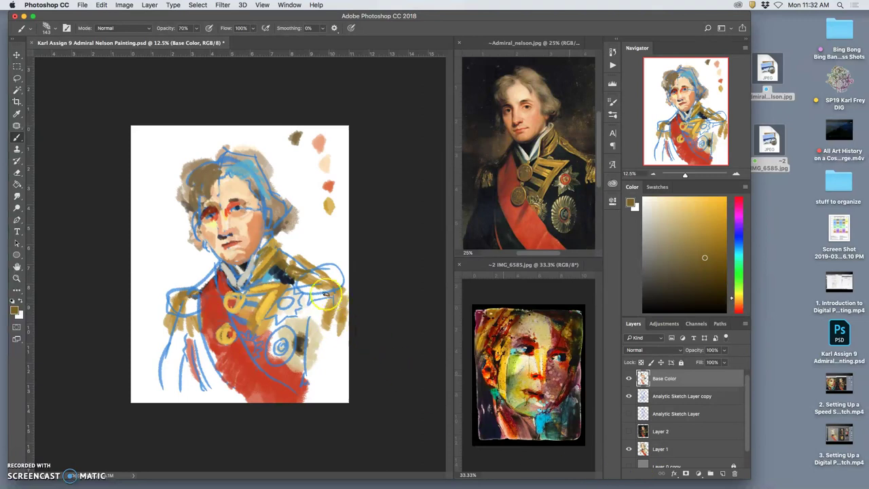
{"action": "key", "text": "super+minus"}
{"action": "key", "text": "super+plus"}
{"action": "key", "text": "super+plus"}
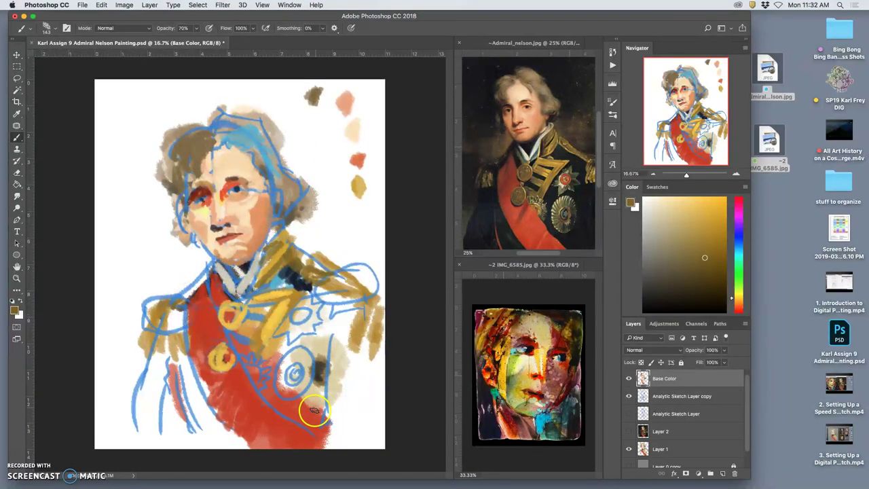
{"action": "left_click_drag", "start_coordinate": [259, 309], "coordinate": [243, 324]}
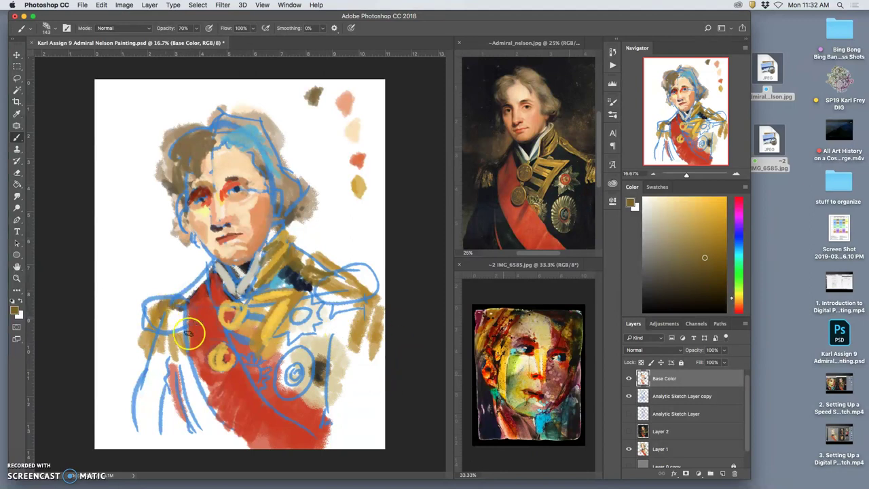
{"action": "mouse_move", "coordinate": [190, 333]}
{"action": "left_mouse_down"}
{"action": "mouse_move", "coordinate": [161, 391]}
{"action": "mouse_move", "coordinate": [172, 422]}
{"action": "mouse_move", "coordinate": [237, 421]}
{"action": "mouse_move", "coordinate": [190, 389]}
{"action": "mouse_move", "coordinate": [209, 363]}
{"action": "mouse_move", "coordinate": [280, 388]}
{"action": "mouse_move", "coordinate": [252, 408]}
{"action": "left_mouse_up"}
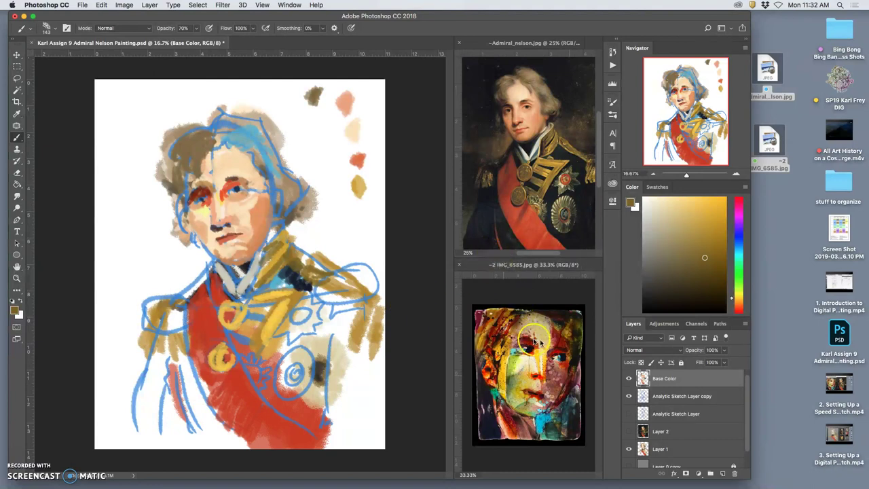
Add a new layer above Base Color and paint dark coat strokes beside the red sash with near-black sampled from the reference portrait.
{"action": "left_click", "coordinate": [677, 382]}
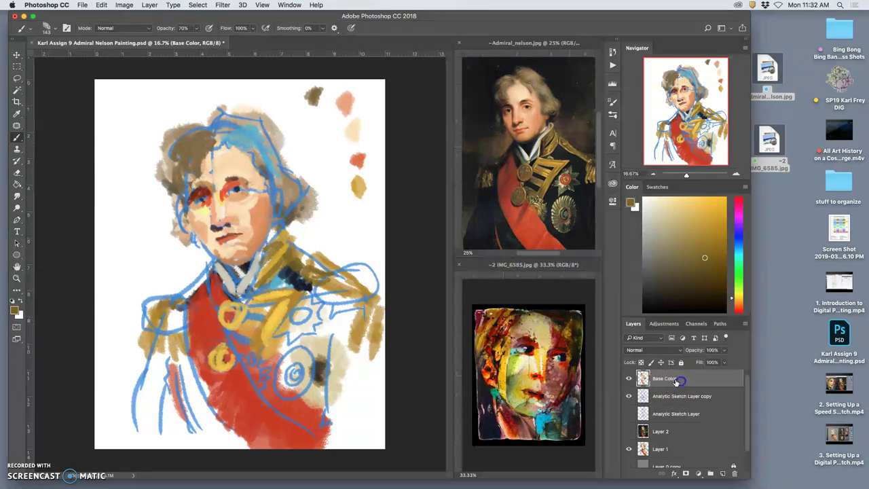
{"action": "left_click", "coordinate": [723, 473]}
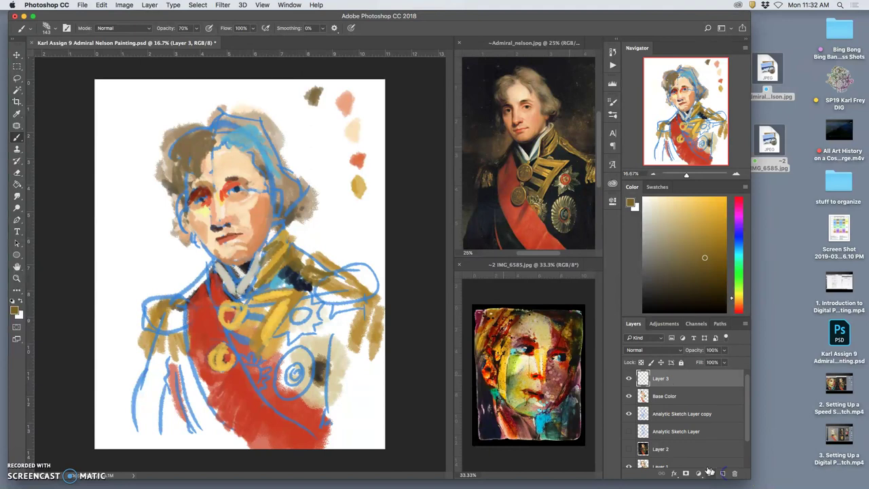
{"action": "left_click", "coordinate": [506, 224], "text": "alt"}
{"action": "left_click", "coordinate": [464, 249], "text": "alt"}
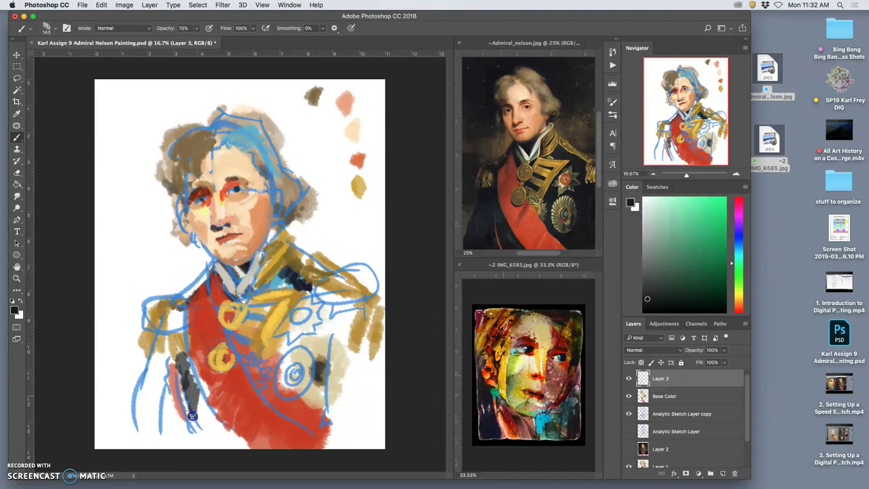
{"action": "mouse_move", "coordinate": [213, 433]}
{"action": "left_mouse_down"}
{"action": "mouse_move", "coordinate": [208, 412]}
{"action": "mouse_move", "coordinate": [241, 447]}
{"action": "mouse_move", "coordinate": [223, 432]}
{"action": "mouse_move", "coordinate": [228, 444]}
{"action": "mouse_move", "coordinate": [221, 440]}
{"action": "mouse_move", "coordinate": [171, 344]}
{"action": "mouse_move", "coordinate": [152, 384]}
{"action": "left_mouse_up"}
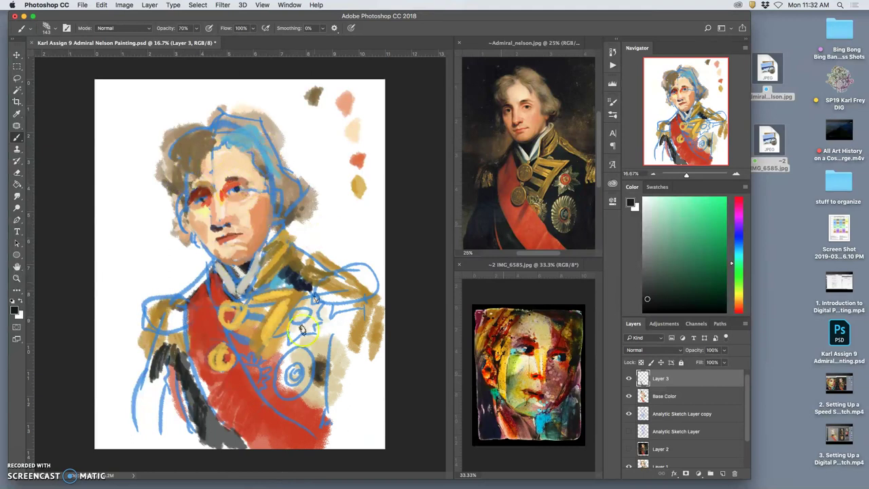
Enlarge the canvas to 16 inches wide by 20 inches high, keeping the centre anchor.
{"action": "left_click", "coordinate": [122, 6]}
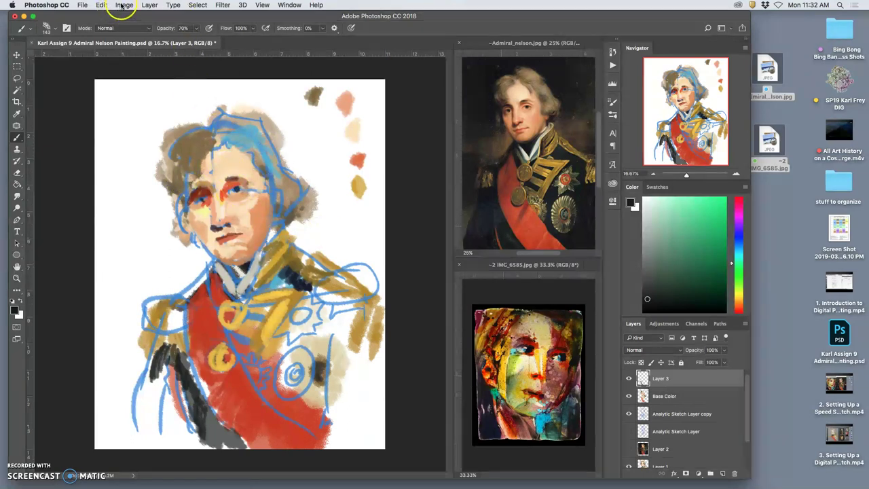
{"action": "left_click", "coordinate": [153, 83]}
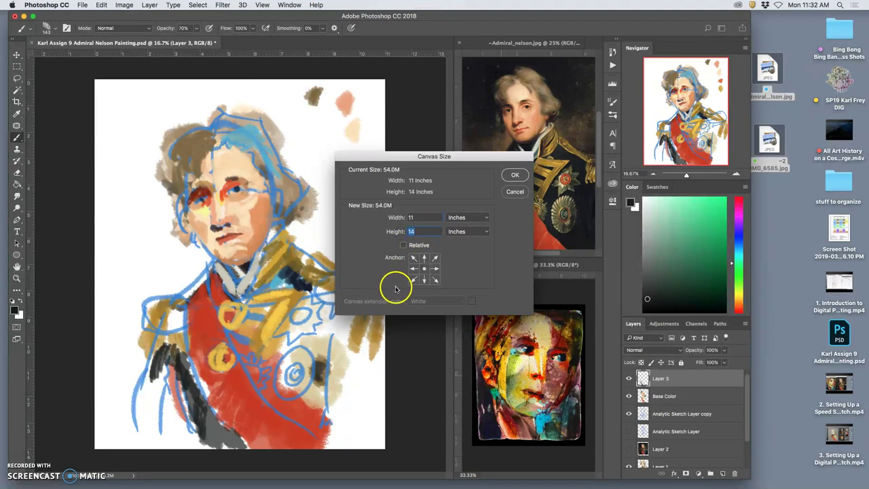
{"action": "type", "text": "20"}
{"action": "double_click", "coordinate": [412, 217]}
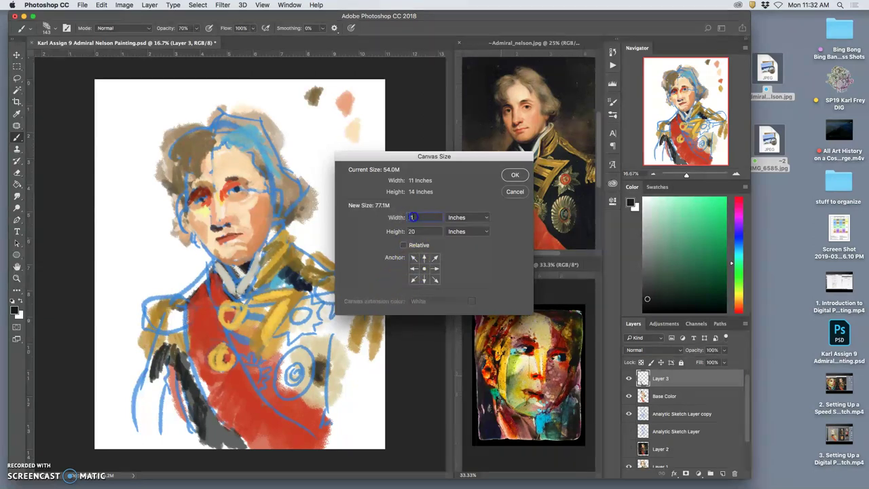
{"action": "type", "text": "16"}
{"action": "left_click", "coordinate": [515, 175]}
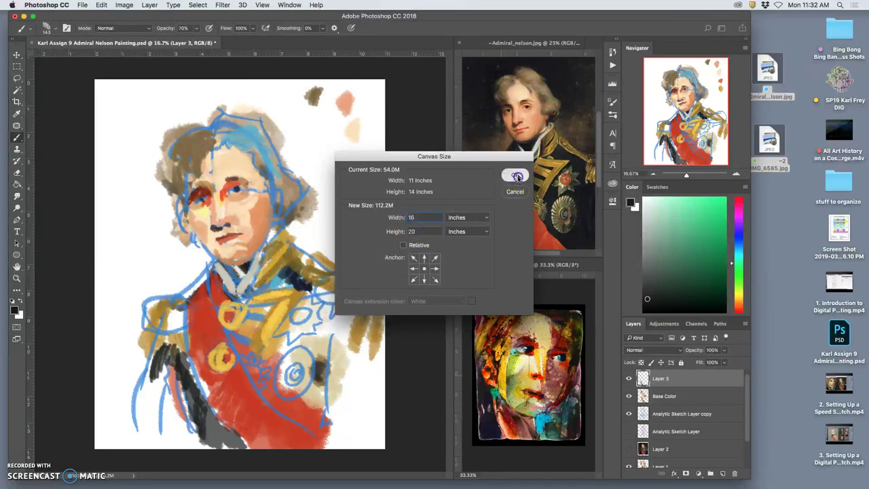
{"action": "key", "text": "super+minus"}
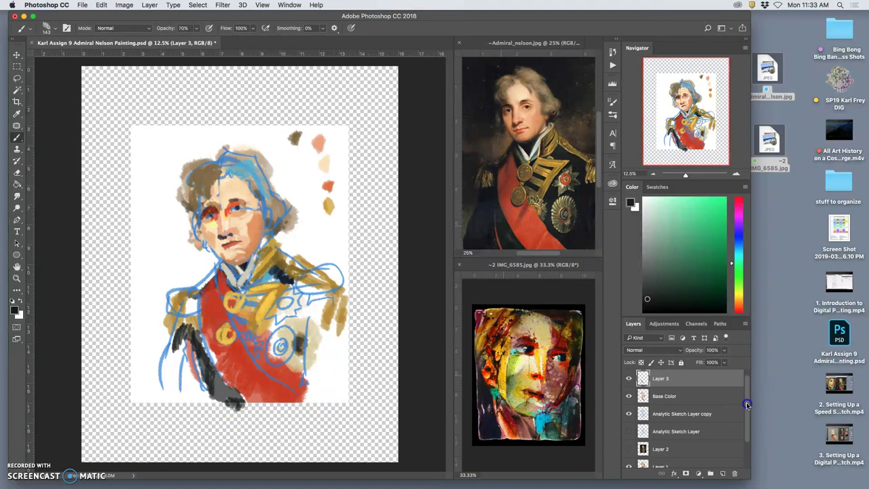
Show the gray Layer 0 copy background and unlock both Layer 0 copy and Layer 0.
{"action": "scroll", "coordinate": [746, 406], "scroll_direction": "down", "scroll_amount": 3}
{"action": "left_click", "coordinate": [629, 441]}
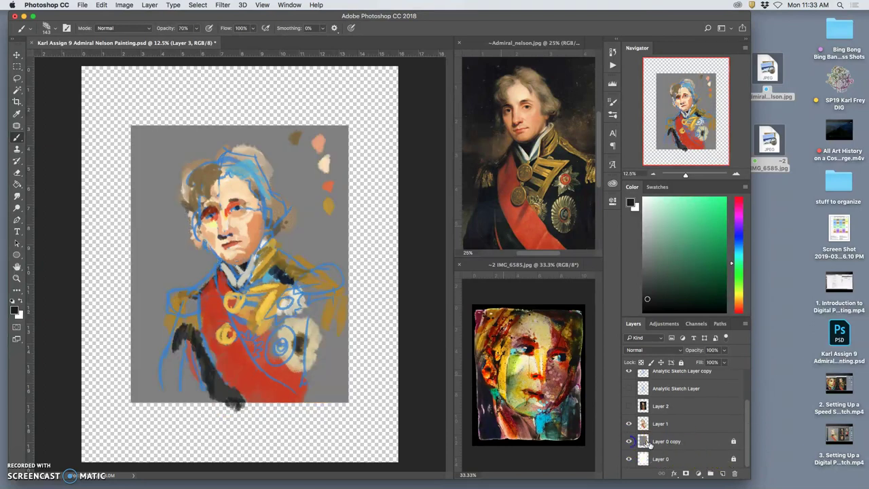
{"action": "left_click", "coordinate": [672, 442]}
{"action": "left_click", "coordinate": [733, 441]}
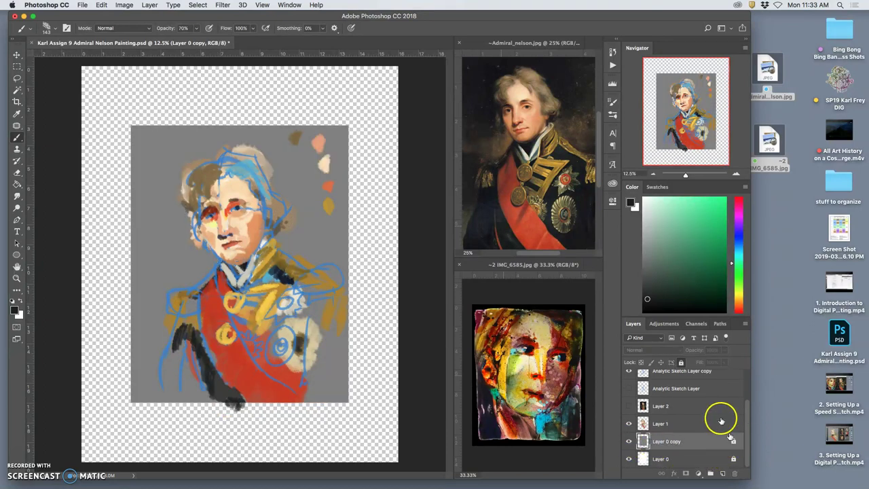
{"action": "left_click", "coordinate": [712, 458]}
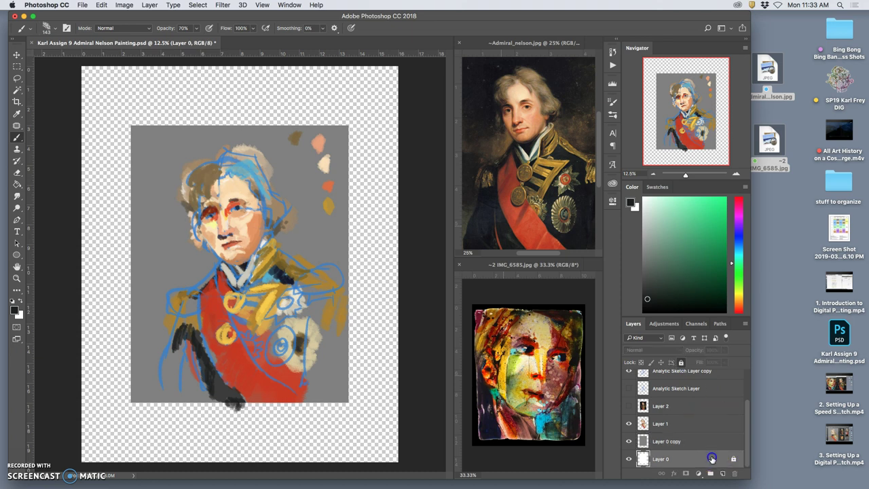
{"action": "left_click", "coordinate": [683, 363]}
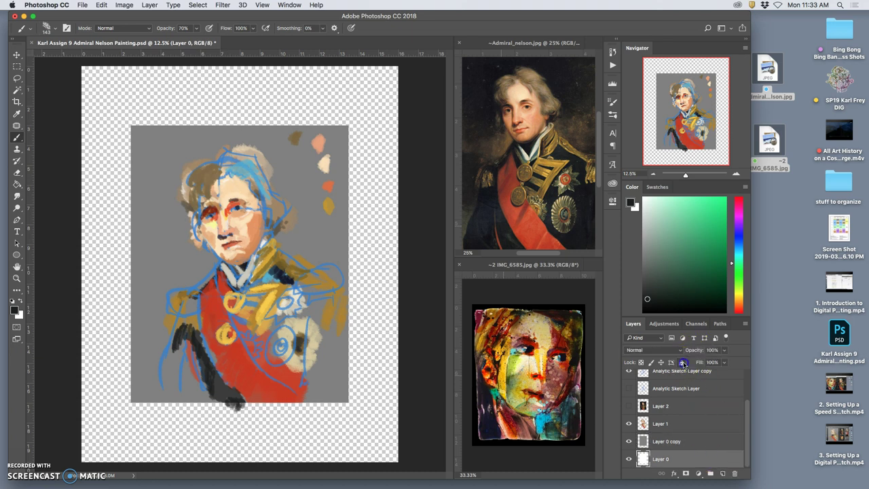
Fill Layer 0 with white across the enlarged canvas.
{"action": "left_click", "coordinate": [102, 6]}
{"action": "left_click", "coordinate": [108, 148]}
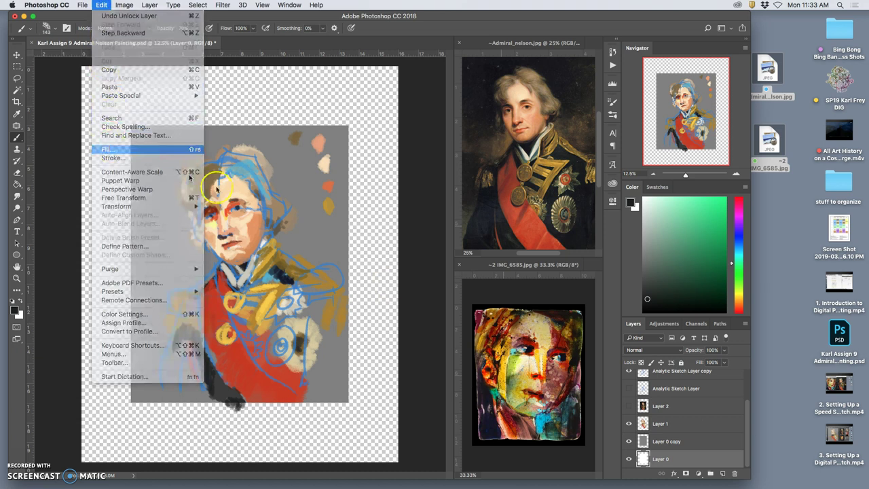
{"action": "left_click", "coordinate": [433, 195]}
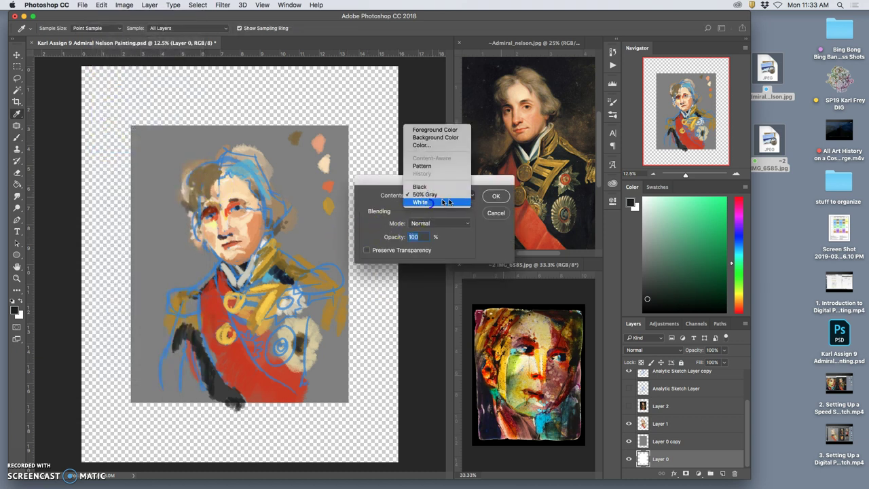
{"action": "left_click", "coordinate": [422, 202]}
{"action": "left_click", "coordinate": [495, 196]}
Fill the Layer 0 copy layer with 50% Gray across the enlarged canvas.
{"action": "left_click", "coordinate": [694, 442]}
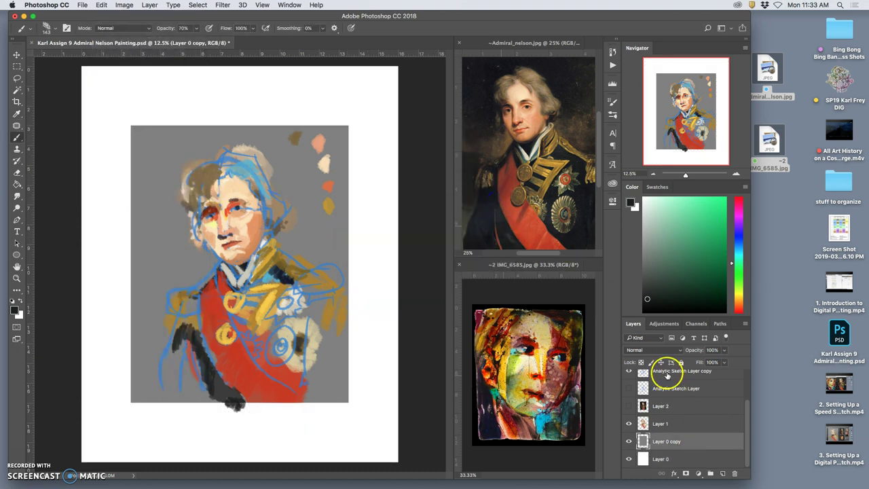
{"action": "left_click", "coordinate": [101, 5]}
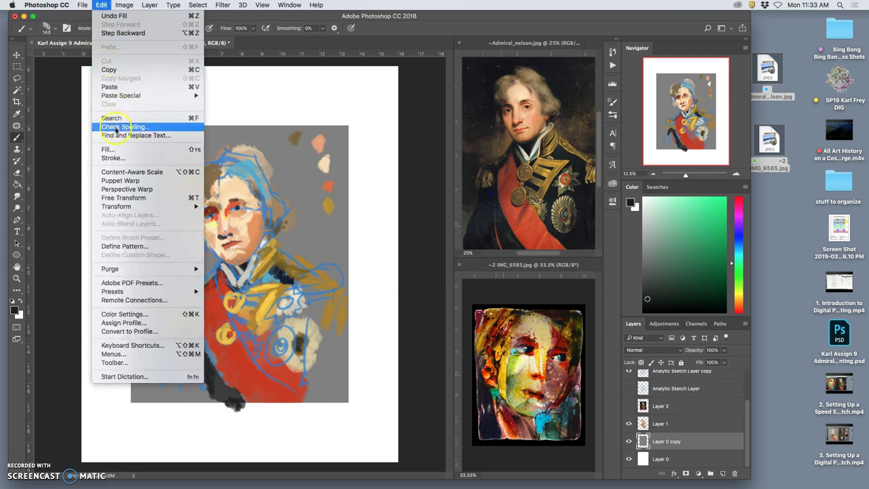
{"action": "left_click", "coordinate": [109, 149]}
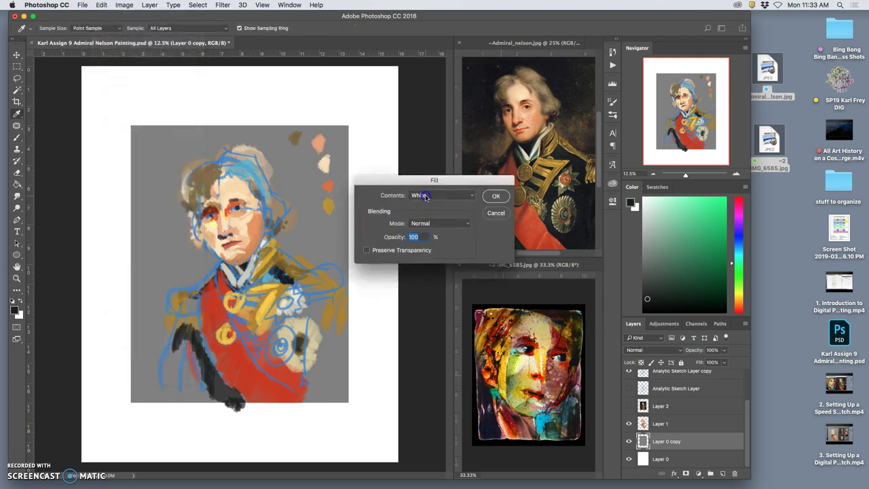
{"action": "left_click", "coordinate": [428, 195]}
{"action": "left_click", "coordinate": [423, 186]}
{"action": "left_click", "coordinate": [496, 196]}
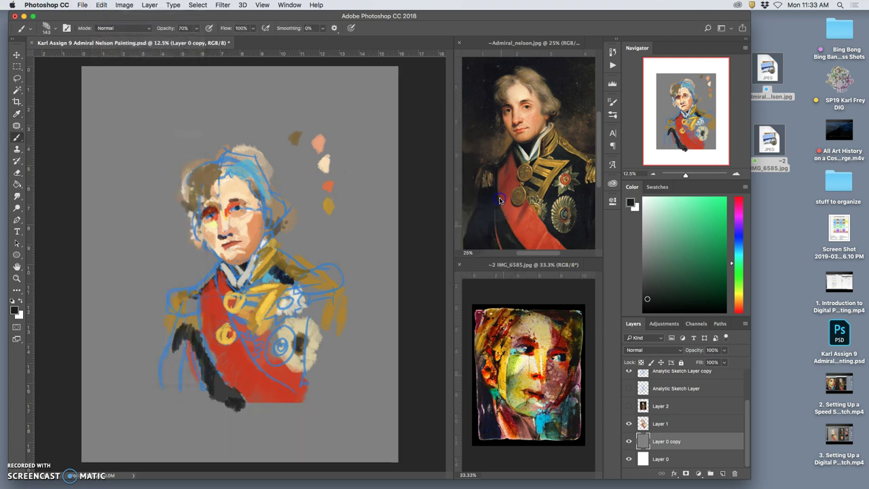
Show Layer 2 with the reference portrait to check it and delete that layer.
{"action": "left_click", "coordinate": [660, 408]}
{"action": "left_click", "coordinate": [629, 406]}
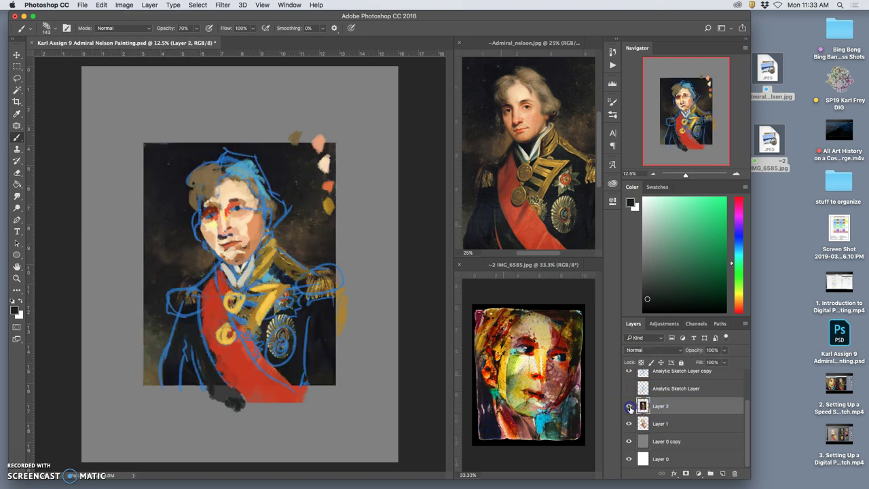
{"action": "left_click_drag", "start_coordinate": [679, 407], "coordinate": [734, 473]}
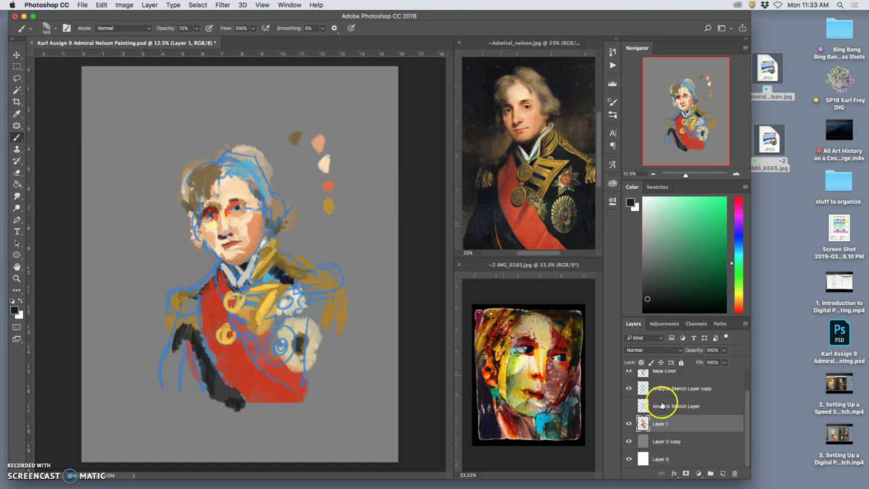
Check which strokes belong to Analytic Sketch Layer copy by toggling its visibility, and set the layer's opacity to 68%.
{"action": "left_click", "coordinate": [629, 388]}
{"action": "left_click", "coordinate": [629, 388]}
{"action": "left_click", "coordinate": [660, 392]}
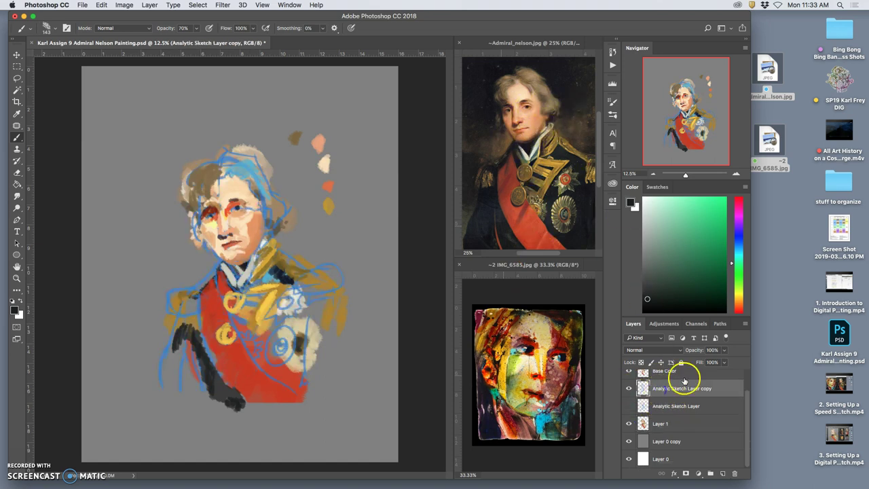
{"action": "left_click", "coordinate": [724, 350]}
{"action": "left_click_drag", "start_coordinate": [706, 363], "coordinate": [705, 363]}
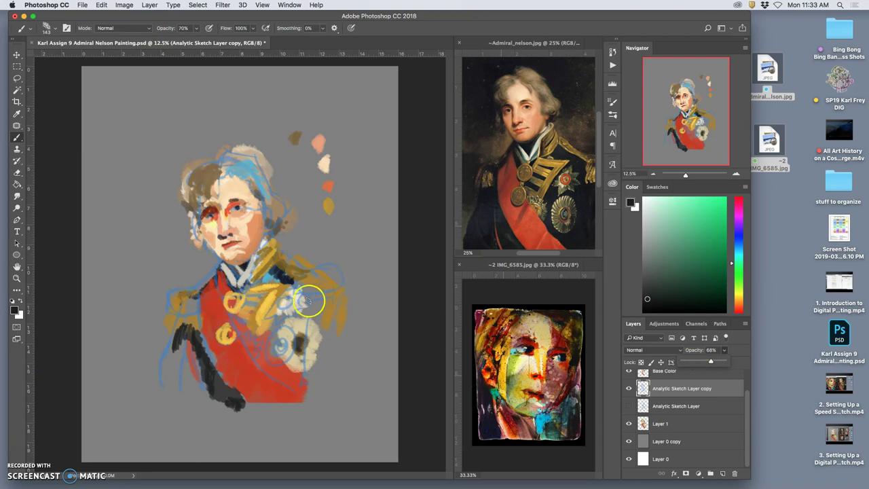
On Layer 3, sample dark navy from the abstract portrait and light blue from the collar, and paint blue onto the viewer's-left shoulder.
{"action": "scroll", "coordinate": [666, 428], "scroll_direction": "up", "scroll_amount": 2}
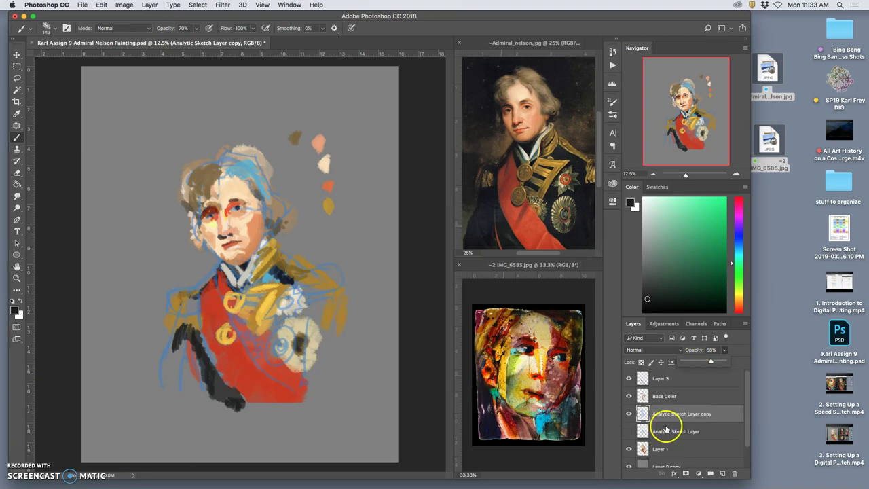
{"action": "left_click", "coordinate": [650, 382]}
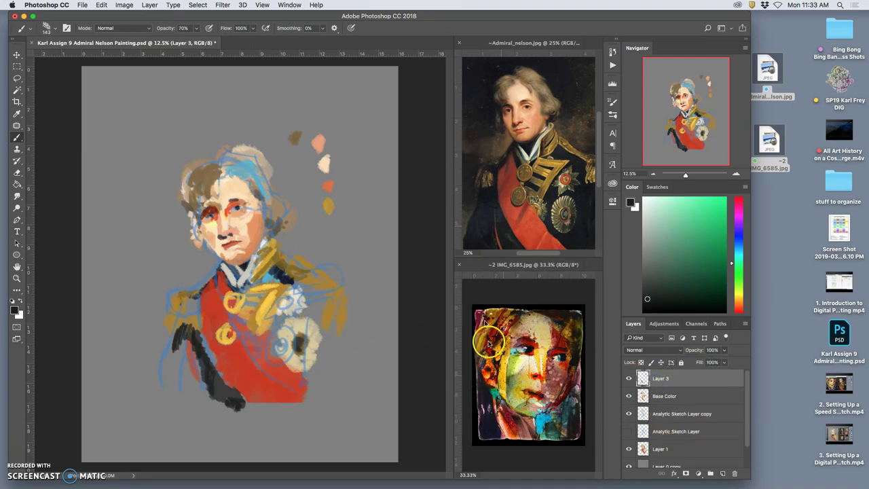
{"action": "left_click", "coordinate": [499, 425], "text": "alt"}
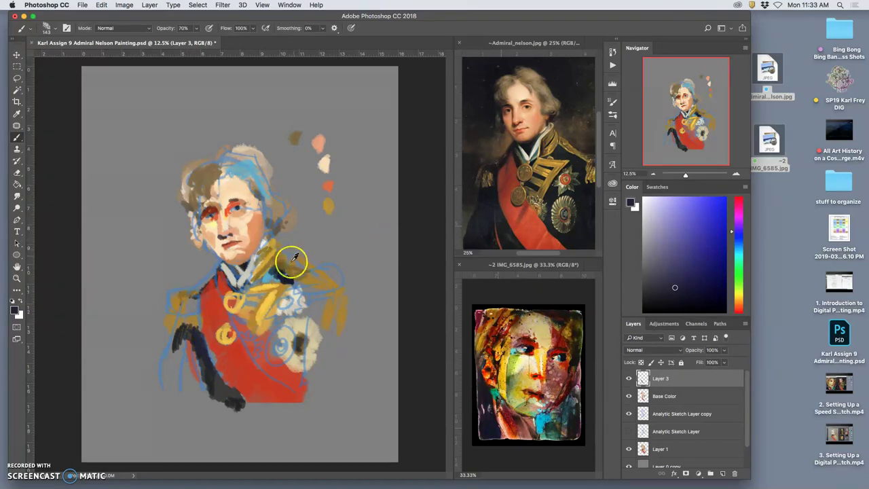
{"action": "left_click", "coordinate": [268, 278], "text": "alt"}
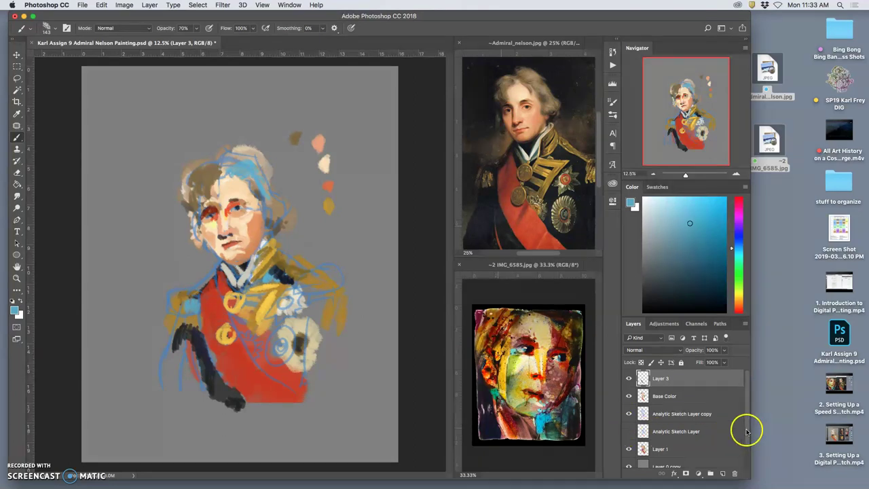
Hide the gray Layer 0 copy background and paint brown sampled from the reference's hair into the hair and viewer's-right epaulette.
{"action": "scroll", "coordinate": [745, 448], "scroll_direction": "down", "scroll_amount": 2}
{"action": "left_click", "coordinate": [628, 441]}
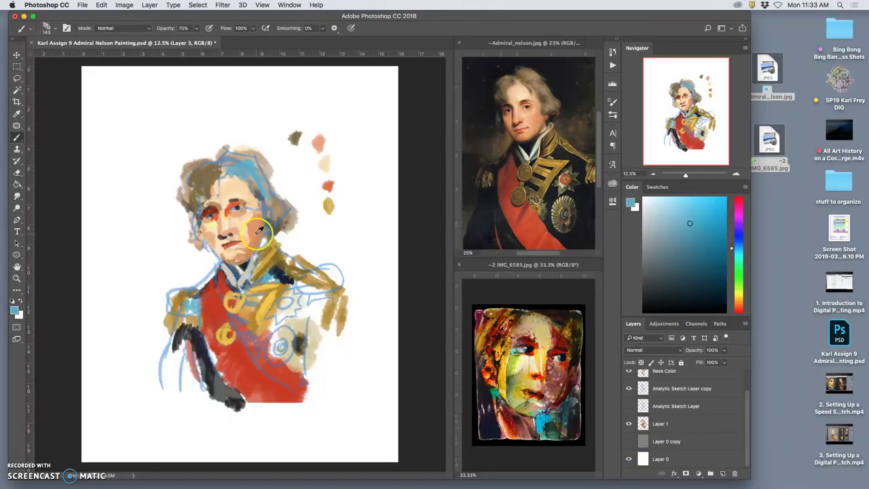
{"action": "left_click", "coordinate": [542, 125], "text": "alt"}
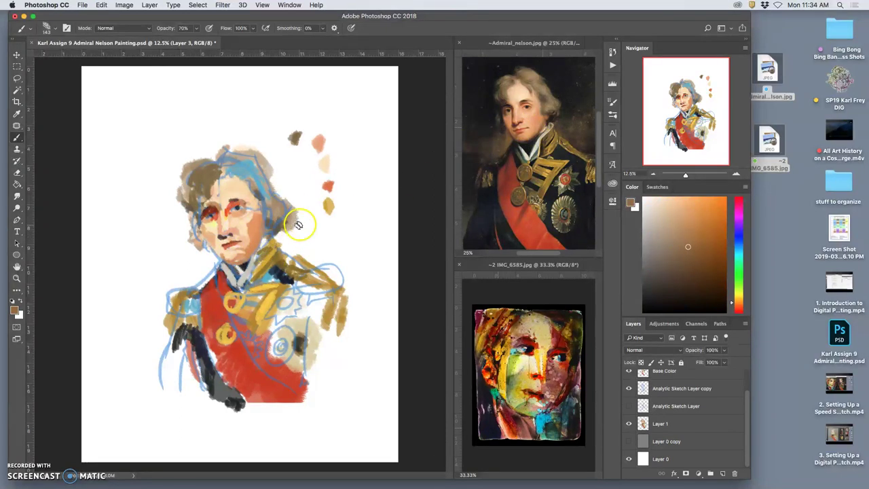
{"action": "left_click", "coordinate": [264, 243]}
{"action": "left_click_drag", "start_coordinate": [319, 274], "coordinate": [331, 283]}
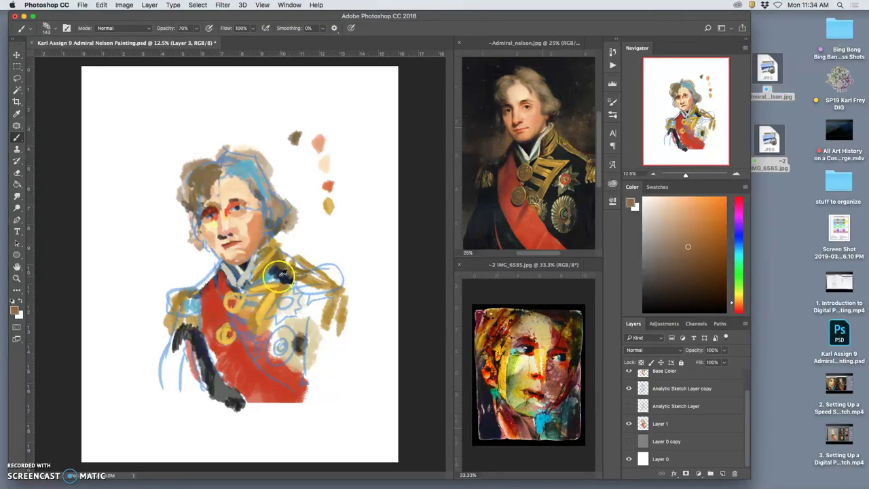
Paint the coat around the star medals with dark blue from the collar and light blue from the abstract portrait.
{"action": "left_click", "coordinate": [273, 272], "text": "alt"}
{"action": "left_click", "coordinate": [321, 296]}
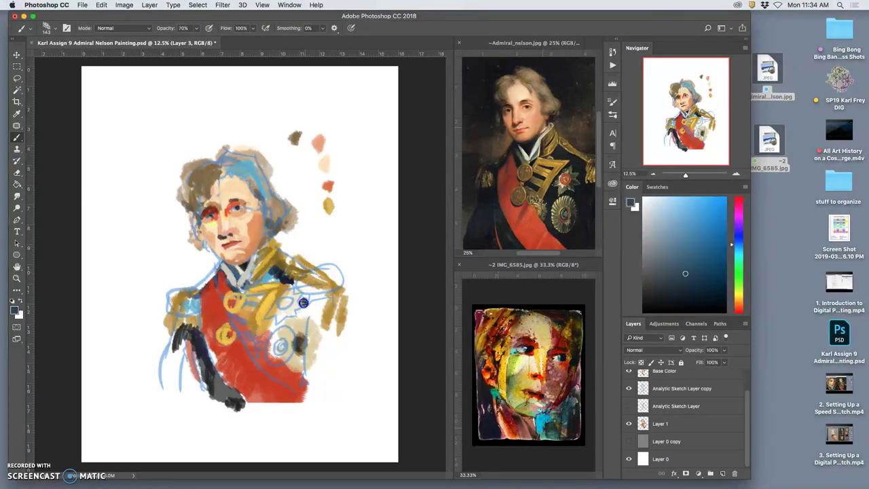
{"action": "left_click_drag", "start_coordinate": [305, 300], "coordinate": [302, 297]}
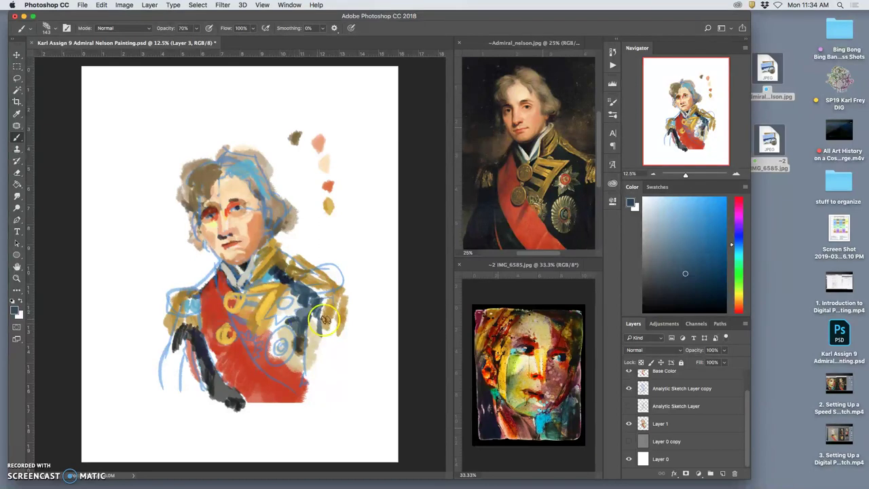
{"action": "left_click", "coordinate": [547, 418], "text": "alt"}
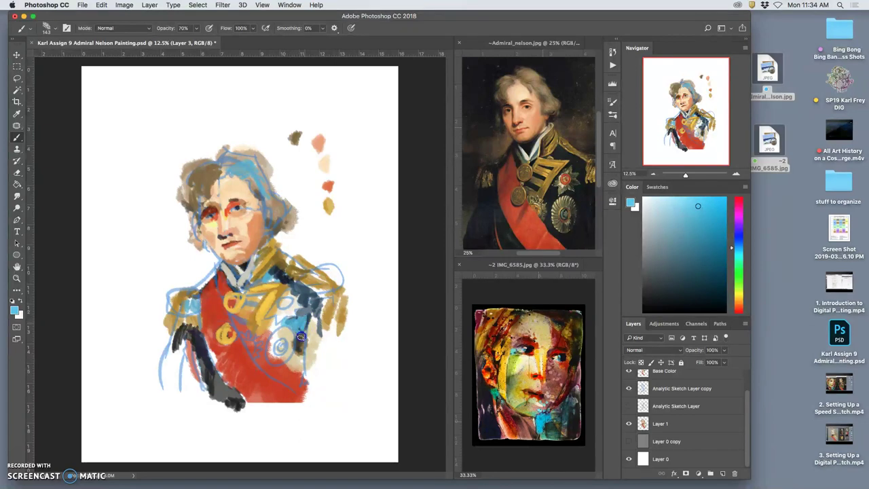
Sample near-black and red from the abstract portrait and paint short accents just above the lower star medal.
{"action": "left_click", "coordinate": [485, 419], "text": "alt"}
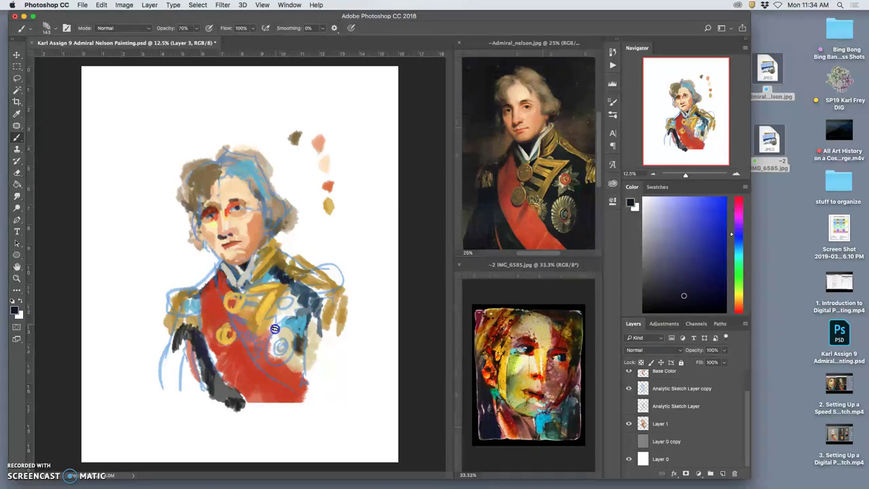
{"action": "left_click_drag", "start_coordinate": [275, 329], "coordinate": [270, 323]}
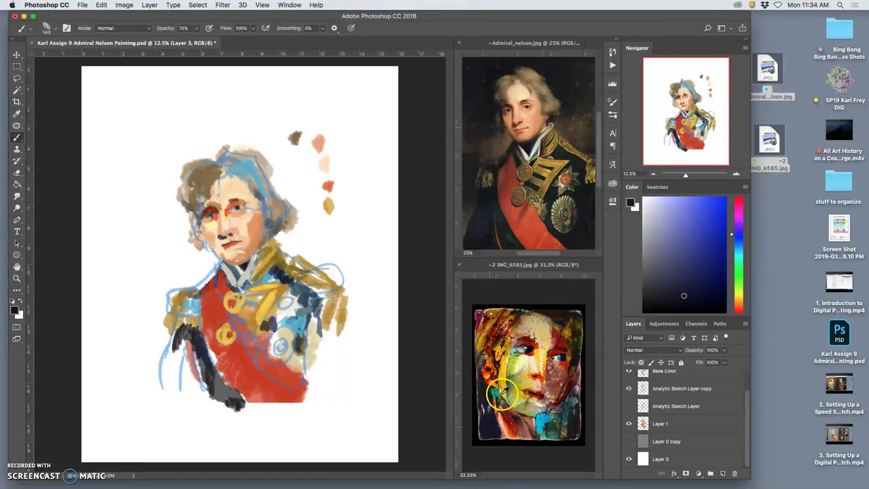
{"action": "left_click", "coordinate": [489, 372], "text": "alt"}
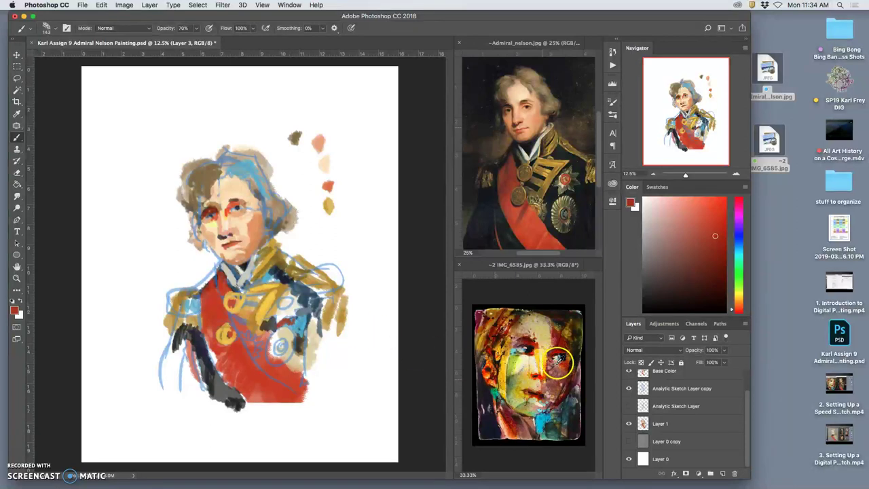
Sample a very dark tone from the abstract portrait and paint shadows above the lower star medal and around the two gold medallions.
{"action": "left_click", "coordinate": [556, 413], "text": "alt"}
{"action": "left_click", "coordinate": [303, 325]}
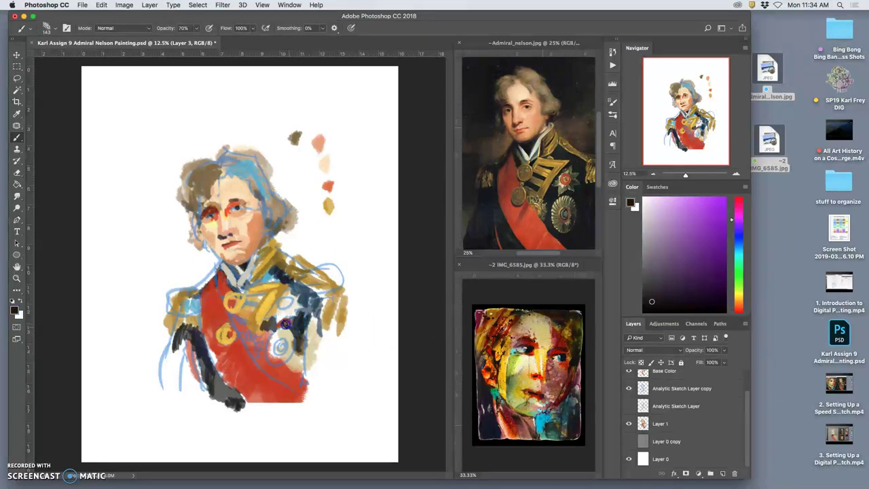
{"action": "left_click_drag", "start_coordinate": [286, 324], "coordinate": [292, 317]}
{"action": "mouse_move", "coordinate": [274, 259]}
{"action": "left_mouse_down"}
{"action": "mouse_move", "coordinate": [241, 292]}
{"action": "mouse_move", "coordinate": [228, 338]}
{"action": "mouse_move", "coordinate": [223, 302]}
{"action": "mouse_move", "coordinate": [257, 340]}
{"action": "mouse_move", "coordinate": [229, 340]}
{"action": "left_mouse_up"}
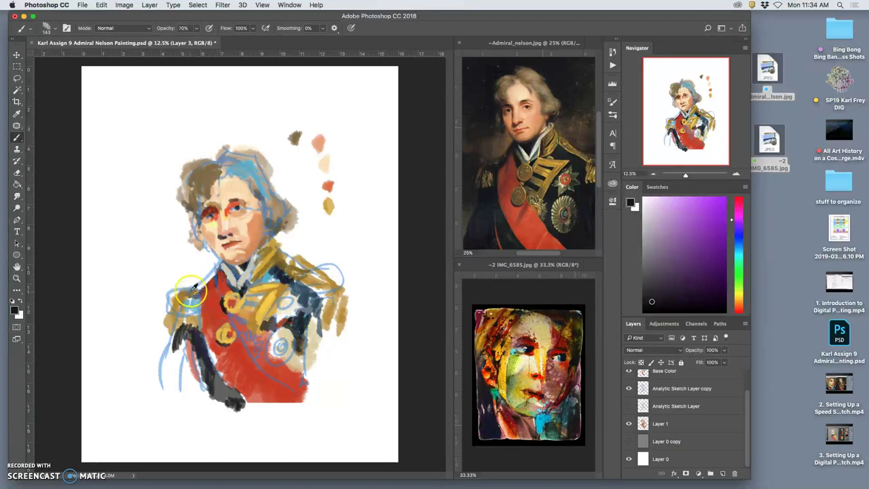
Sample pale skin tones, tan and gray-blue from the painted head and build up lighter strands in the hair above the forehead.
{"action": "left_click", "coordinate": [244, 225], "text": "alt"}
{"action": "mouse_move", "coordinate": [210, 190]}
{"action": "left_mouse_down"}
{"action": "mouse_move", "coordinate": [212, 180]}
{"action": "mouse_move", "coordinate": [214, 192]}
{"action": "left_mouse_up"}
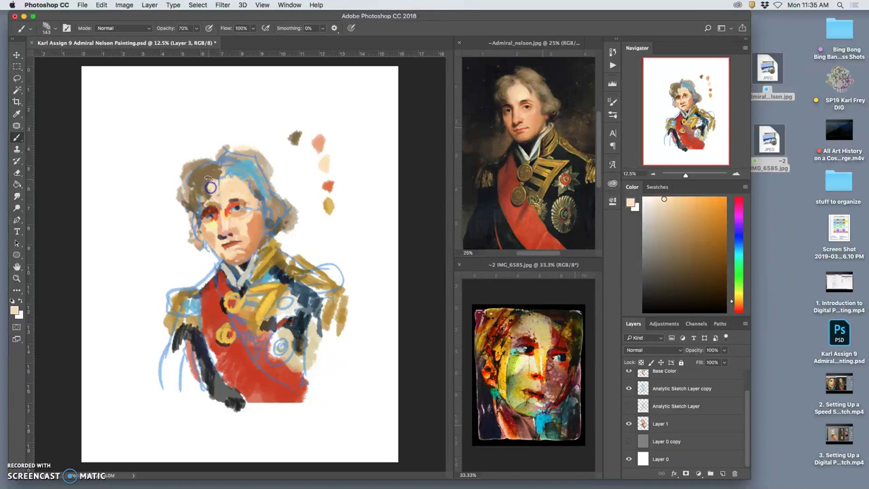
{"action": "mouse_move", "coordinate": [213, 179]}
{"action": "left_mouse_down"}
{"action": "mouse_move", "coordinate": [289, 167]}
{"action": "mouse_move", "coordinate": [238, 158]}
{"action": "left_mouse_up"}
{"action": "left_click", "coordinate": [230, 186], "text": "alt"}
{"action": "left_click", "coordinate": [203, 185]}
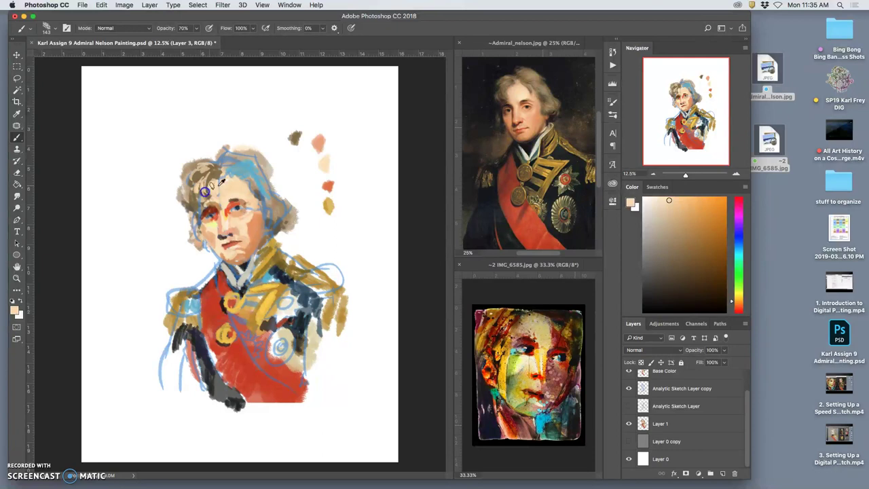
{"action": "left_click", "coordinate": [236, 200], "text": "alt"}
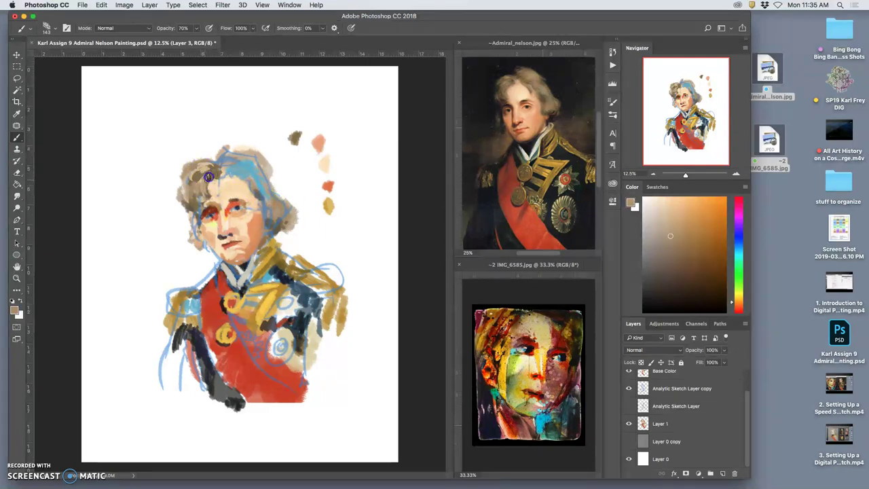
{"action": "left_click", "coordinate": [259, 172], "text": "alt"}
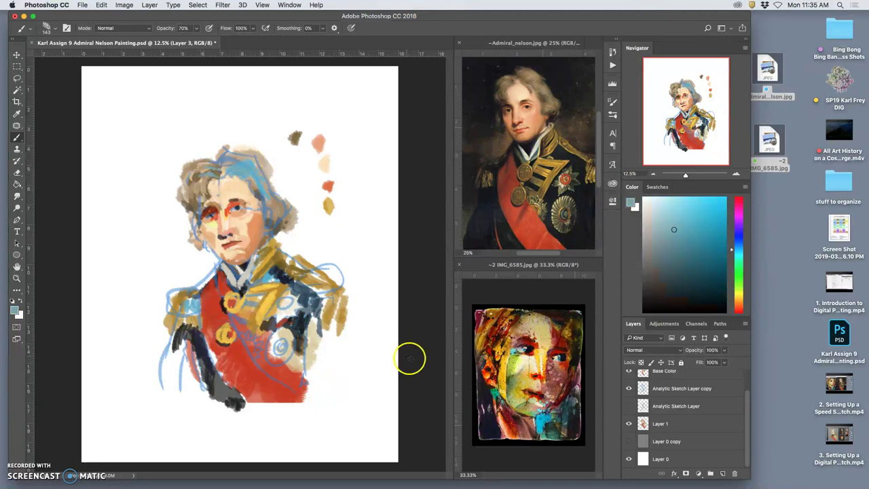
Sample yellow-green from the abstract portrait and paint a ring of it around the centre of the lower star medal.
{"action": "left_click", "coordinate": [511, 367], "text": "alt"}
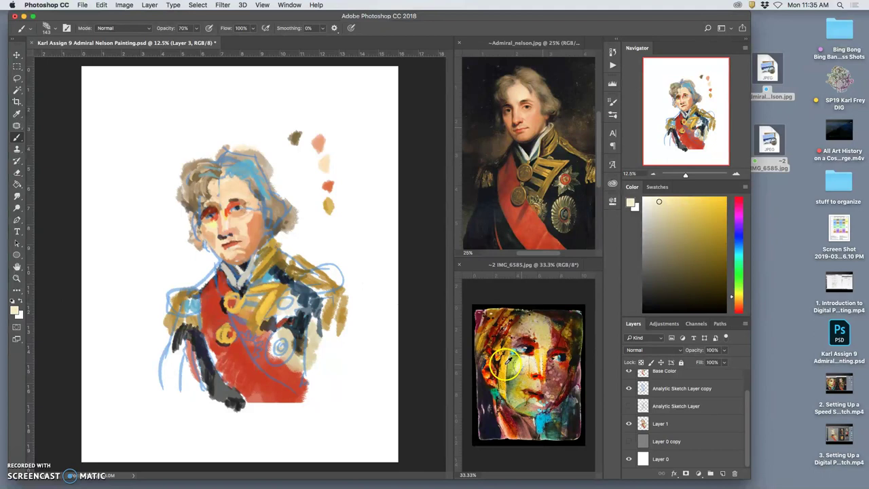
{"action": "left_click", "coordinate": [331, 279], "text": "alt"}
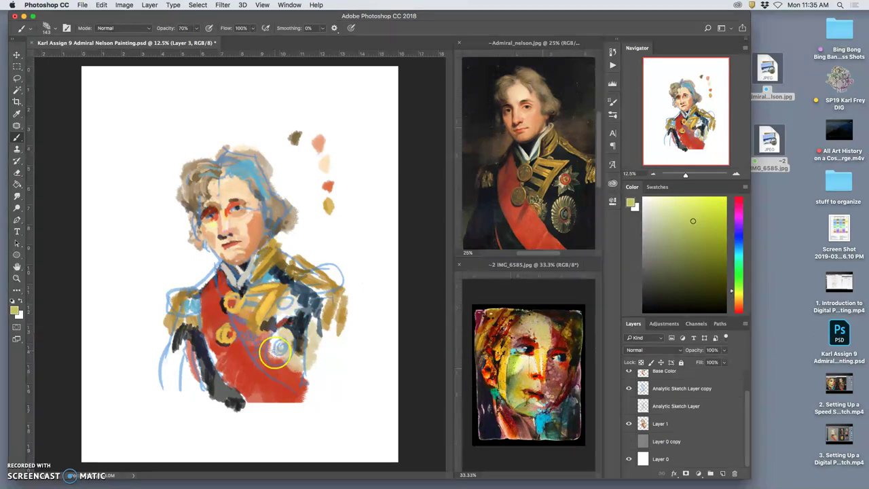
{"action": "left_click_drag", "start_coordinate": [273, 342], "coordinate": [271, 354]}
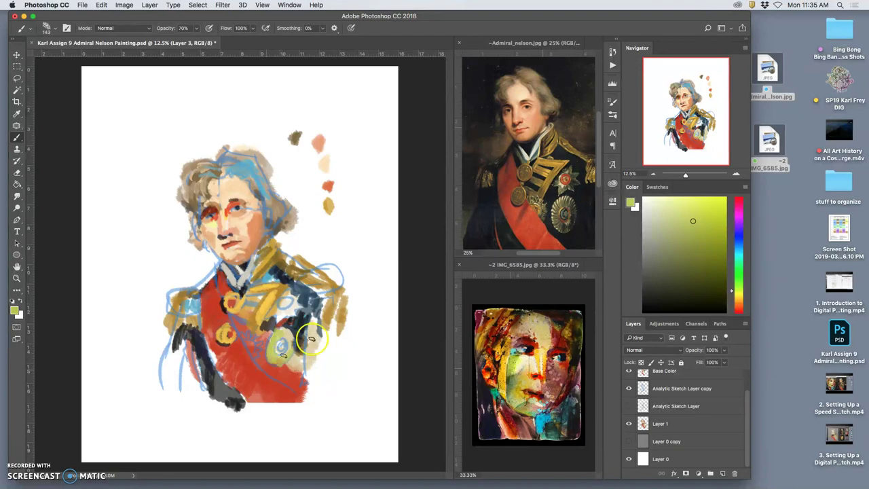
{"action": "left_click", "coordinate": [298, 326]}
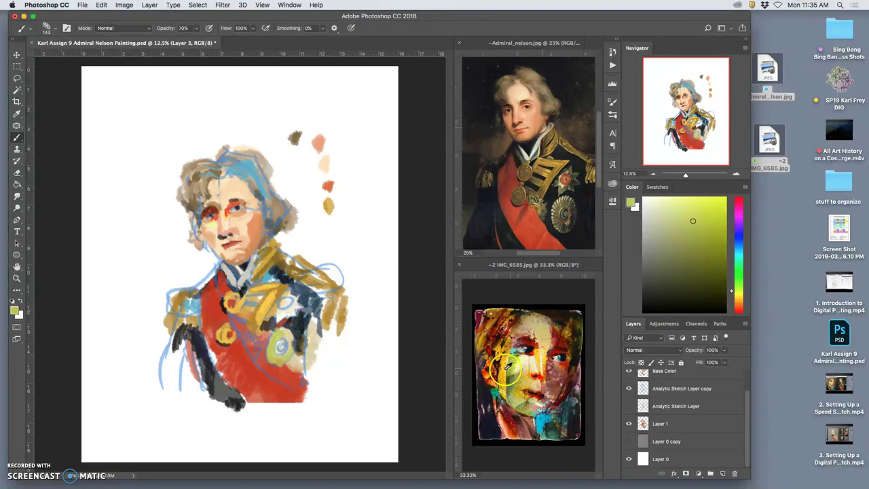
Paint the upper star medal gray-green and add a red centre sampled from the same medal in the reference portrait.
{"action": "left_click", "coordinate": [532, 412], "text": "alt"}
{"action": "left_click", "coordinate": [540, 426], "text": "alt"}
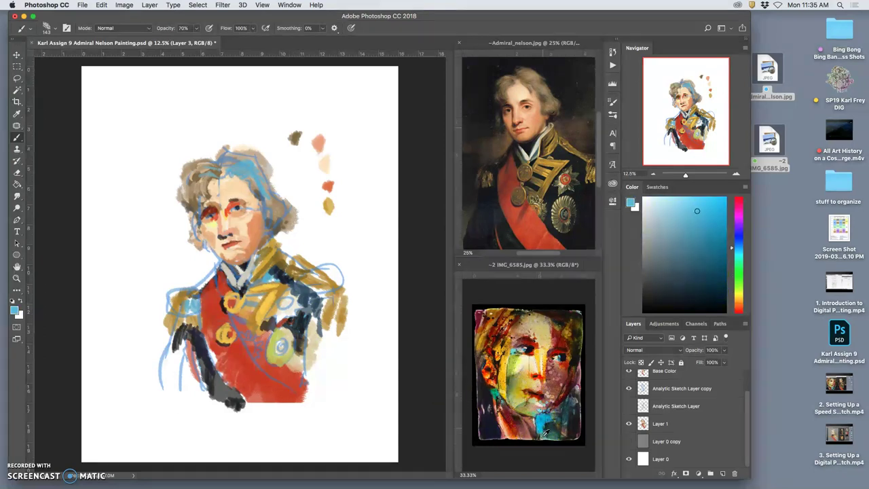
{"action": "left_click", "coordinate": [542, 435], "text": "alt"}
{"action": "left_click", "coordinate": [286, 300]}
{"action": "left_click_drag", "start_coordinate": [286, 300], "coordinate": [274, 310]}
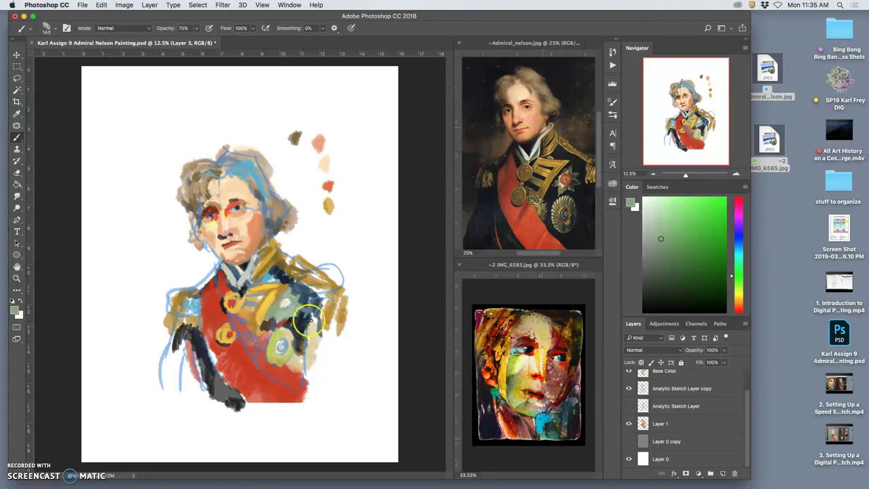
{"action": "left_click", "coordinate": [564, 182], "text": "alt"}
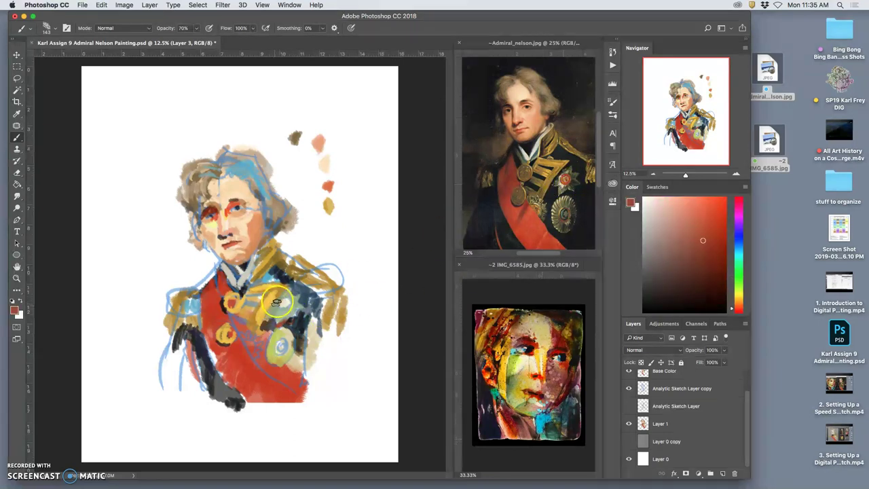
{"action": "left_click_drag", "start_coordinate": [276, 303], "coordinate": [288, 301]}
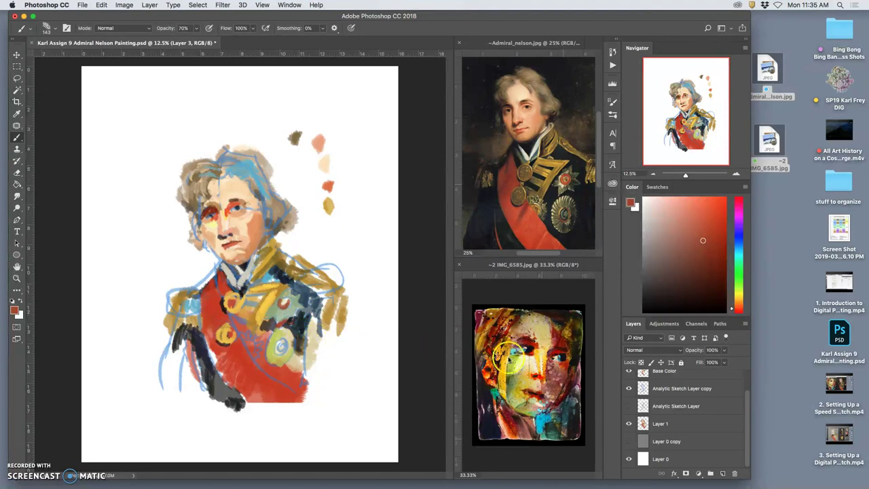
Fill the viewer's-left sleeve with dusty pink and dark teal strokes, using colours sampled from the abstract portrait.
{"action": "left_click", "coordinate": [553, 367], "text": "alt"}
{"action": "left_click", "coordinate": [313, 383]}
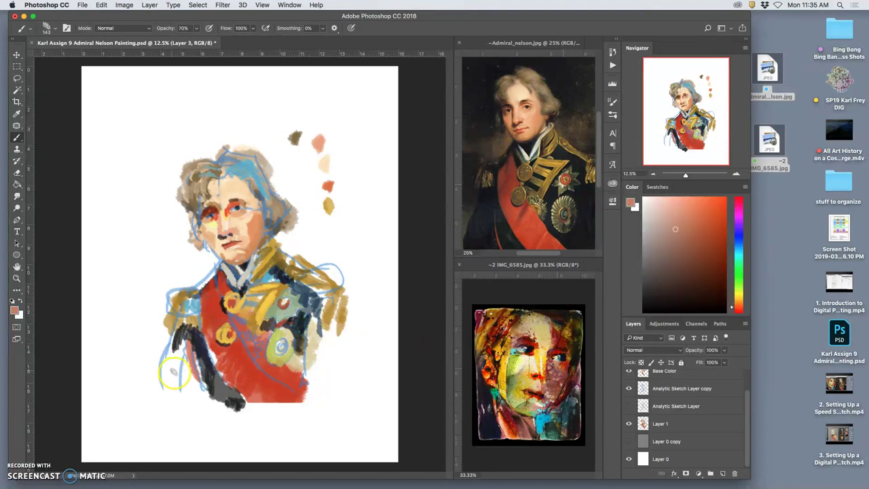
{"action": "left_click_drag", "start_coordinate": [158, 388], "coordinate": [175, 367]}
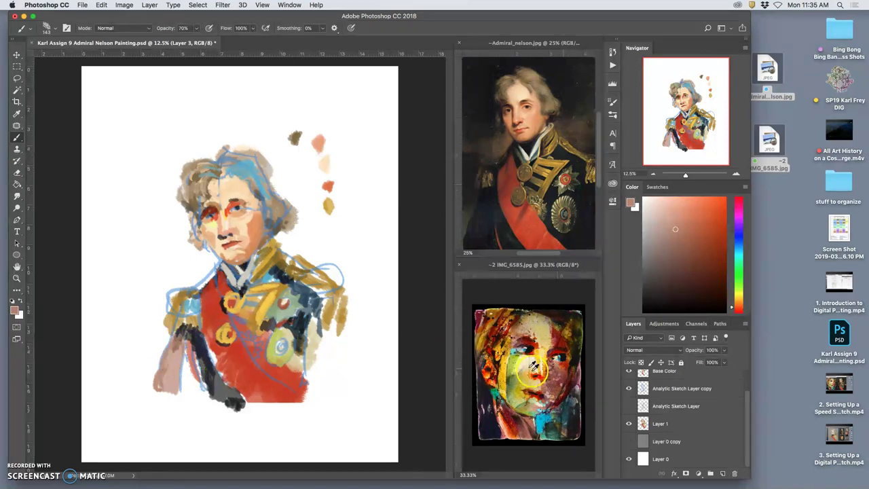
{"action": "left_click", "coordinate": [530, 425], "text": "alt"}
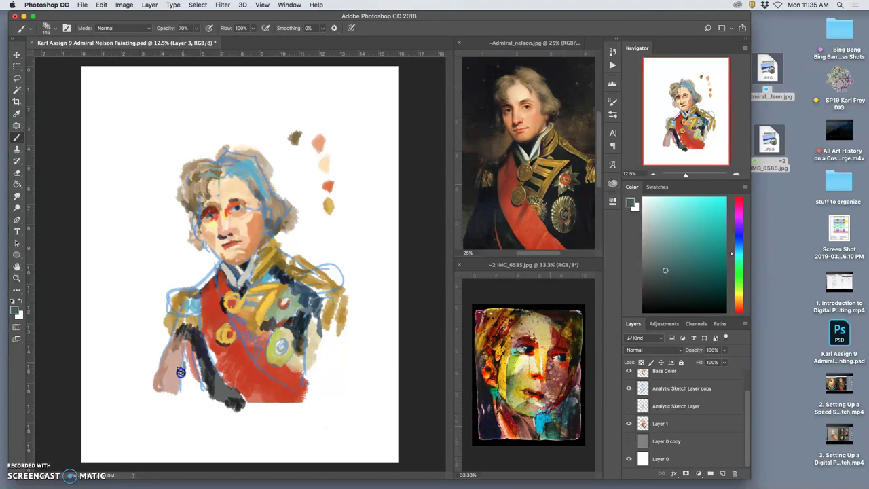
{"action": "mouse_move", "coordinate": [184, 358]}
{"action": "left_mouse_down"}
{"action": "mouse_move", "coordinate": [184, 395]}
{"action": "mouse_move", "coordinate": [189, 381]}
{"action": "mouse_move", "coordinate": [194, 393]}
{"action": "mouse_move", "coordinate": [189, 366]}
{"action": "mouse_move", "coordinate": [202, 360]}
{"action": "mouse_move", "coordinate": [213, 395]}
{"action": "left_mouse_up"}
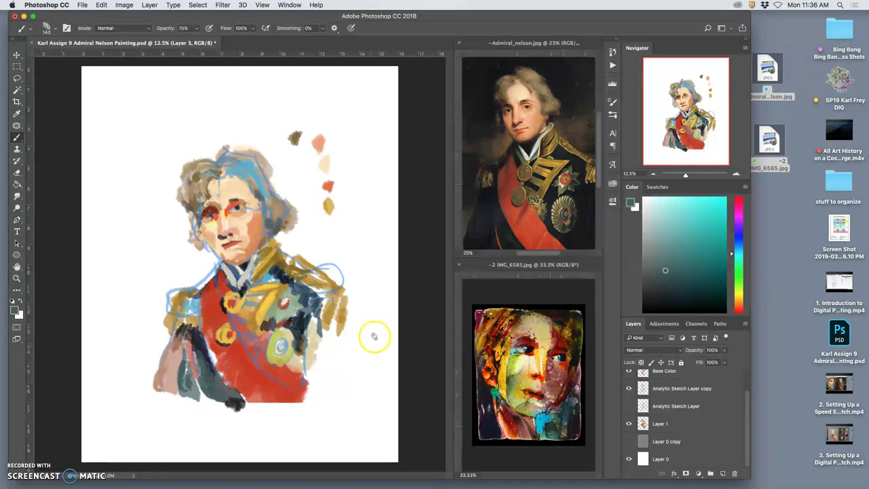
Fill the viewer's-right sleeve with gray-teal and extend the sash's lower edge with red sampled from the Nelson portrait.
{"action": "mouse_move", "coordinate": [330, 336]}
{"action": "left_mouse_down"}
{"action": "mouse_move", "coordinate": [318, 361]}
{"action": "mouse_move", "coordinate": [317, 330]}
{"action": "mouse_move", "coordinate": [316, 357]}
{"action": "mouse_move", "coordinate": [323, 369]}
{"action": "mouse_move", "coordinate": [336, 333]}
{"action": "mouse_move", "coordinate": [325, 390]}
{"action": "mouse_move", "coordinate": [338, 372]}
{"action": "left_mouse_up"}
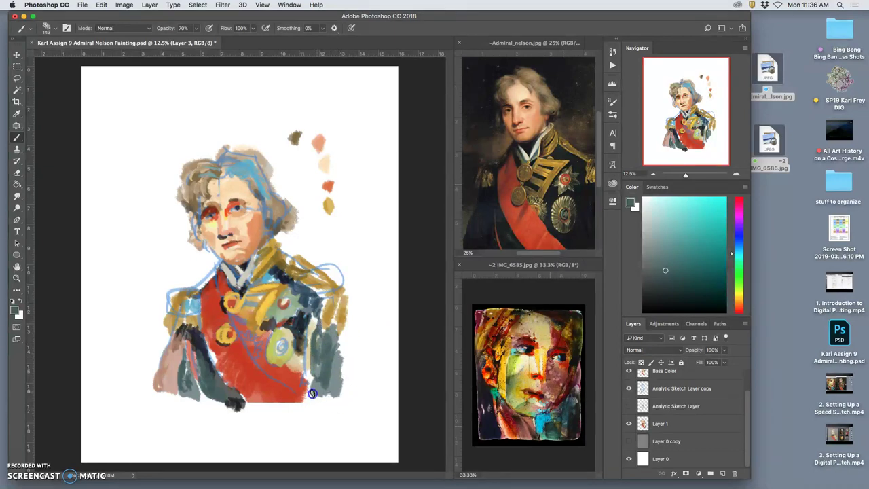
{"action": "left_click", "coordinate": [554, 238], "text": "alt"}
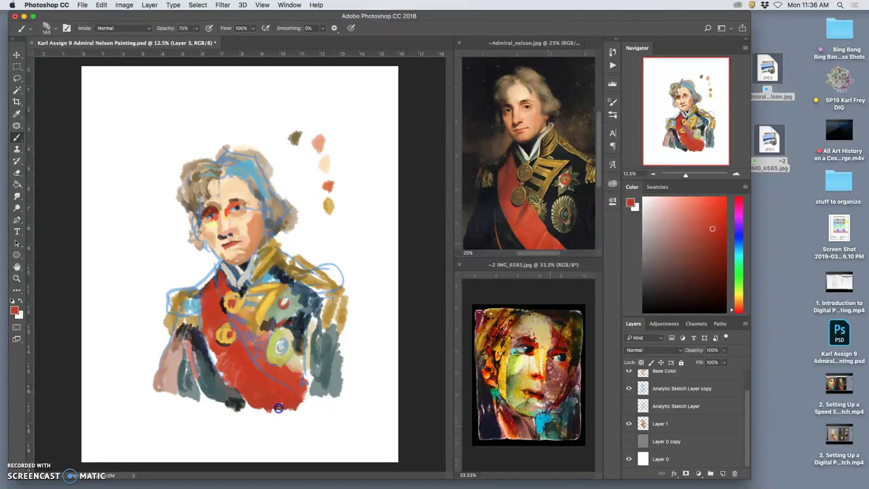
{"action": "mouse_move", "coordinate": [227, 344]}
{"action": "left_mouse_down"}
{"action": "mouse_move", "coordinate": [419, 251]}
{"action": "mouse_move", "coordinate": [249, 358]}
{"action": "mouse_move", "coordinate": [206, 357]}
{"action": "mouse_move", "coordinate": [204, 333]}
{"action": "mouse_move", "coordinate": [213, 355]}
{"action": "mouse_move", "coordinate": [236, 353]}
{"action": "left_mouse_up"}
Sample orange-reds from the portrait's sash and layer them over the middle and lower part of the painted sash.
{"action": "left_click", "coordinate": [528, 218], "text": "alt"}
{"action": "left_click", "coordinate": [245, 348], "text": "alt"}
{"action": "left_click", "coordinate": [242, 376], "text": "alt"}
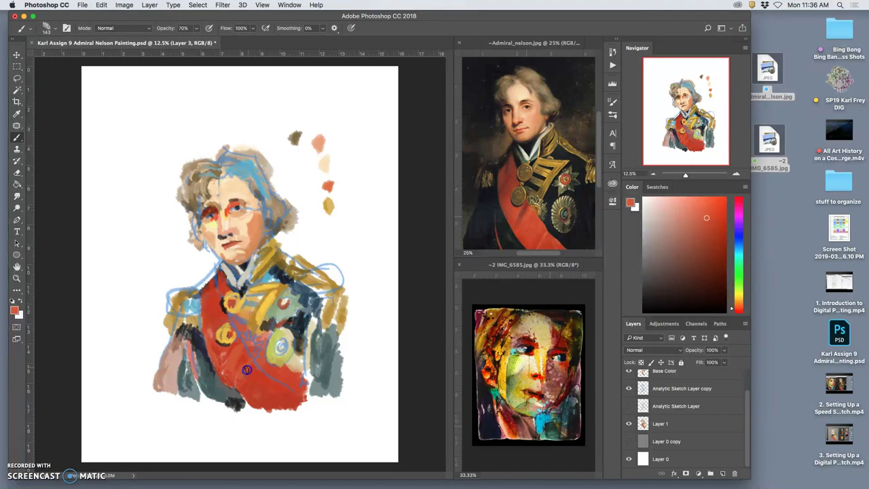
{"action": "left_click", "coordinate": [543, 240], "text": "alt"}
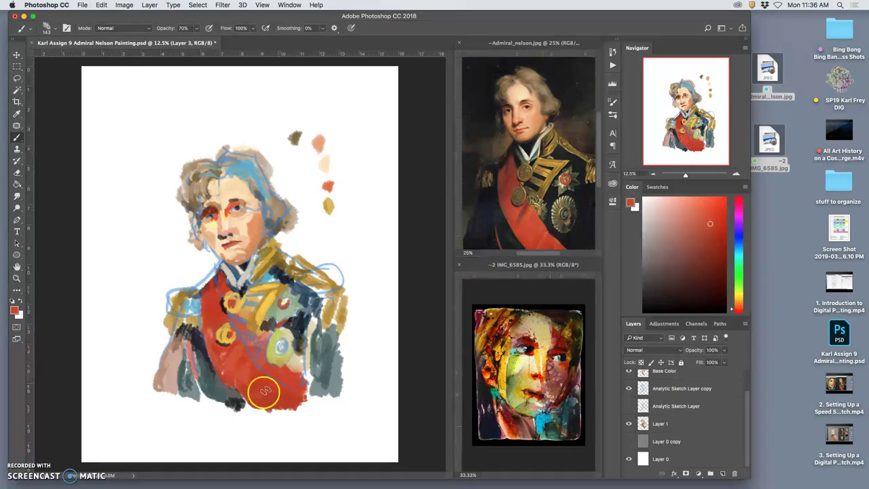
{"action": "left_click", "coordinate": [541, 241], "text": "alt"}
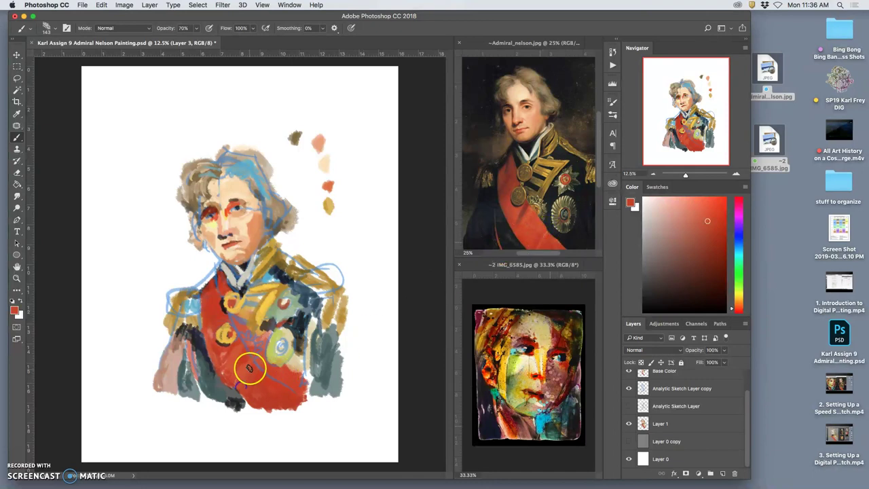
Build up the upper sash around the round medals with orange-red and dark red sampled from the portrait's sash.
{"action": "left_click", "coordinate": [518, 216], "text": "alt"}
{"action": "left_click_drag", "start_coordinate": [249, 344], "coordinate": [212, 313]}
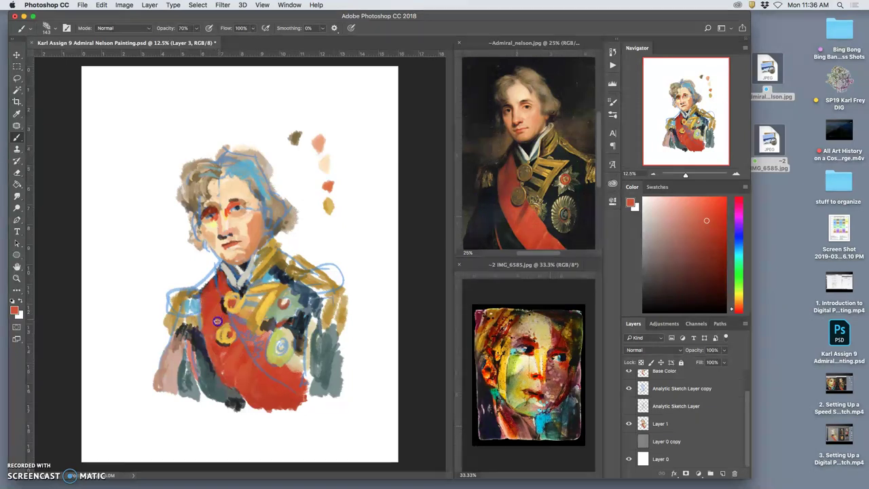
{"action": "left_click", "coordinate": [531, 224], "text": "alt"}
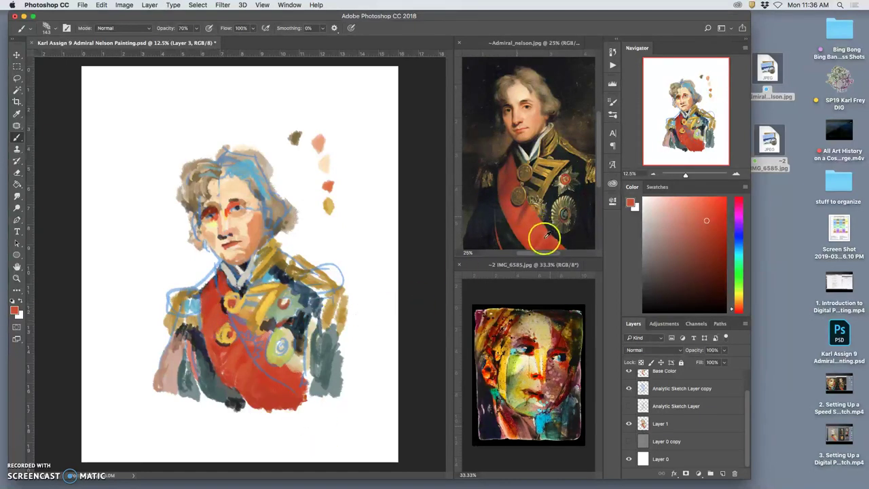
{"action": "left_click", "coordinate": [545, 235], "text": "alt"}
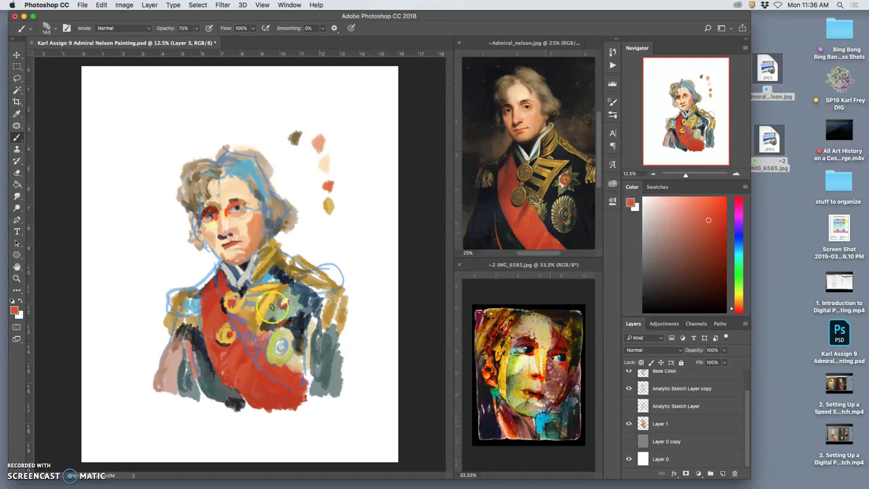
{"action": "mouse_move", "coordinate": [224, 314]}
{"action": "left_mouse_down"}
{"action": "mouse_move", "coordinate": [214, 311]}
{"action": "mouse_move", "coordinate": [208, 331]}
{"action": "left_mouse_up"}
{"action": "left_click", "coordinate": [491, 192], "text": "alt"}
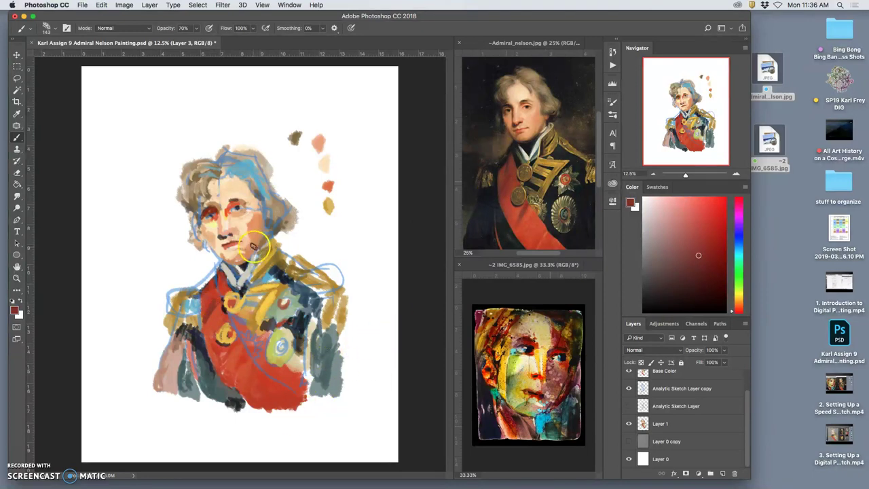
Sample a peach skin tone from the portrait's face and paint it around the nose and below the chin.
{"action": "left_click", "coordinate": [535, 123], "text": "alt"}
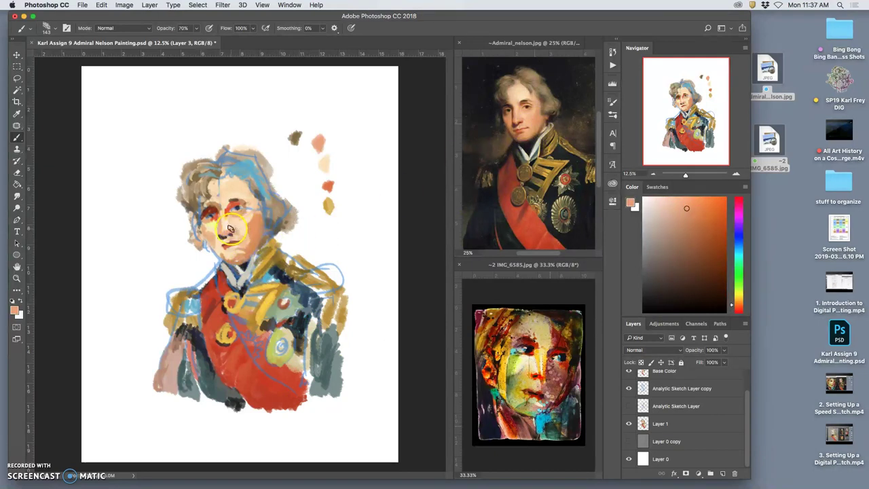
{"action": "left_click_drag", "start_coordinate": [229, 227], "coordinate": [237, 234]}
{"action": "mouse_move", "coordinate": [243, 271]}
{"action": "left_mouse_down"}
{"action": "mouse_move", "coordinate": [225, 245]}
{"action": "mouse_move", "coordinate": [211, 243]}
{"action": "mouse_move", "coordinate": [222, 255]}
{"action": "left_mouse_up"}
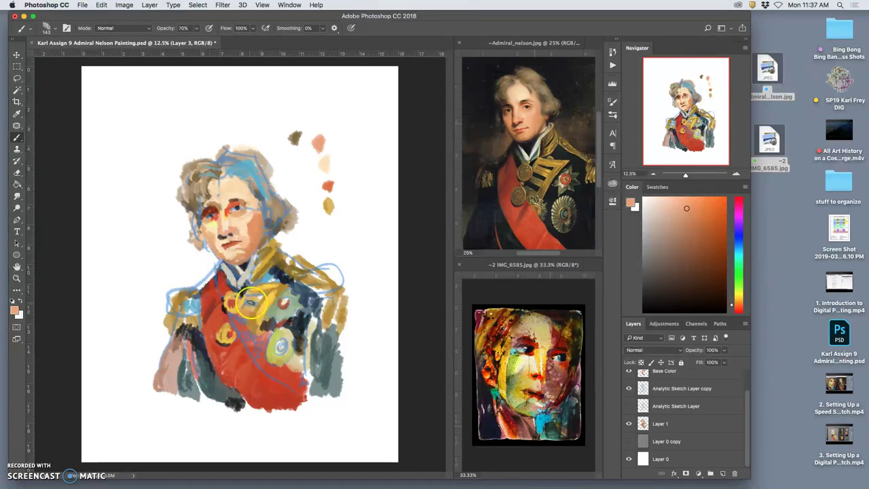
Paint the viewer's-left shoulder line and epaulette edge with near-black, pale aqua and orange sampled from the two references.
{"action": "left_click", "coordinate": [493, 157], "text": "alt"}
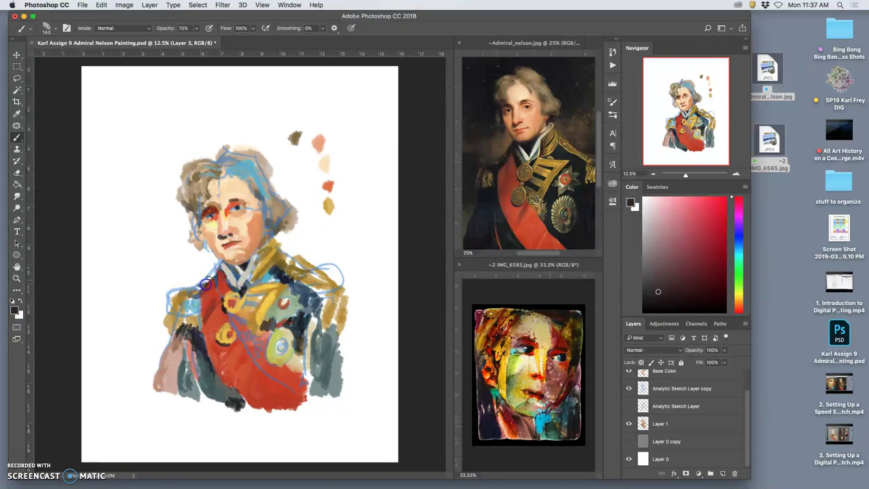
{"action": "left_click", "coordinate": [517, 349], "text": "alt"}
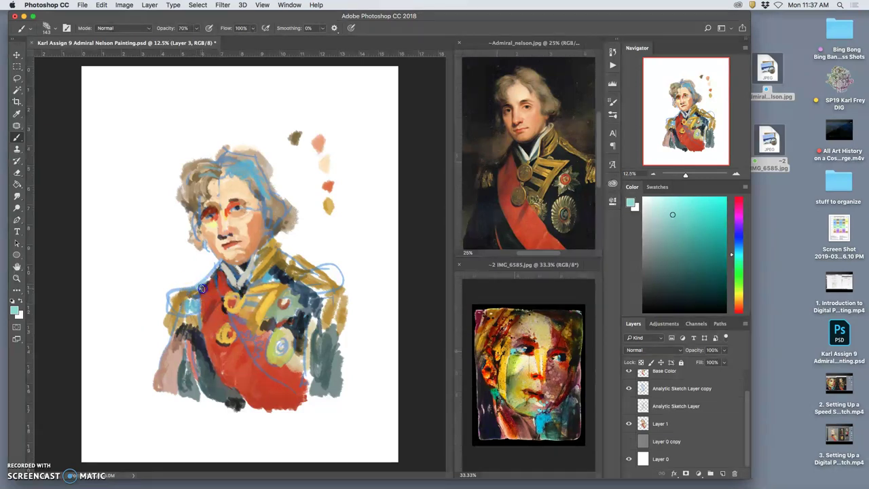
{"action": "left_click", "coordinate": [505, 423], "text": "alt"}
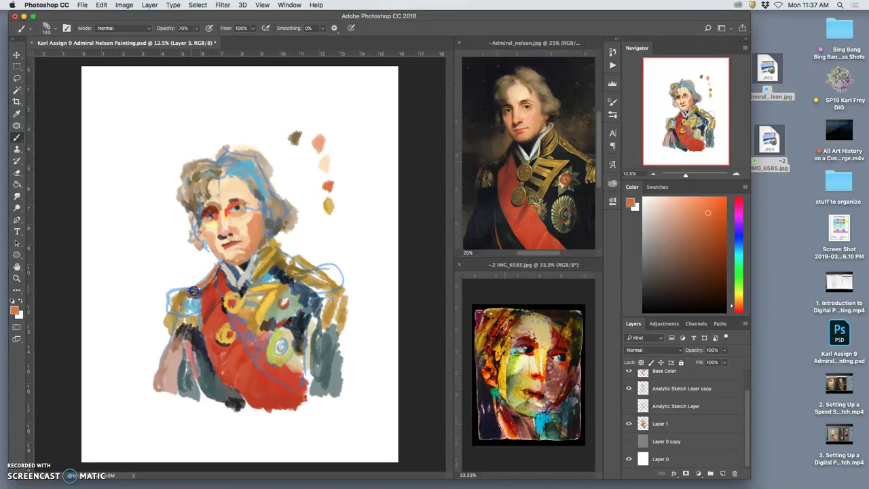
{"action": "left_click_drag", "start_coordinate": [171, 289], "coordinate": [171, 306]}
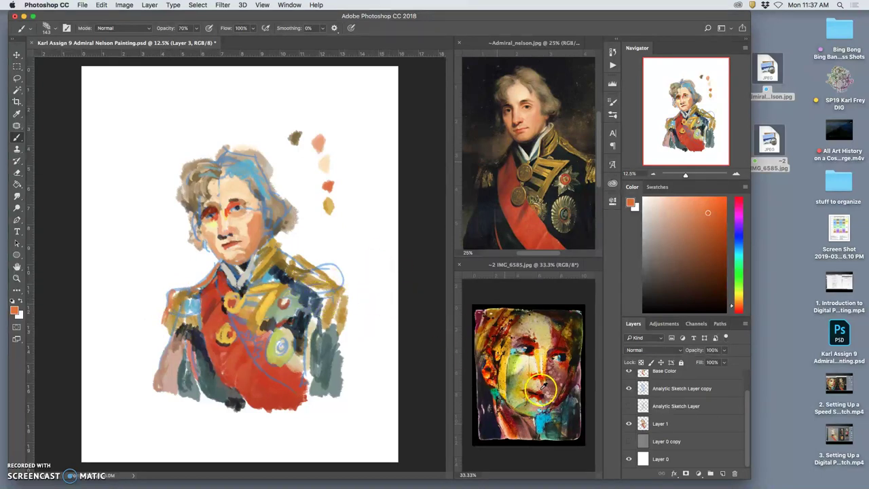
Paint dark navy on the viewer's-right coat side and along the sash's lower edge, adding blue dabs, sampling from the abstract portrait.
{"action": "left_click", "coordinate": [550, 414], "text": "alt"}
{"action": "left_click_drag", "start_coordinate": [322, 291], "coordinate": [321, 306]}
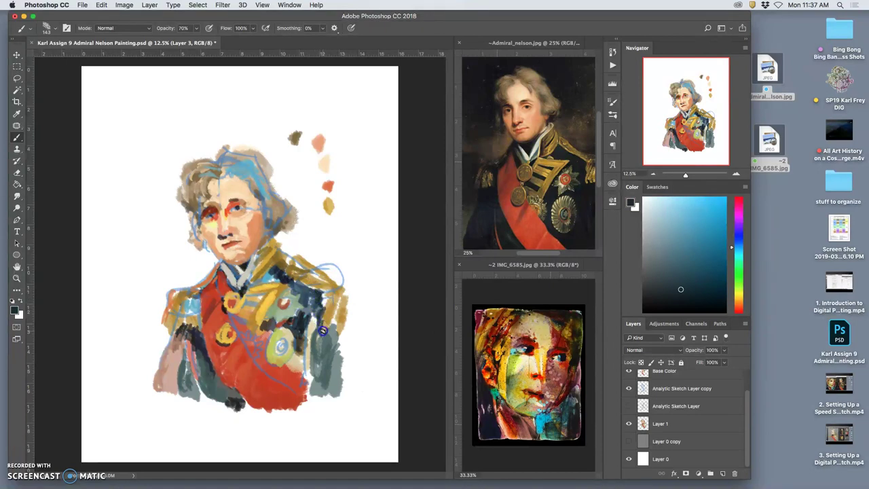
{"action": "mouse_move", "coordinate": [318, 334]}
{"action": "left_mouse_down"}
{"action": "mouse_move", "coordinate": [302, 394]}
{"action": "mouse_move", "coordinate": [302, 381]}
{"action": "mouse_move", "coordinate": [246, 317]}
{"action": "mouse_move", "coordinate": [267, 358]}
{"action": "mouse_move", "coordinate": [257, 362]}
{"action": "mouse_move", "coordinate": [276, 376]}
{"action": "mouse_move", "coordinate": [285, 368]}
{"action": "mouse_move", "coordinate": [309, 399]}
{"action": "mouse_move", "coordinate": [311, 365]}
{"action": "left_mouse_up"}
{"action": "left_click", "coordinate": [555, 420]}
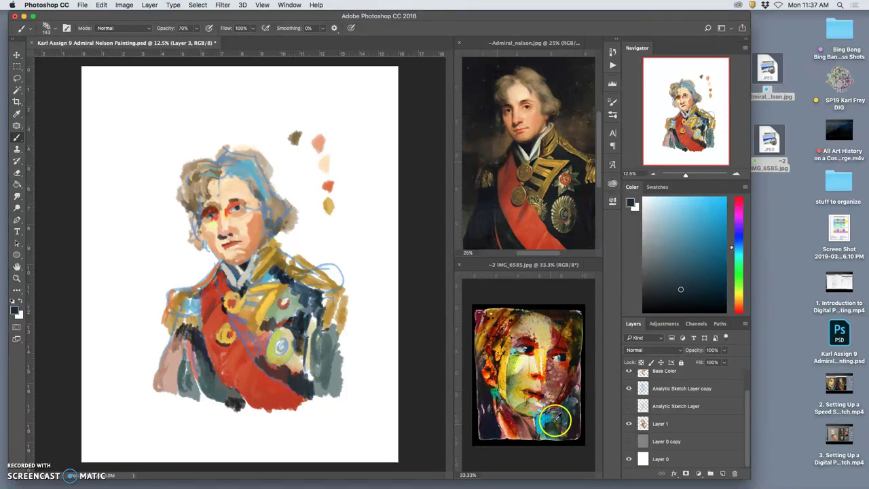
{"action": "left_click", "coordinate": [546, 419], "text": "alt"}
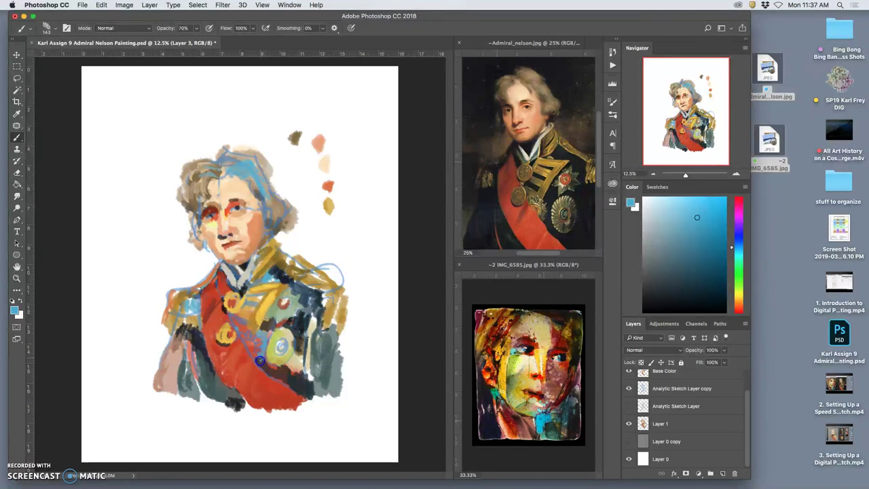
Sample near-black from the abstract portrait and darken the lapel, the sash's upper edges and the coat around the round medals.
{"action": "left_click", "coordinate": [489, 408], "text": "alt"}
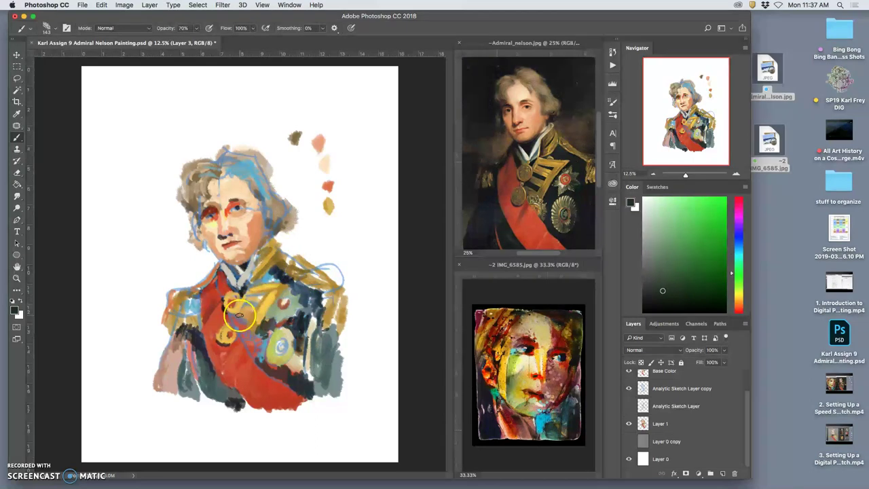
{"action": "mouse_move", "coordinate": [236, 318]}
{"action": "left_mouse_down"}
{"action": "mouse_move", "coordinate": [241, 326]}
{"action": "mouse_move", "coordinate": [249, 303]}
{"action": "left_mouse_up"}
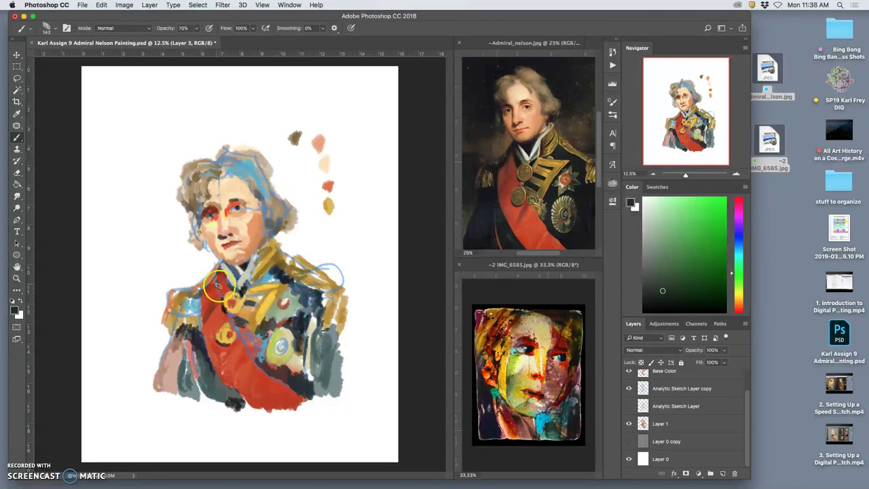
{"action": "left_click_drag", "start_coordinate": [223, 285], "coordinate": [226, 290]}
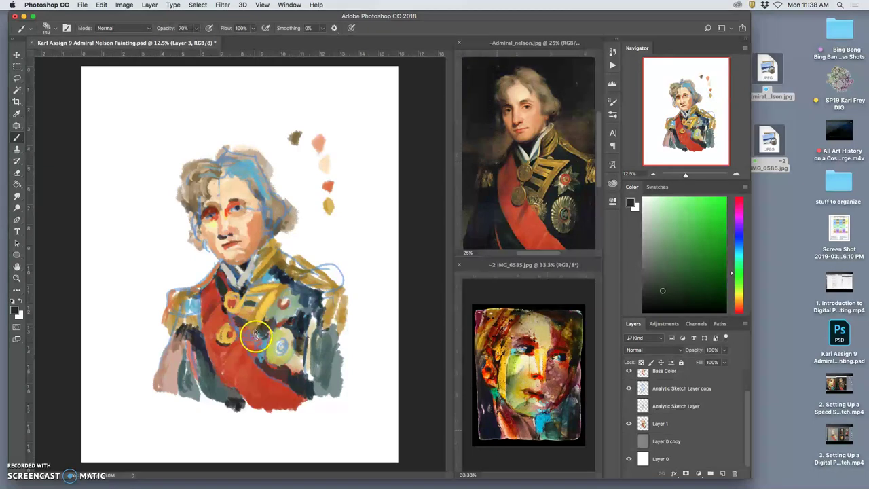
{"action": "left_click_drag", "start_coordinate": [233, 319], "coordinate": [231, 317]}
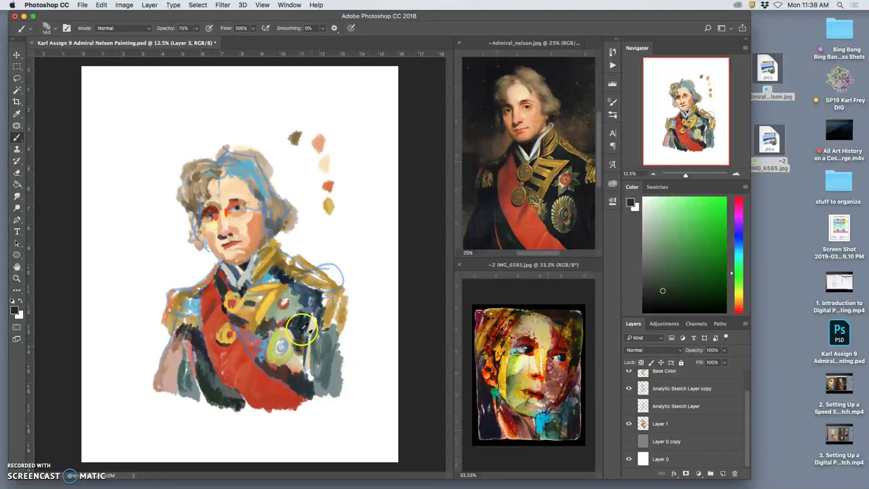
Add dark green to the lower coat beside the sash and off-white to the collar, using colours sampled from the abstract portrait.
{"action": "left_click", "coordinate": [547, 424], "text": "alt"}
{"action": "left_click_drag", "start_coordinate": [235, 377], "coordinate": [209, 375]}
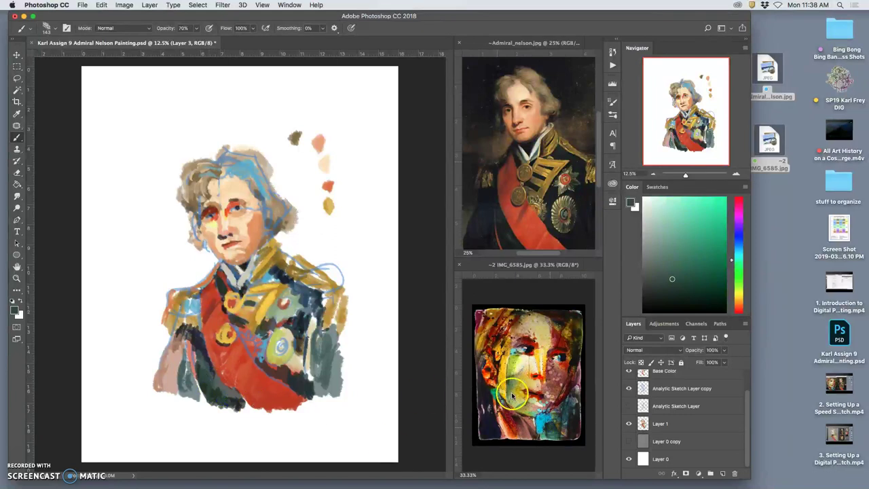
{"action": "left_click", "coordinate": [546, 399], "text": "alt"}
{"action": "left_click_drag", "start_coordinate": [287, 397], "coordinate": [320, 405]}
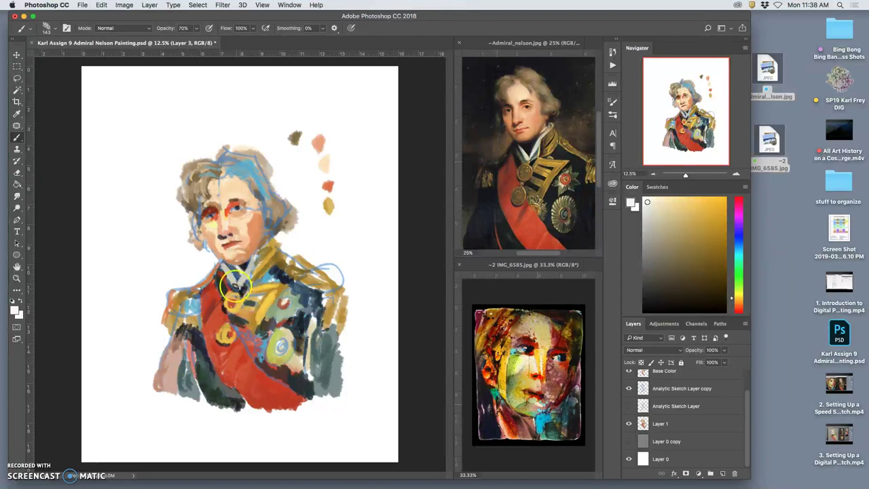
{"action": "left_click_drag", "start_coordinate": [231, 278], "coordinate": [235, 285]}
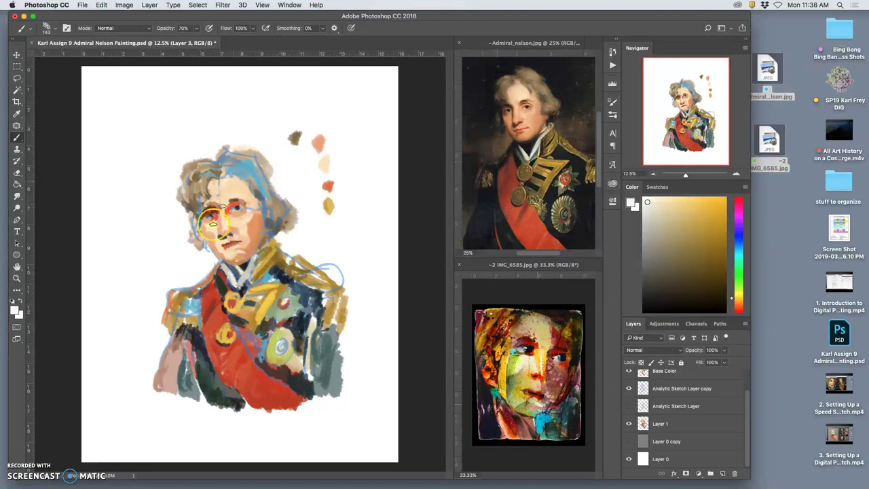
Paint a bright orange-red stripe down the viewer's-left sleeve and add muted brown beside it, sampling from the abstract portrait.
{"action": "left_click", "coordinate": [536, 377], "text": "alt"}
{"action": "mouse_move", "coordinate": [151, 338]}
{"action": "left_mouse_down"}
{"action": "mouse_move", "coordinate": [193, 387]}
{"action": "mouse_move", "coordinate": [193, 369]}
{"action": "mouse_move", "coordinate": [203, 401]}
{"action": "left_mouse_up"}
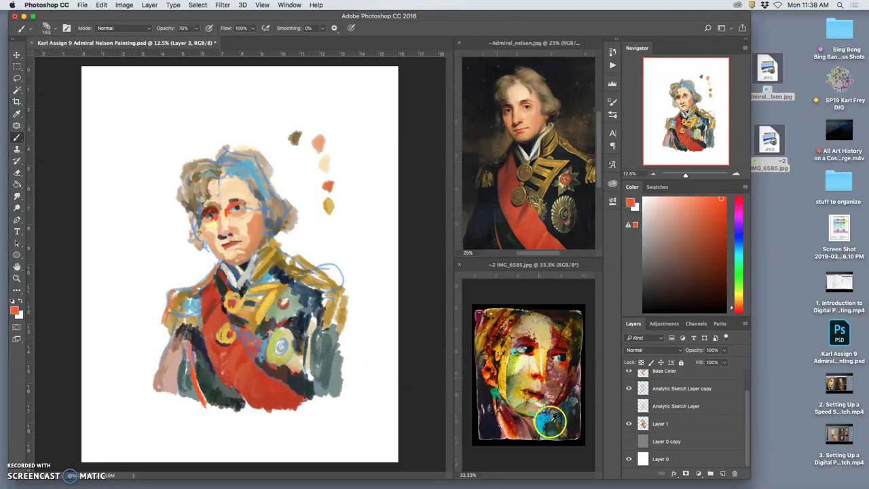
{"action": "left_click", "coordinate": [532, 423], "text": "alt"}
{"action": "mouse_move", "coordinate": [202, 347]}
{"action": "left_mouse_down"}
{"action": "mouse_move", "coordinate": [190, 338]}
{"action": "mouse_move", "coordinate": [191, 358]}
{"action": "left_mouse_up"}
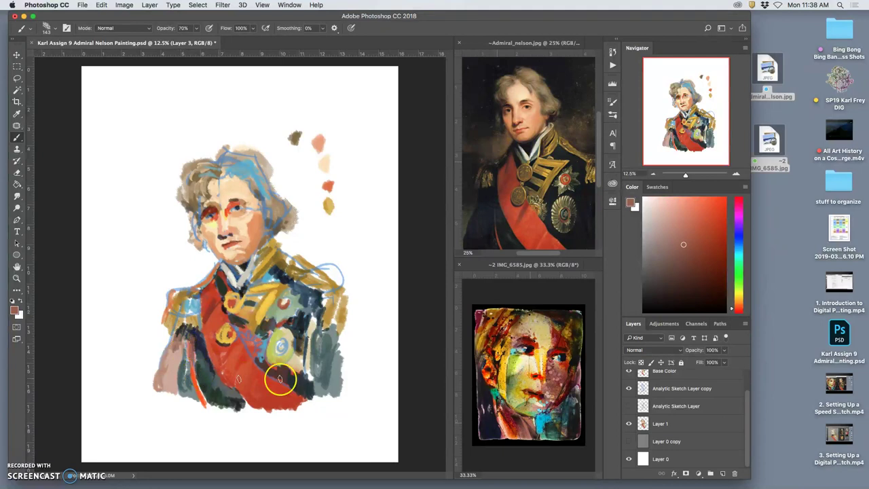
{"action": "left_click", "coordinate": [535, 406], "text": "alt"}
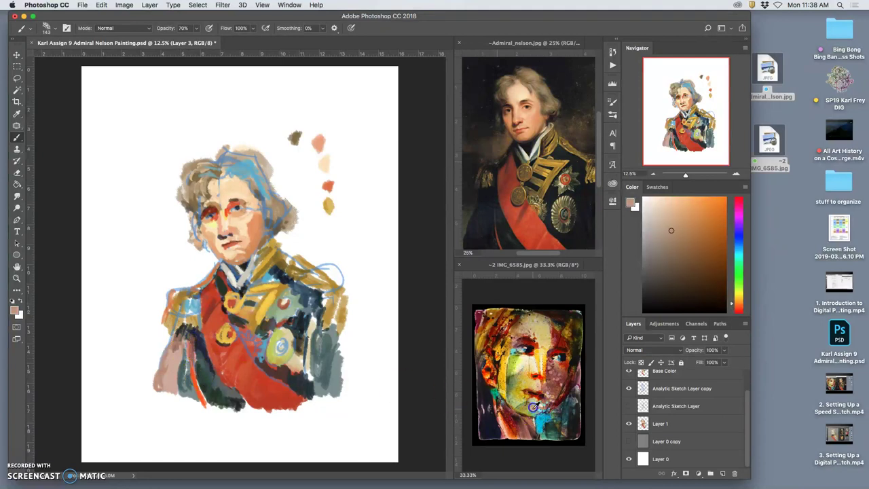
Layer dark navy, gray-green, dark green and aqua strokes over the viewer's-left sleeve, using sampled colours.
{"action": "left_click", "coordinate": [189, 340], "text": "alt"}
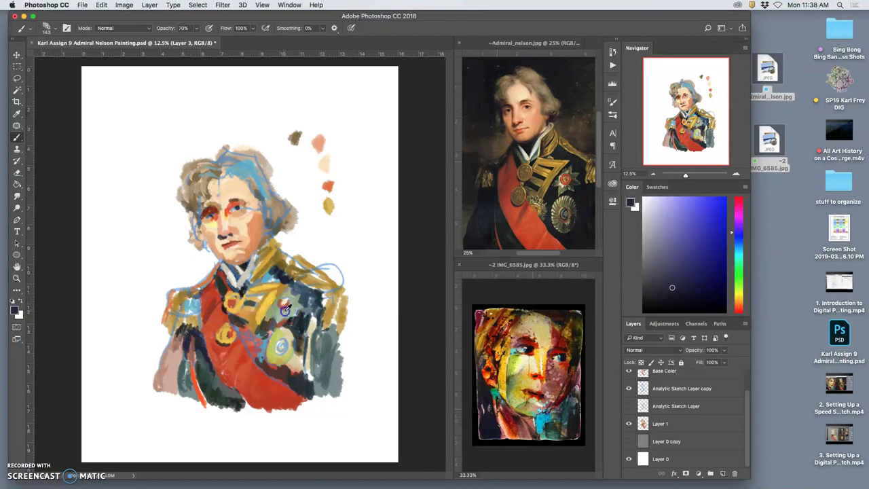
{"action": "left_click", "coordinate": [218, 345], "text": "alt"}
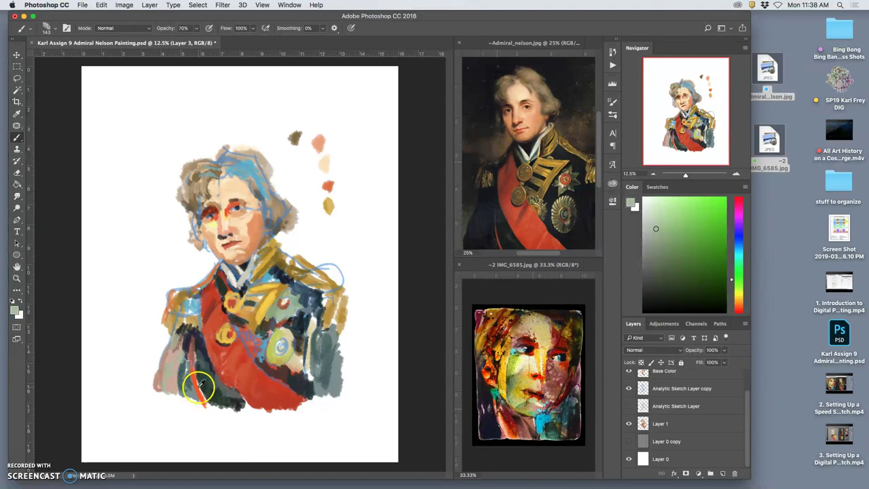
{"action": "left_click", "coordinate": [556, 429], "text": "alt"}
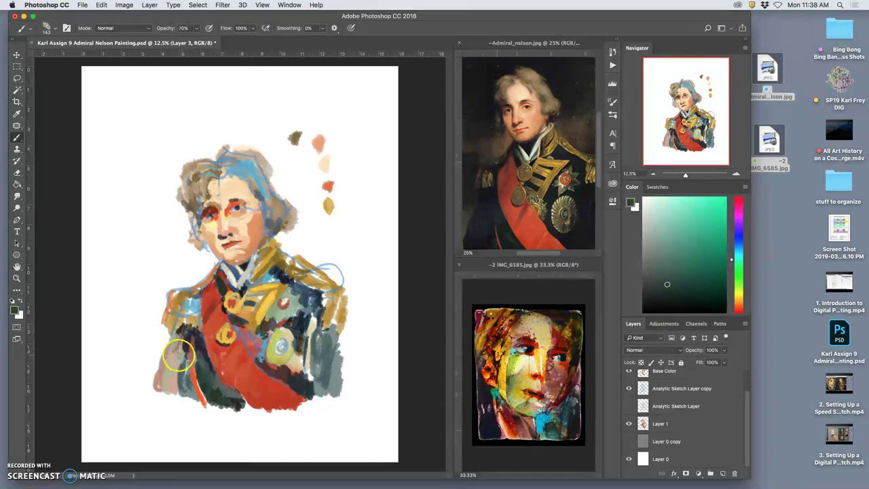
{"action": "left_click_drag", "start_coordinate": [171, 356], "coordinate": [155, 395]}
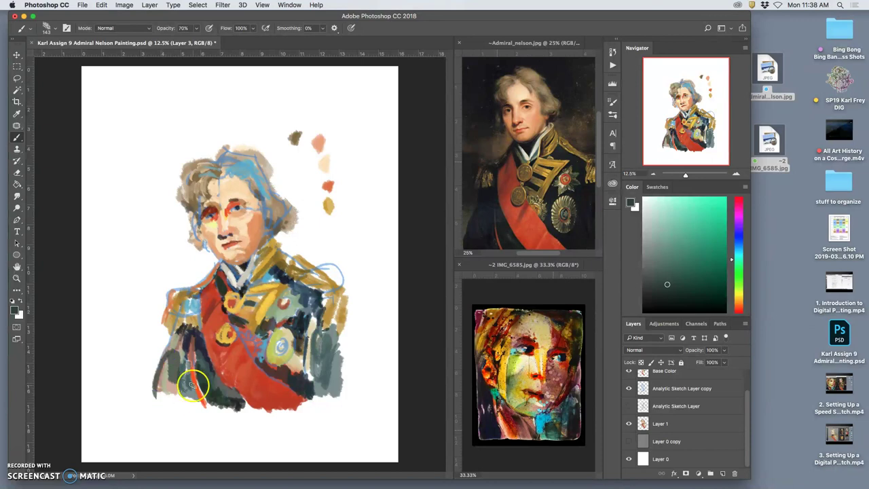
{"action": "left_click", "coordinate": [558, 412], "text": "alt"}
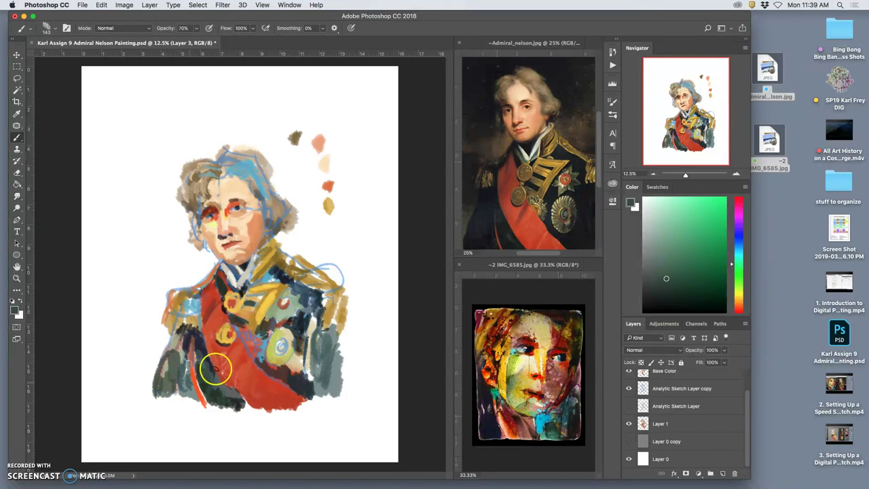
{"action": "left_click", "coordinate": [511, 350], "text": "alt"}
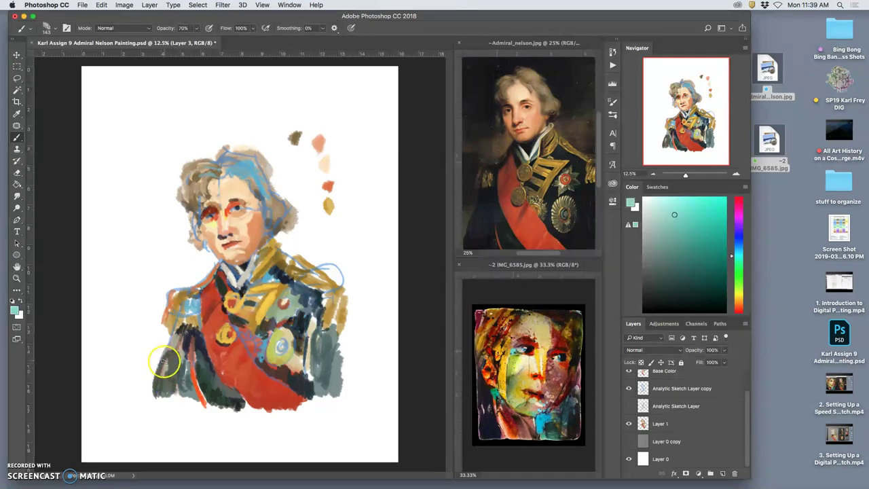
{"action": "left_click_drag", "start_coordinate": [163, 362], "coordinate": [161, 372]}
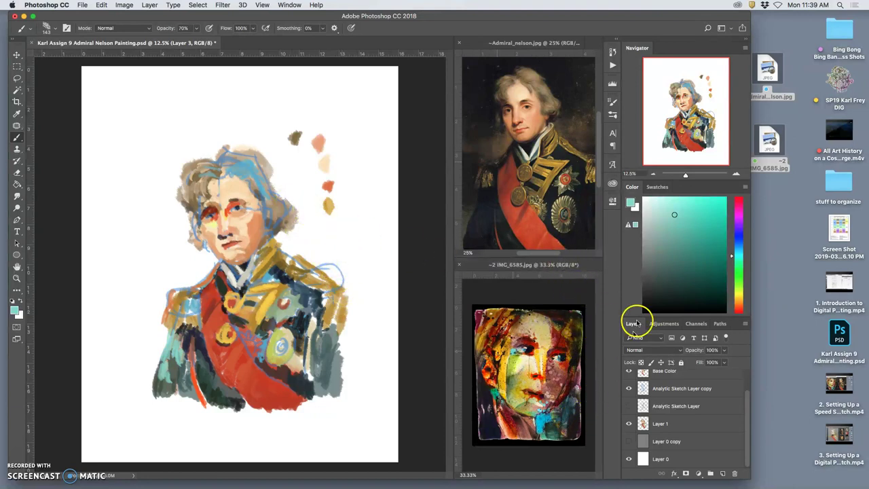
Choose a dark blue and paint a swatch of it beside the yellow dab to the viewer's right of the head.
{"action": "left_click", "coordinate": [738, 246]}
{"action": "left_click", "coordinate": [704, 257]}
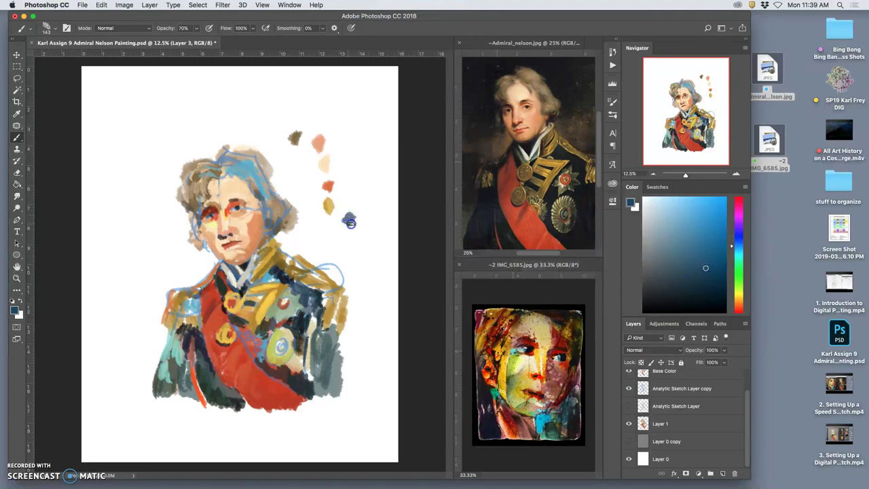
{"action": "left_click_drag", "start_coordinate": [352, 211], "coordinate": [357, 223]}
{"action": "left_click_drag", "start_coordinate": [169, 353], "coordinate": [166, 357]}
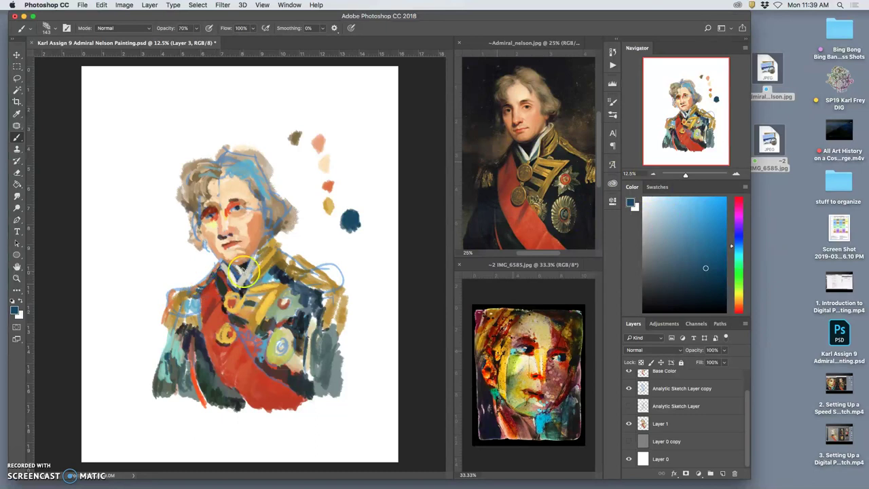
{"action": "left_click", "coordinate": [658, 187]}
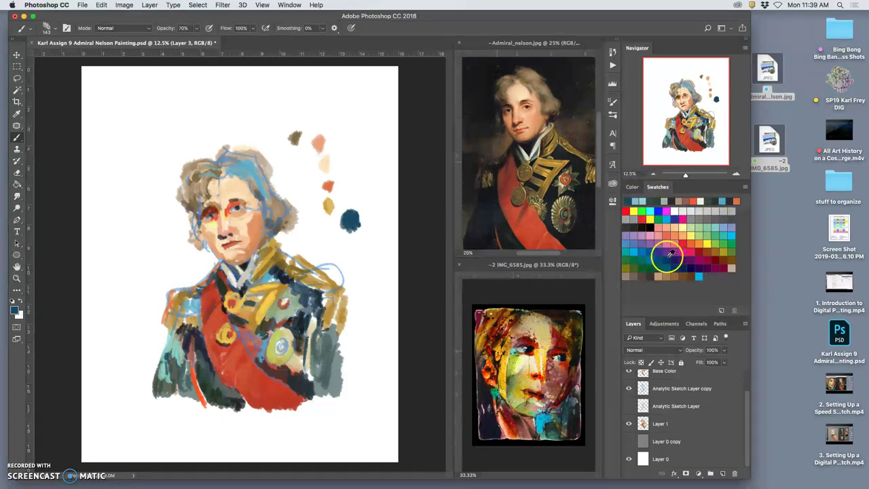
{"action": "left_click", "coordinate": [676, 268]}
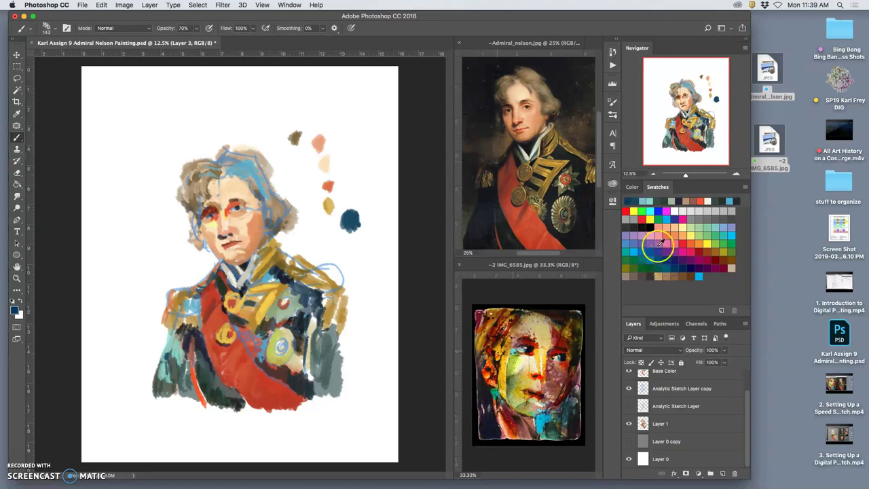
{"action": "left_click", "coordinate": [632, 187]}
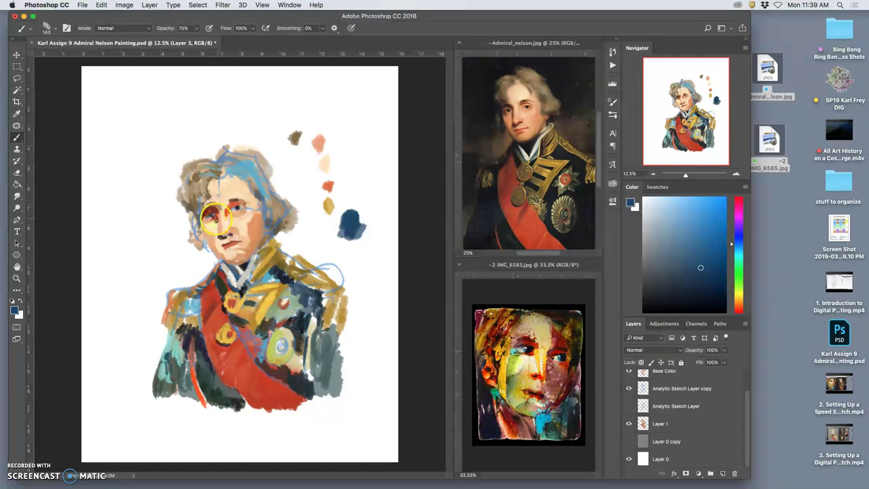
Add dark blue accents beside the viewer's-left eye, on the viewer's-right brow and along the jaw and neck beneath the hair.
{"action": "left_click", "coordinate": [199, 231]}
{"action": "left_click_drag", "start_coordinate": [192, 232], "coordinate": [201, 214]}
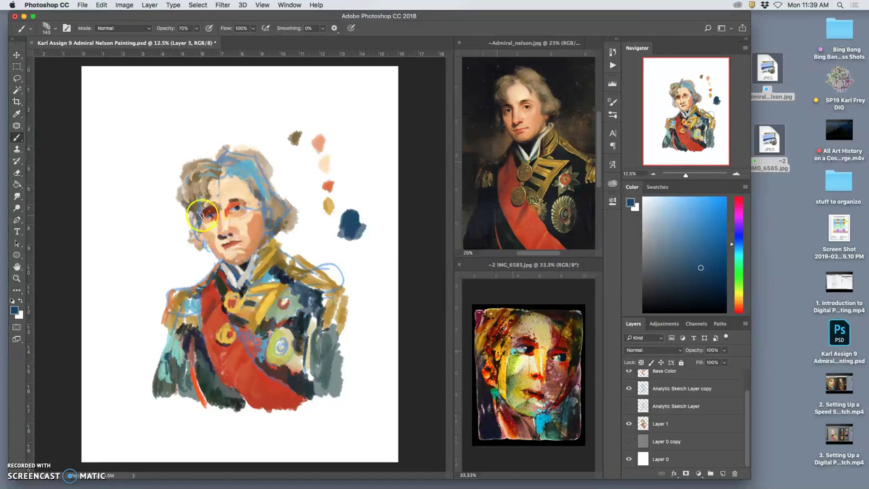
{"action": "left_click", "coordinate": [235, 199]}
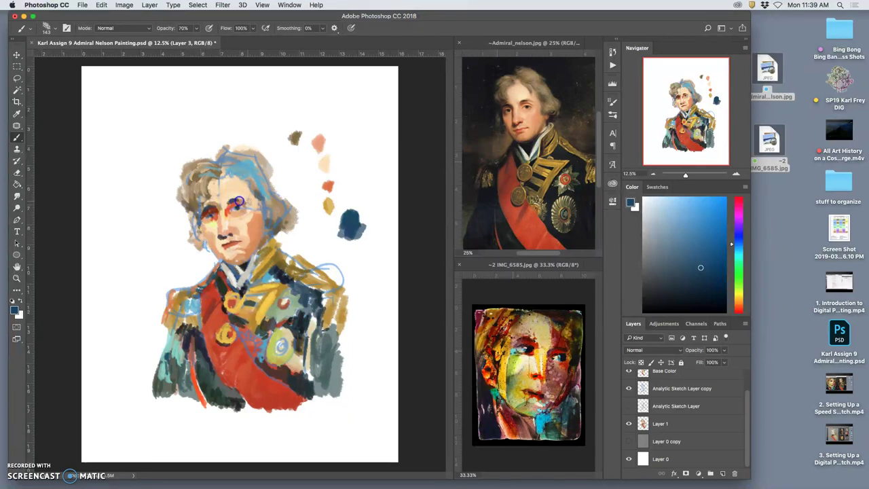
{"action": "left_click", "coordinate": [268, 236]}
{"action": "left_click", "coordinate": [269, 232]}
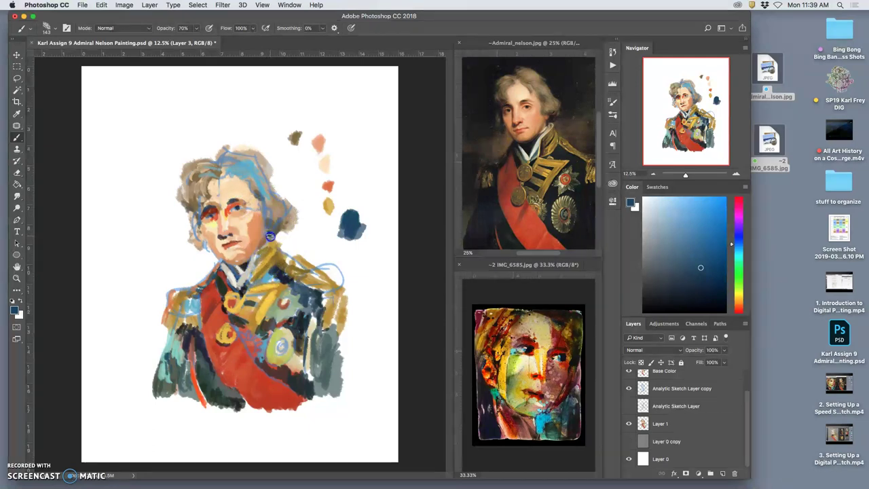
{"action": "left_click", "coordinate": [266, 232]}
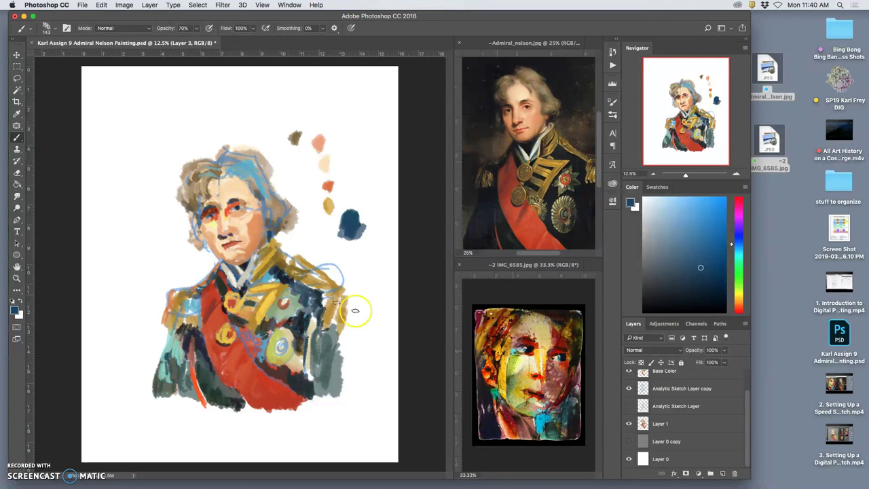
Sample dark brown from beside the large medal for the nose shadow, and sash red for a touch on the viewer's-left epaulette.
{"action": "left_click", "coordinate": [303, 351], "text": "alt"}
{"action": "left_click", "coordinate": [214, 215]}
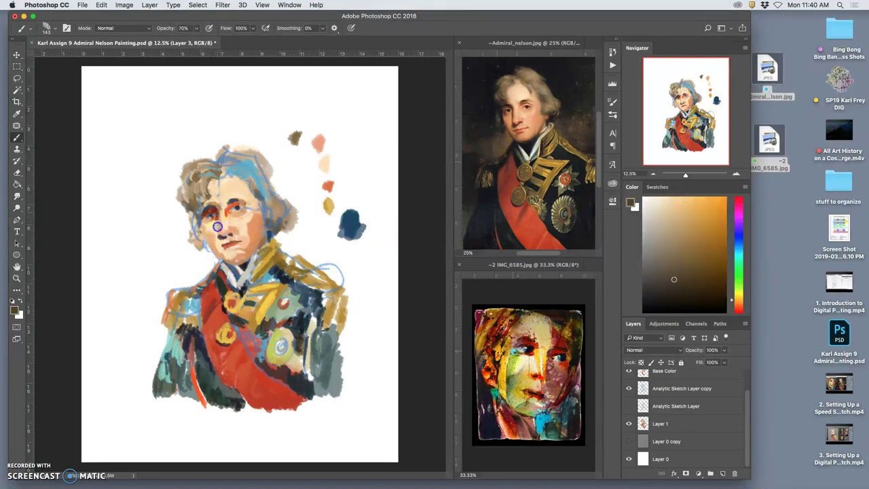
{"action": "left_click", "coordinate": [215, 237]}
{"action": "left_click", "coordinate": [237, 382], "text": "alt"}
{"action": "left_click", "coordinate": [175, 328]}
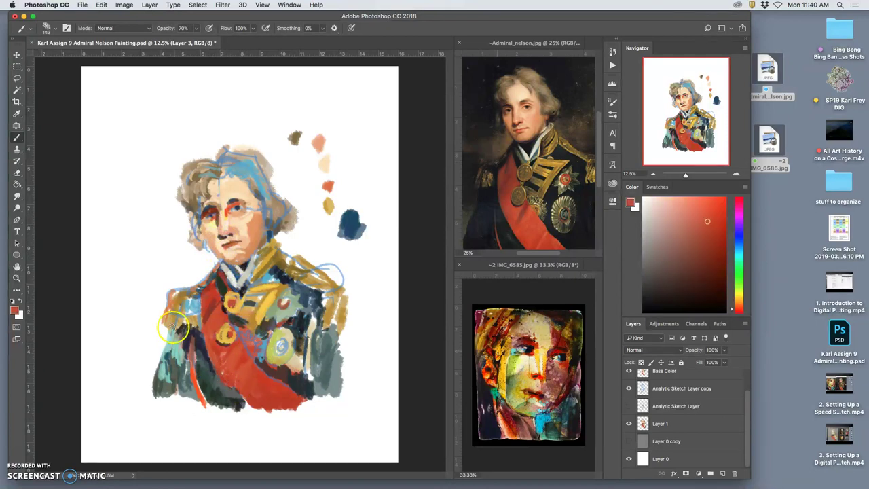
Darken the viewer's-left shoulder with sampled navy and dark blue, and rework the sash's adjoining upper edge with its red.
{"action": "left_click", "coordinate": [195, 309], "text": "alt"}
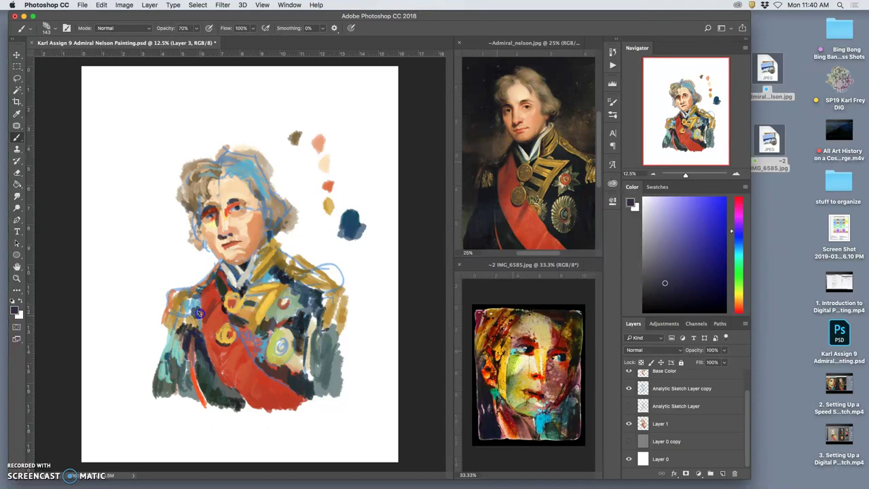
{"action": "left_click", "coordinate": [359, 220], "text": "alt"}
{"action": "left_click", "coordinate": [190, 297]}
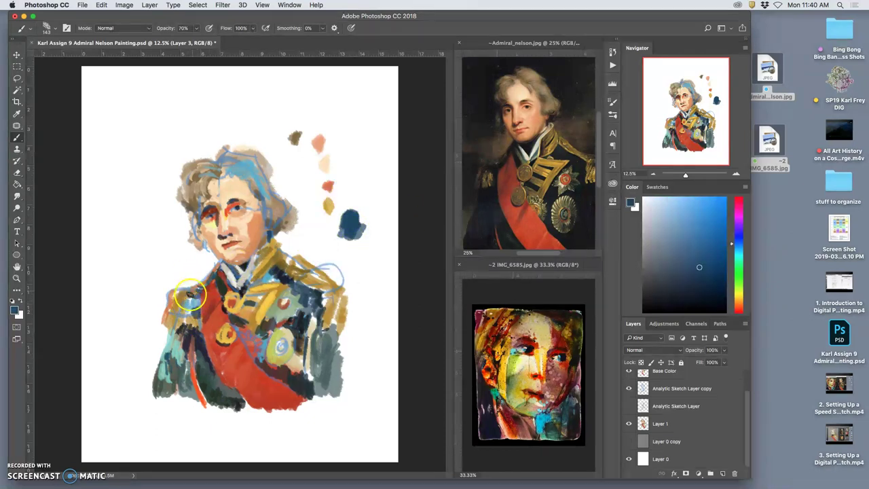
{"action": "left_click", "coordinate": [213, 322], "text": "alt"}
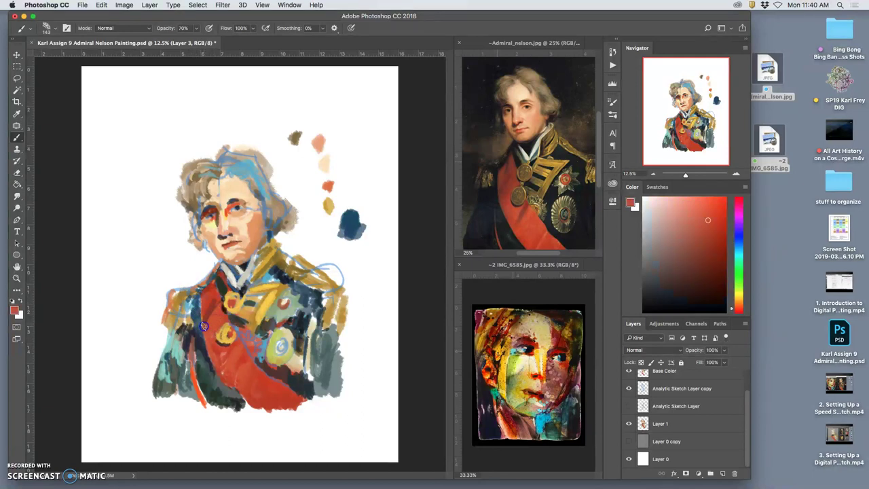
{"action": "left_click", "coordinate": [201, 300]}
Paint dark blue from the canvas swatch along the outer edge of the viewer's-right sleeve and save the document.
{"action": "mouse_move", "coordinate": [311, 282]}
{"action": "left_mouse_down"}
{"action": "mouse_move", "coordinate": [303, 332]}
{"action": "mouse_move", "coordinate": [317, 311]}
{"action": "mouse_move", "coordinate": [321, 275]}
{"action": "mouse_move", "coordinate": [304, 338]}
{"action": "mouse_move", "coordinate": [309, 323]}
{"action": "mouse_move", "coordinate": [342, 310]}
{"action": "mouse_move", "coordinate": [354, 347]}
{"action": "mouse_move", "coordinate": [339, 389]}
{"action": "left_mouse_up"}
{"action": "left_click", "coordinate": [351, 229], "text": "alt"}
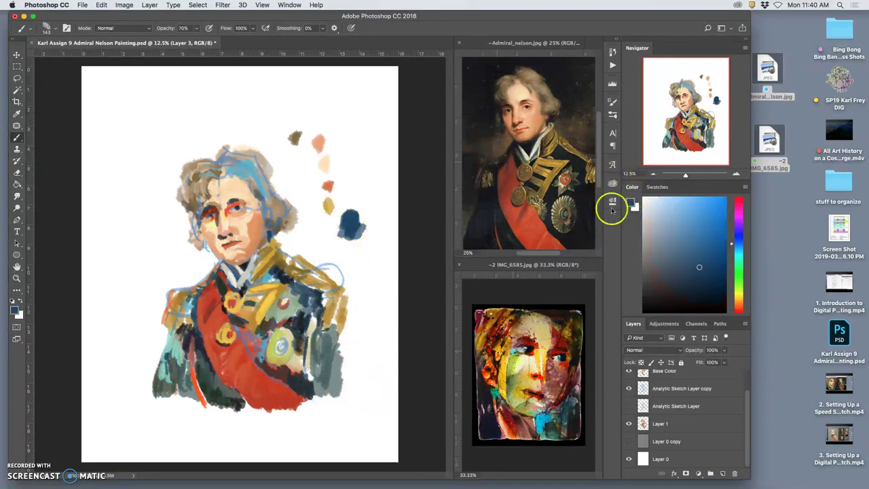
{"action": "mouse_move", "coordinate": [341, 340]}
{"action": "left_mouse_down"}
{"action": "mouse_move", "coordinate": [351, 375]}
{"action": "mouse_move", "coordinate": [345, 356]}
{"action": "left_mouse_up"}
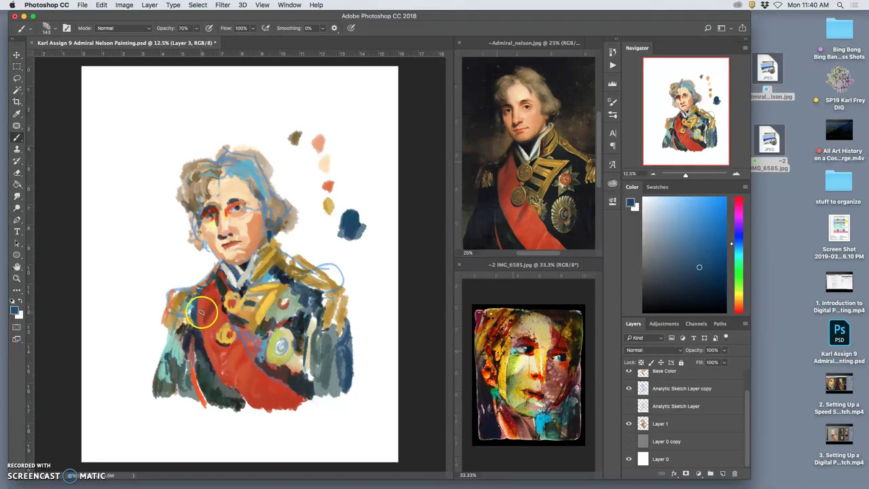
{"action": "key", "text": "super+s"}
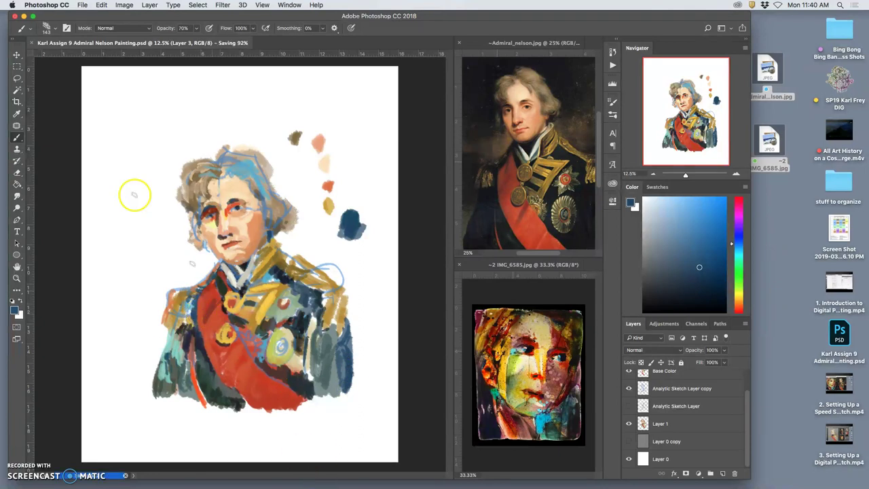
Sample golden yellow from the abstract portrait and paint highlights on the viewer's-right epaulette.
{"action": "mouse_move", "coordinate": [264, 479]}
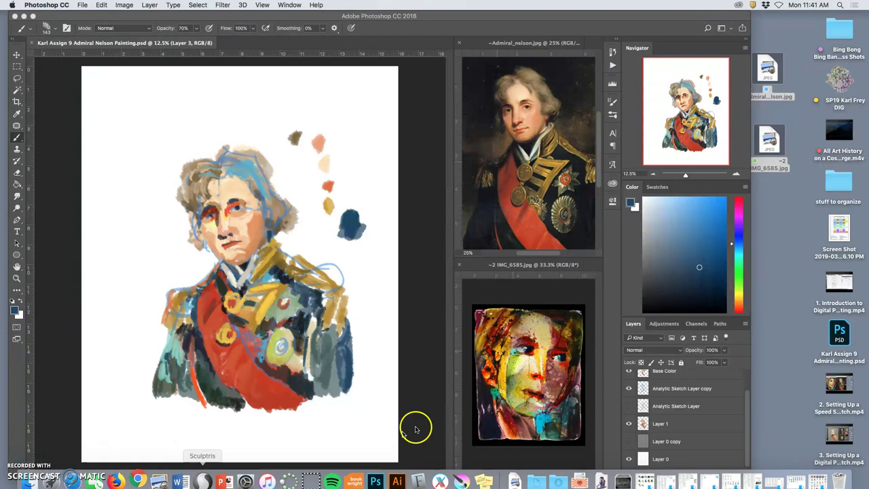
{"action": "left_click", "coordinate": [512, 347]}
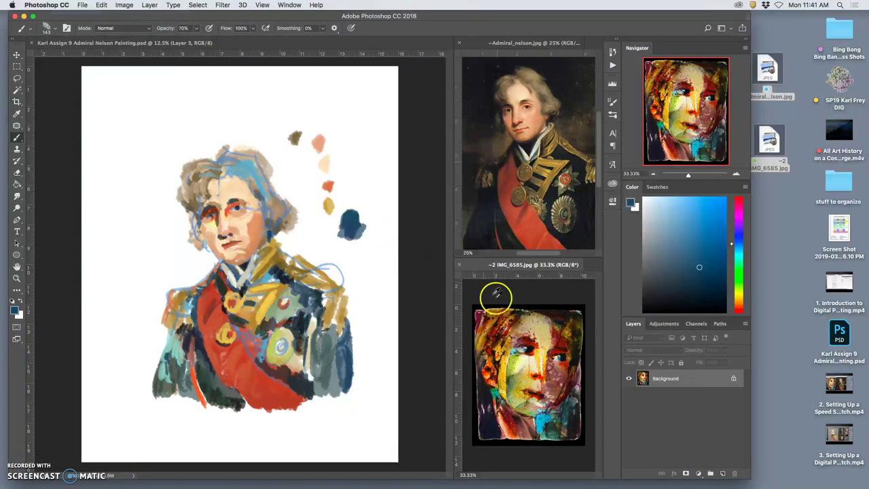
{"action": "left_click", "coordinate": [502, 354], "text": "alt"}
{"action": "left_click", "coordinate": [291, 261]}
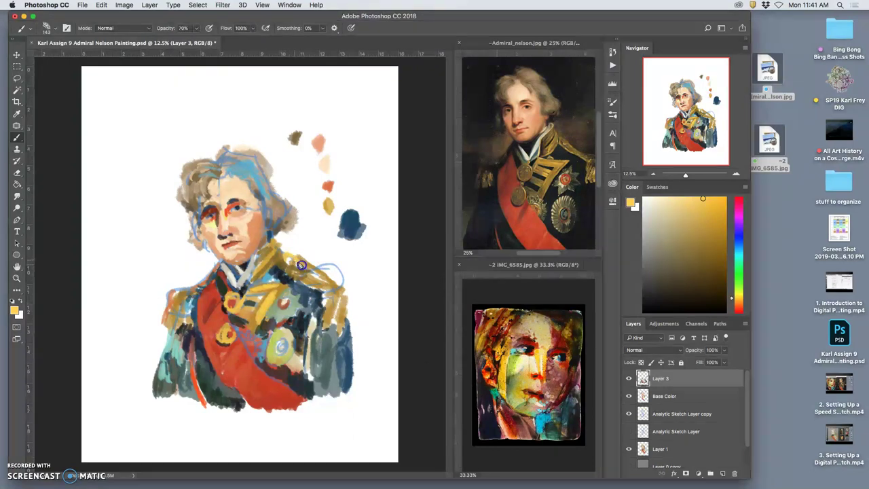
{"action": "left_click_drag", "start_coordinate": [301, 265], "coordinate": [294, 269]}
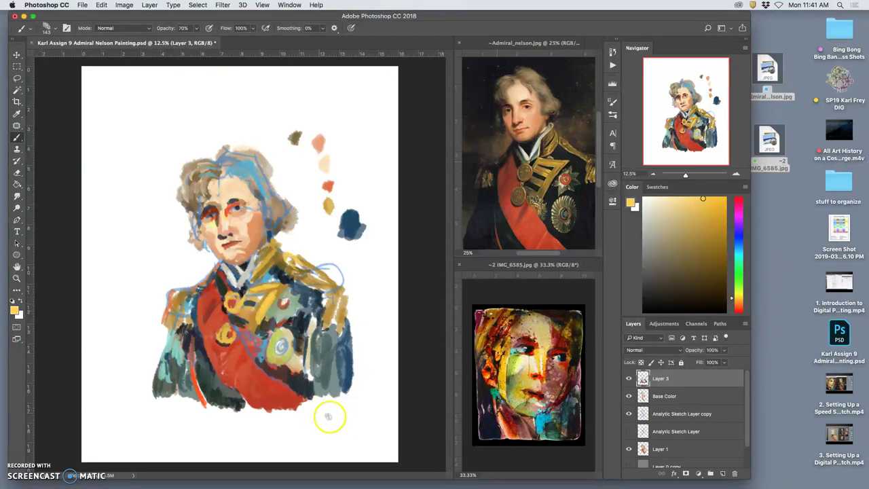
Refine the white collar and its inner shadow with blue, off-white, near-black and gray sampled from the painting.
{"action": "mouse_move", "coordinate": [332, 480]}
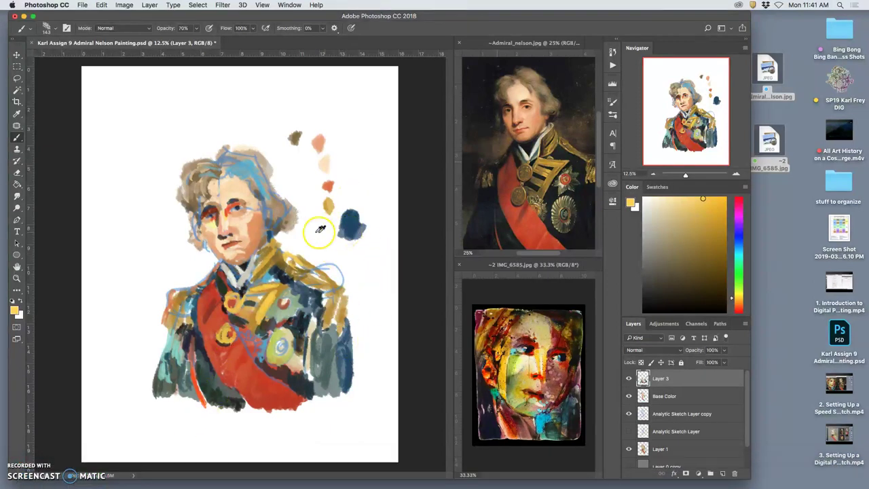
{"action": "left_click", "coordinate": [259, 178], "text": "alt"}
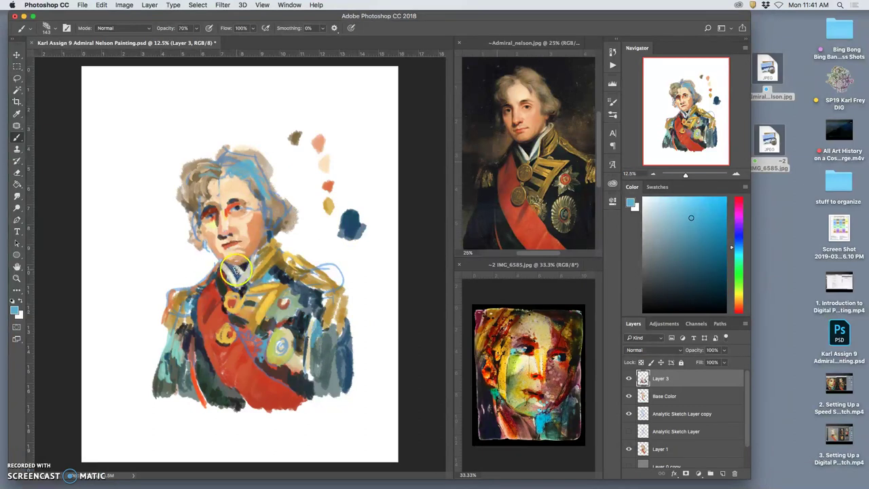
{"action": "left_click", "coordinate": [236, 270], "text": "alt"}
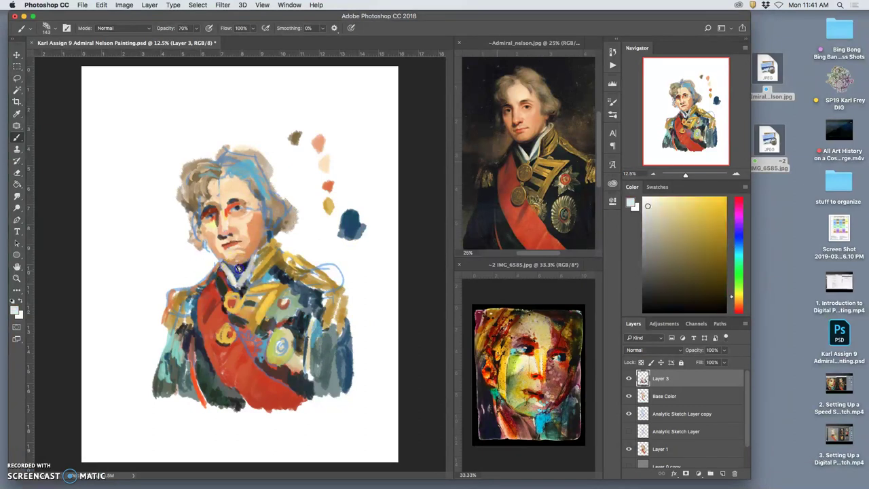
{"action": "left_click", "coordinate": [259, 278], "text": "alt"}
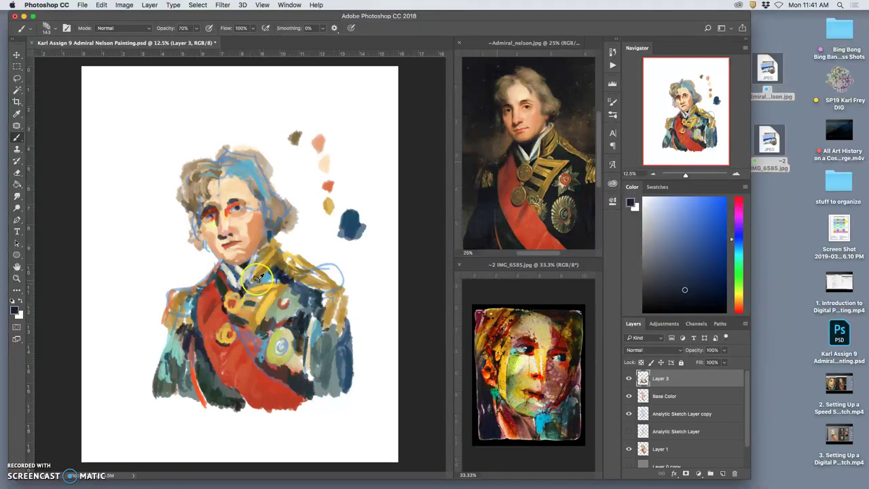
{"action": "left_click", "coordinate": [236, 268], "text": "alt"}
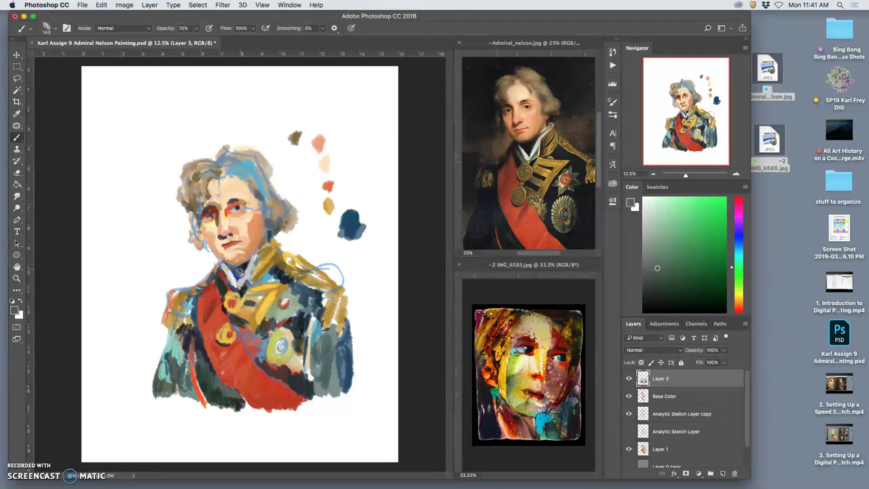
Toggle the gray Layer 0 copy on and off to compare the painting against gray and white backgrounds.
{"action": "left_click", "coordinate": [628, 468]}
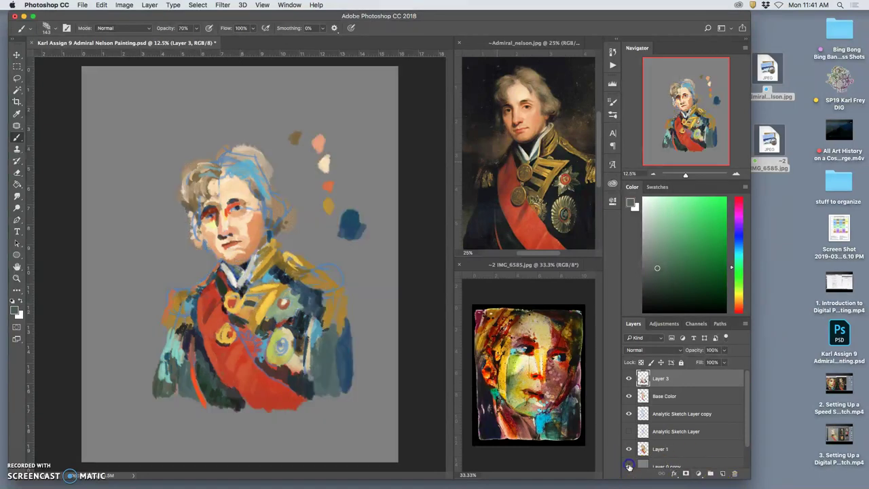
{"action": "left_click", "coordinate": [628, 467]}
{"action": "left_click", "coordinate": [629, 467]}
{"action": "left_click", "coordinate": [628, 467]}
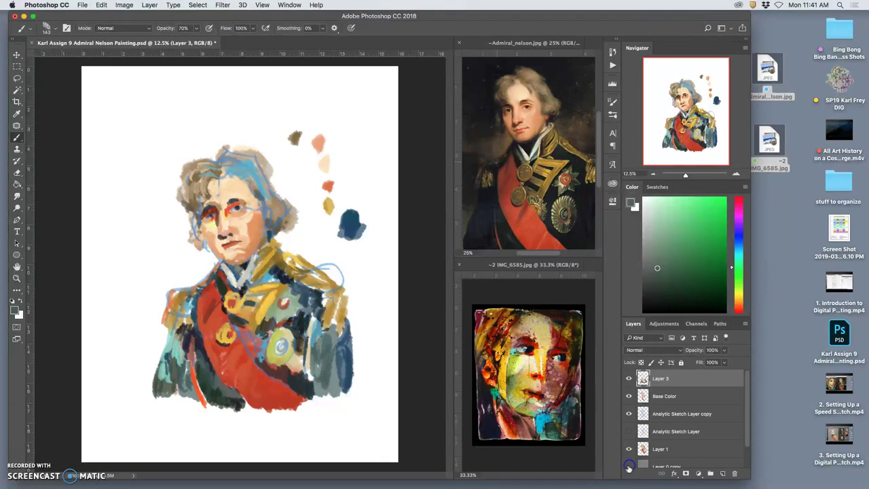
{"action": "left_click", "coordinate": [630, 468]}
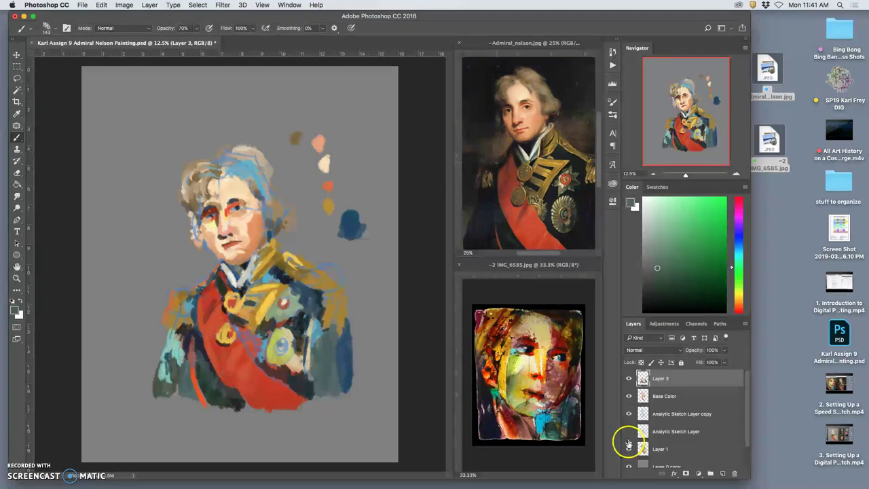
{"action": "left_click", "coordinate": [629, 465]}
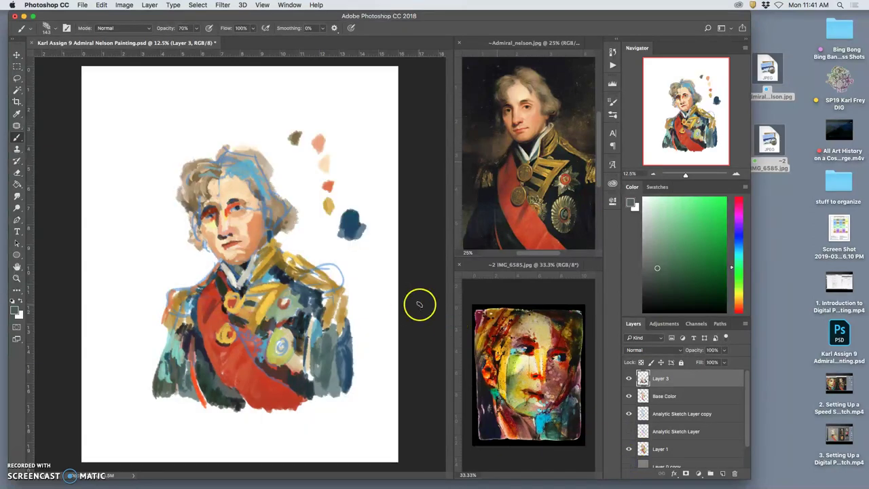
{"action": "key", "text": "super+minus"}
{"action": "key", "text": "super+plus"}
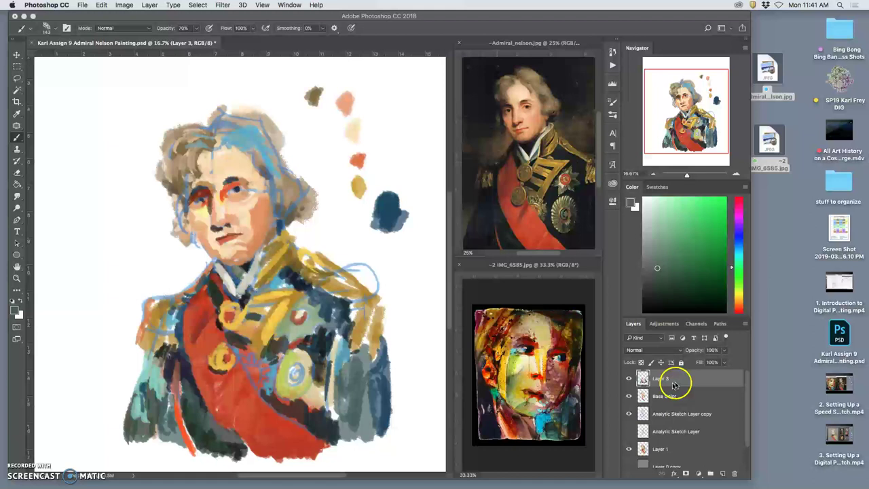
{"action": "key", "text": "super+Tab"}
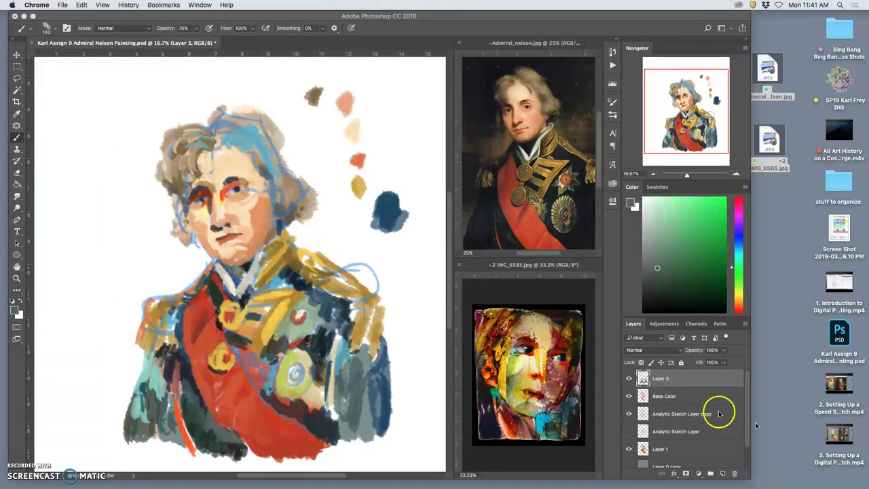
{"action": "left_click", "coordinate": [719, 413]}
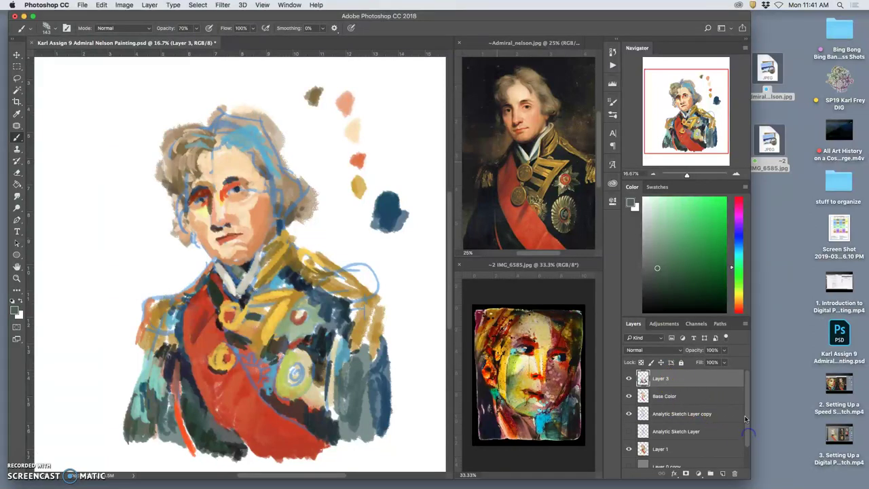
Toggle the visibility of Layer 3, Base Color, Layer 1 and Analytic Sketch Layer copy to compare the painting stages.
{"action": "left_click", "coordinate": [629, 380]}
{"action": "left_click", "coordinate": [629, 380]}
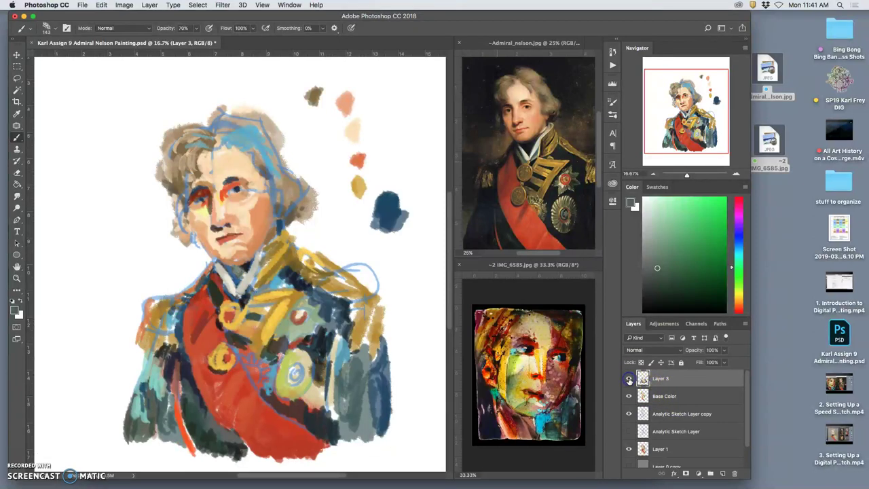
{"action": "left_click", "coordinate": [629, 396]}
{"action": "left_click", "coordinate": [628, 380]}
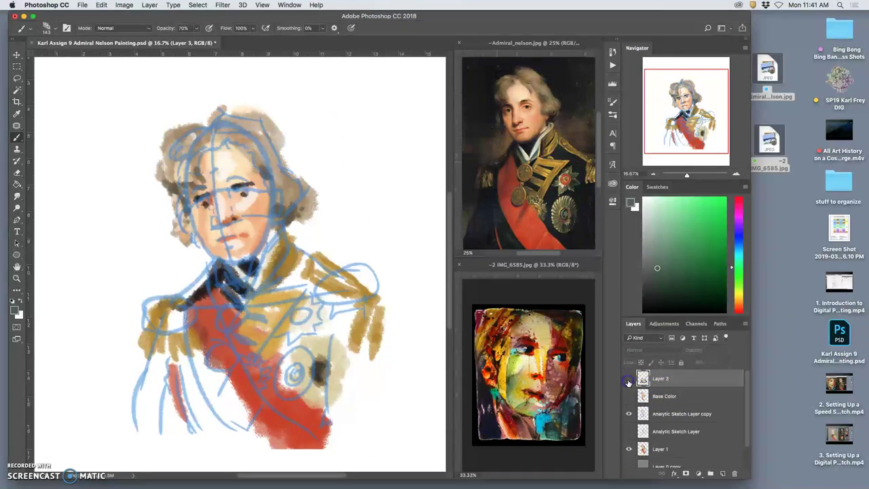
{"action": "left_click", "coordinate": [628, 448]}
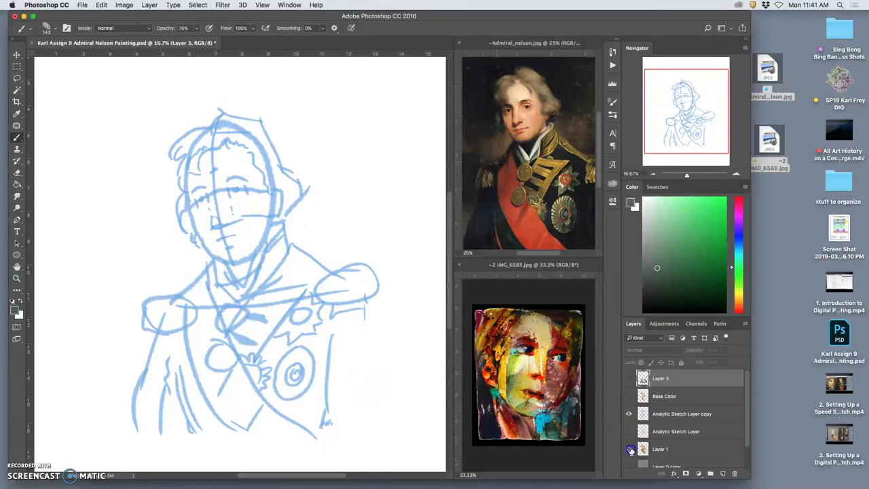
{"action": "left_click", "coordinate": [629, 449], "text": "alt"}
{"action": "left_click", "coordinate": [628, 449]}
{"action": "left_click", "coordinate": [629, 449]}
{"action": "left_click", "coordinate": [629, 413]}
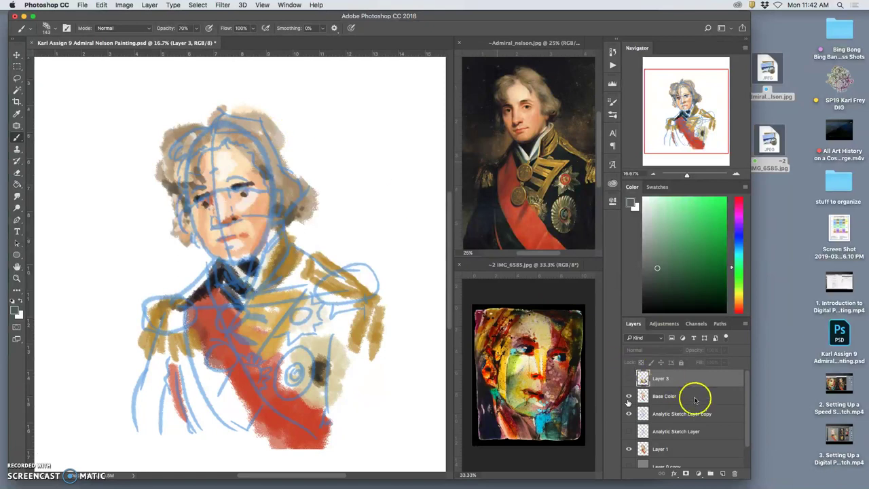
Duplicate Layer 3, Base Color, Analytic Sketch Layer copy and Layer 1 together.
{"action": "left_click", "coordinate": [686, 414], "text": "shift"}
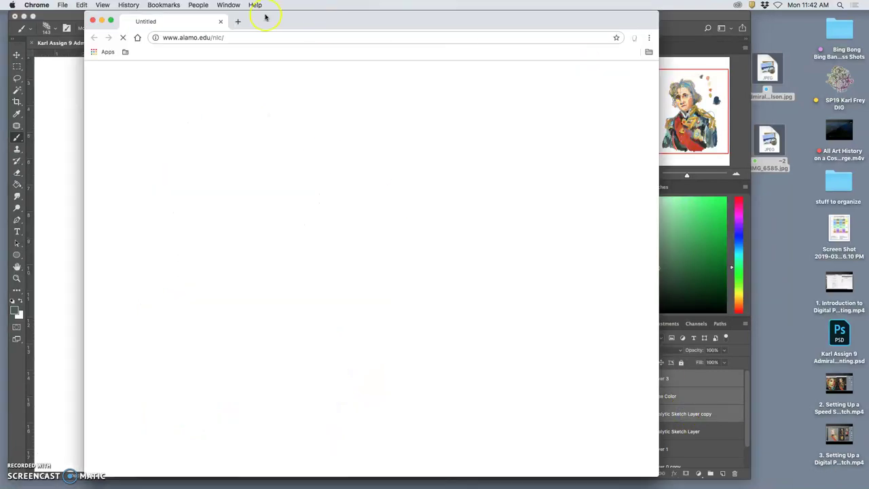
{"action": "left_click", "coordinate": [68, 15]}
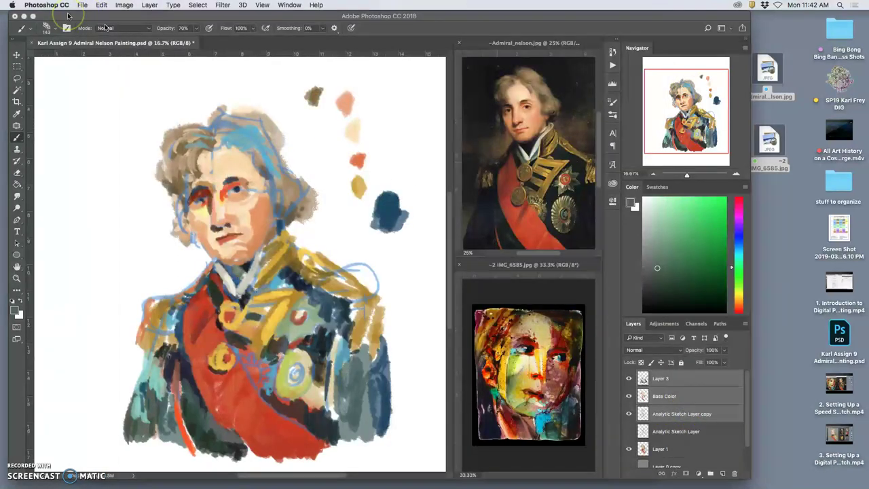
{"action": "left_click", "coordinate": [667, 451]}
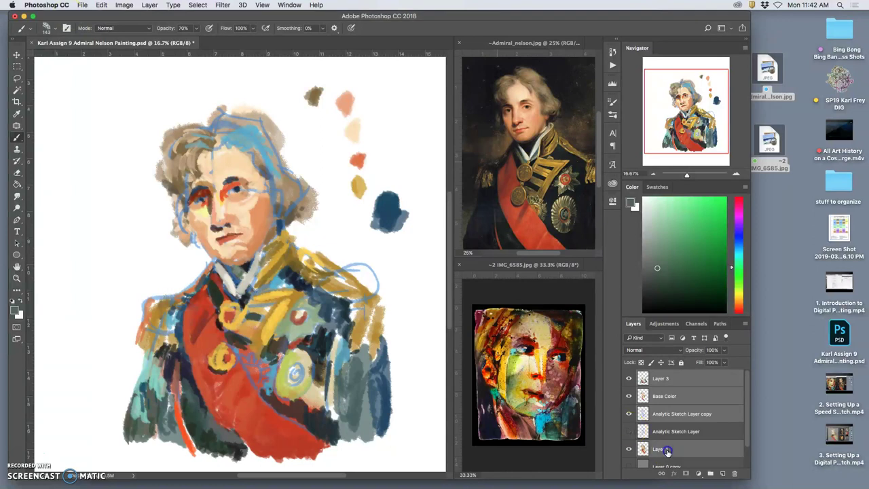
{"action": "key", "text": "super+j"}
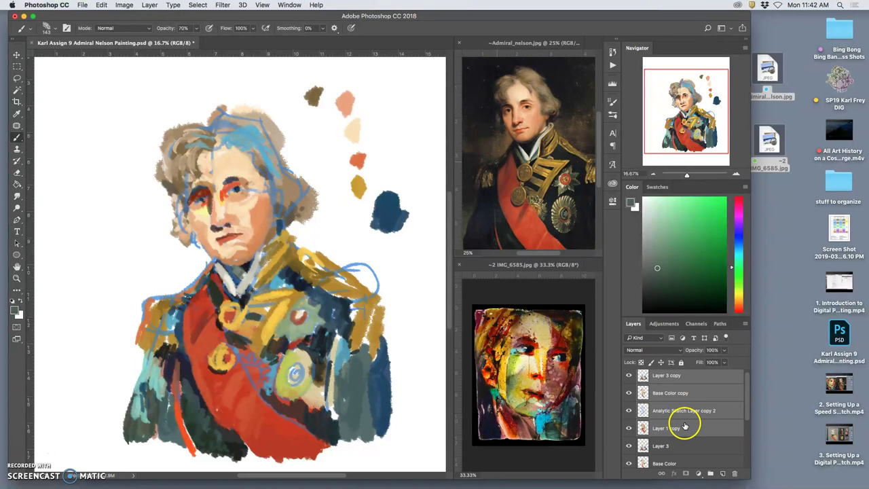
Group the four duplicated layers and merge the group into a single layer.
{"action": "left_click_drag", "start_coordinate": [684, 425], "coordinate": [711, 473]}
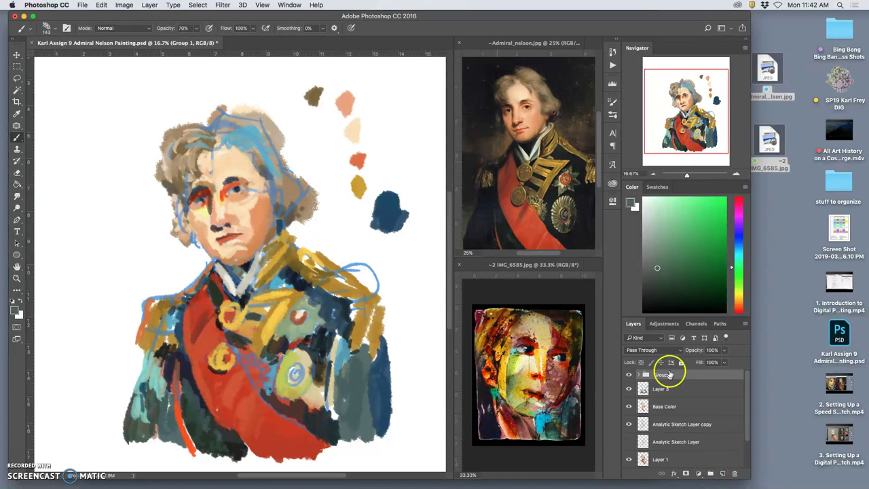
{"action": "right_click", "coordinate": [674, 377]}
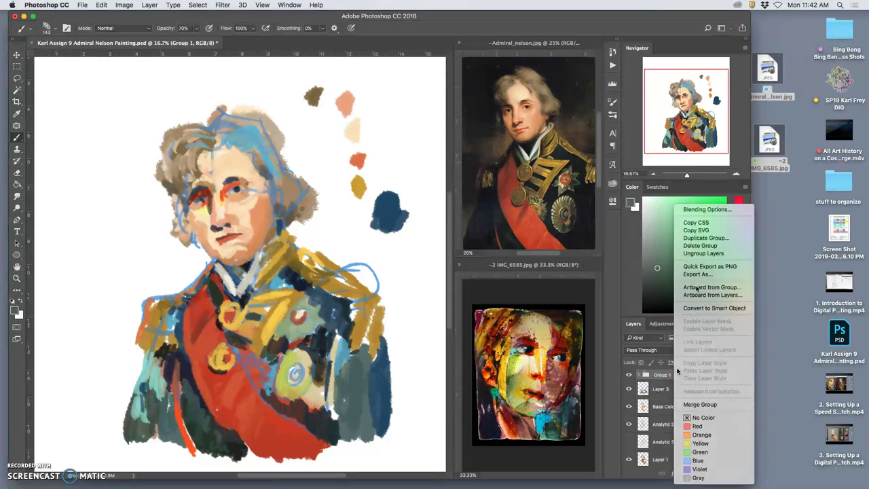
{"action": "left_click", "coordinate": [702, 404]}
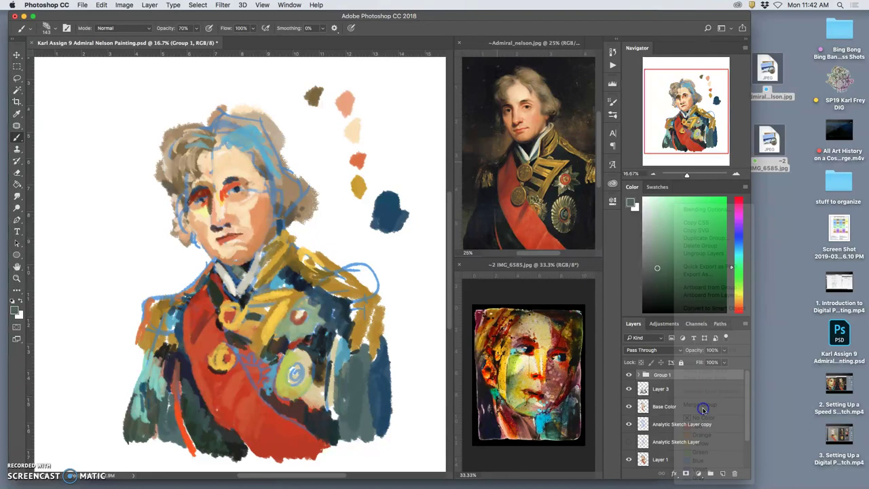
{"action": "right_click", "coordinate": [682, 378]}
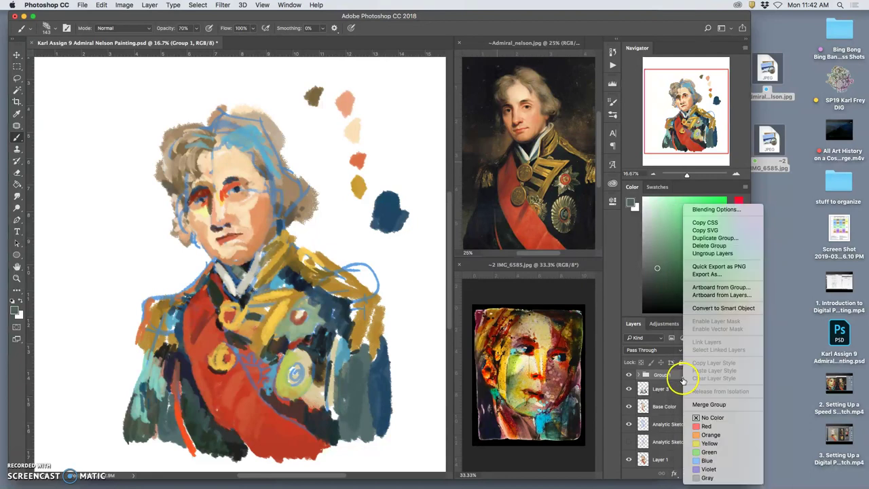
{"action": "left_click", "coordinate": [699, 405]}
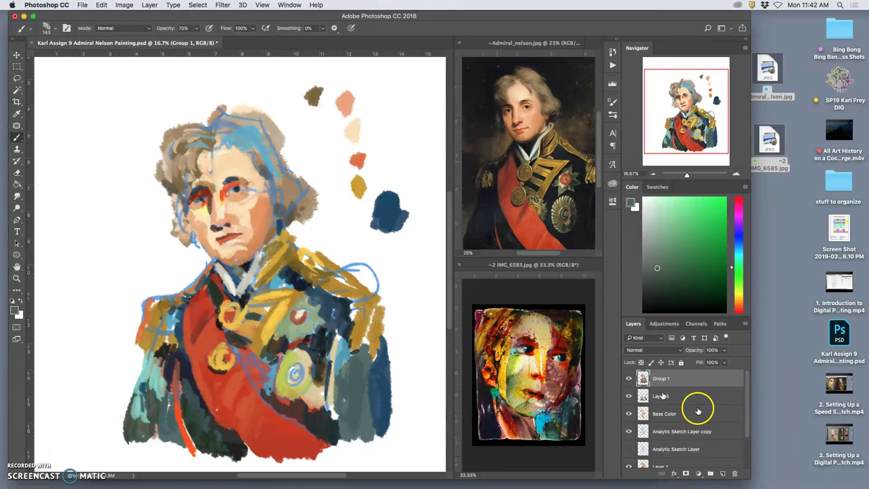
Hide Layer 3, Base Color, Analytic Sketch Layer copy, Layer 1 and Layer 0, leaving only the merged layer showing.
{"action": "left_click", "coordinate": [629, 396]}
{"action": "left_click", "coordinate": [628, 414]}
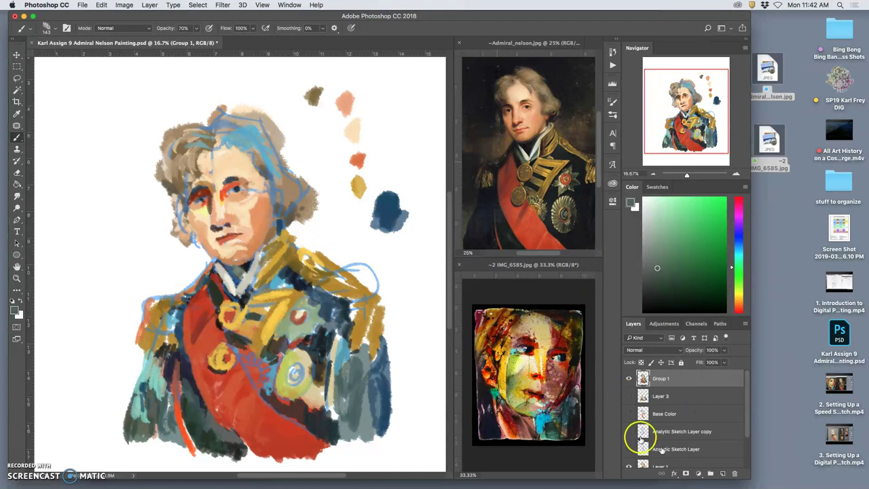
{"action": "scroll", "coordinate": [651, 446], "scroll_direction": "down", "scroll_amount": 1}
{"action": "left_click", "coordinate": [629, 454]}
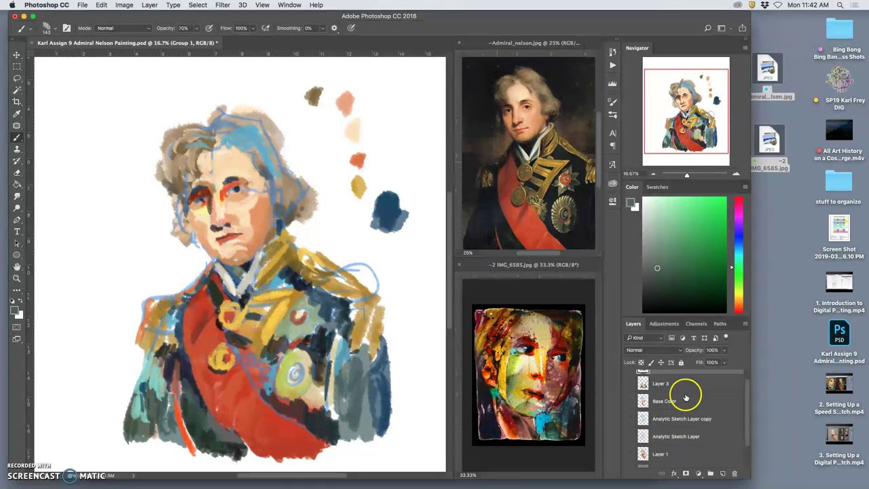
{"action": "scroll", "coordinate": [683, 398], "scroll_direction": "down", "scroll_amount": 2}
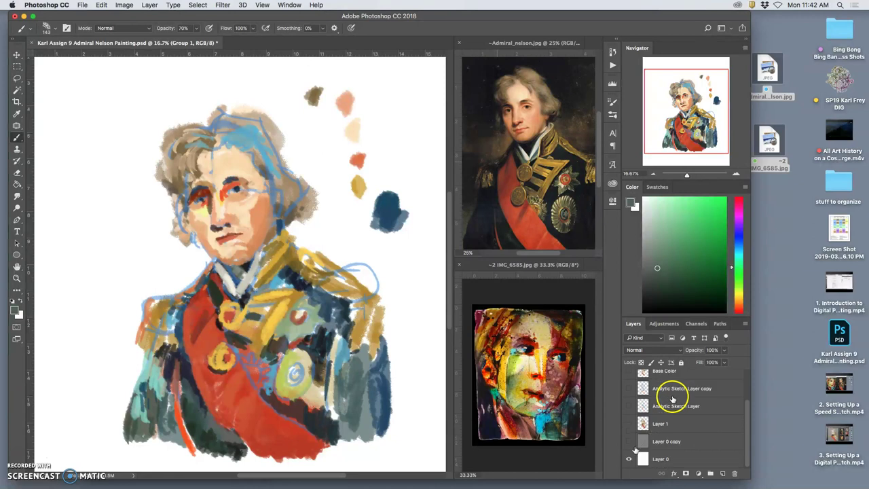
{"action": "left_click", "coordinate": [629, 458]}
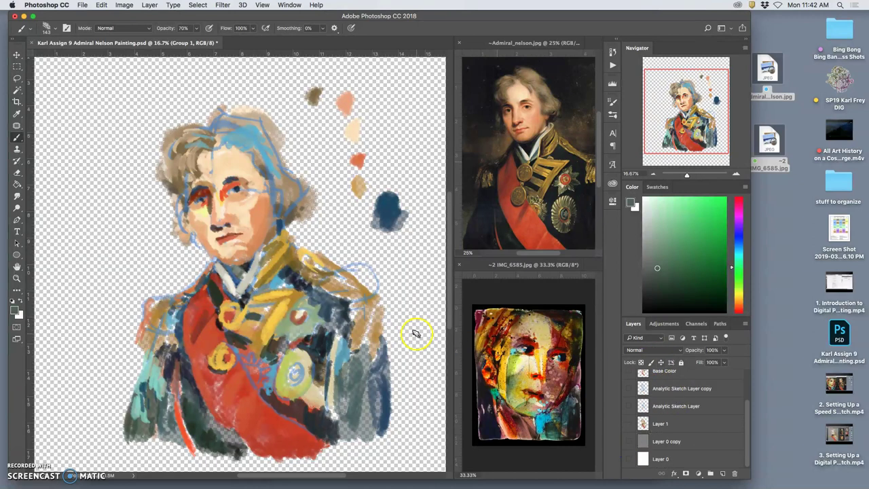
Rename the merged Group 1 layer as Base Painting.
{"action": "key", "text": "super+minus"}
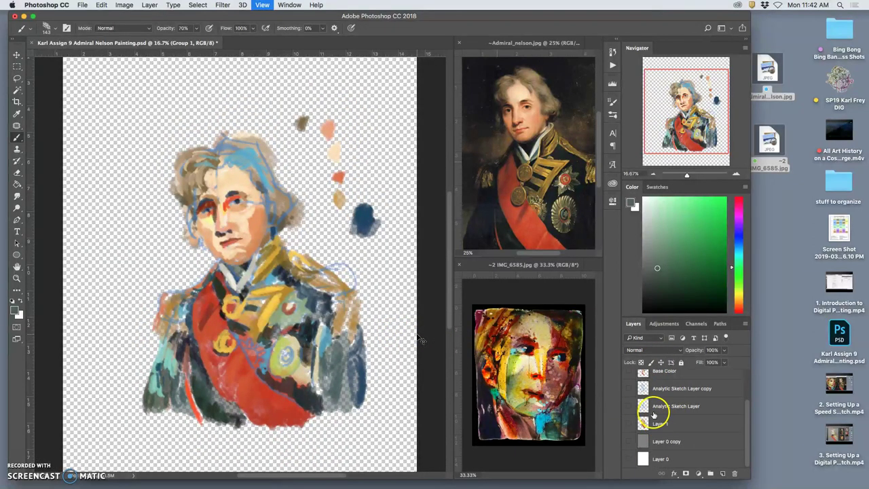
{"action": "left_click_drag", "start_coordinate": [653, 412], "coordinate": [628, 380]}
{"action": "left_click", "coordinate": [659, 382]}
{"action": "double_click", "coordinate": [670, 379]}
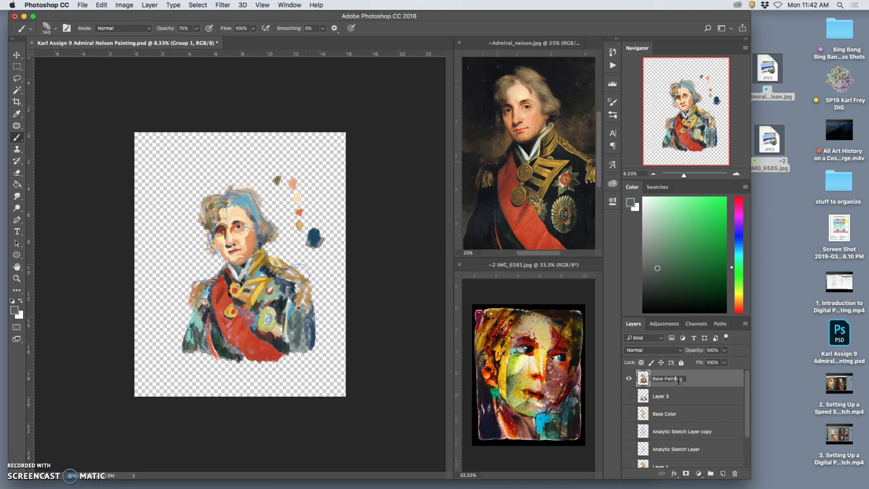
{"action": "key", "text": "Return"}
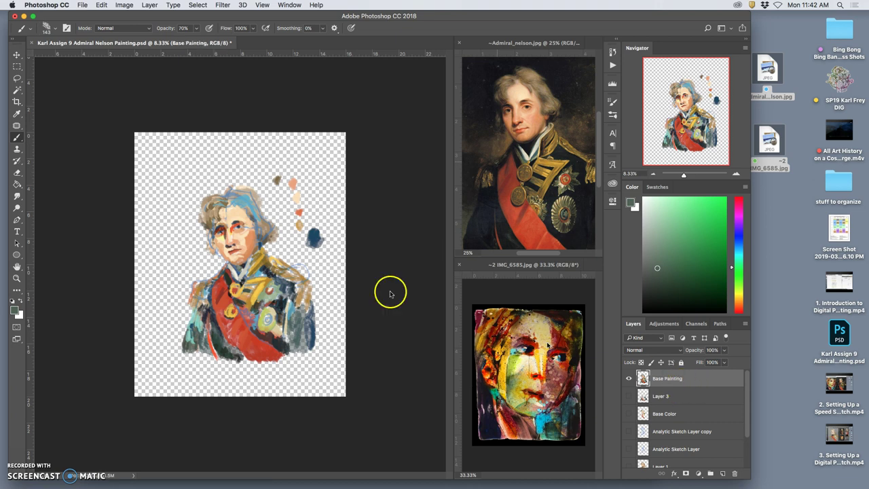
Select the transparent area around the figure on Base Painting with the Magic Wand and inspect the selection edge up close.
{"action": "left_click", "coordinate": [17, 92]}
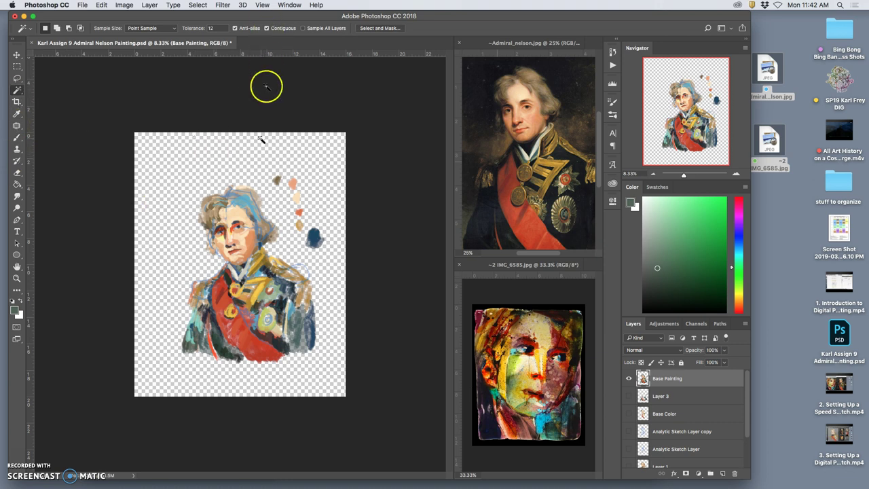
{"action": "left_click", "coordinate": [240, 156]}
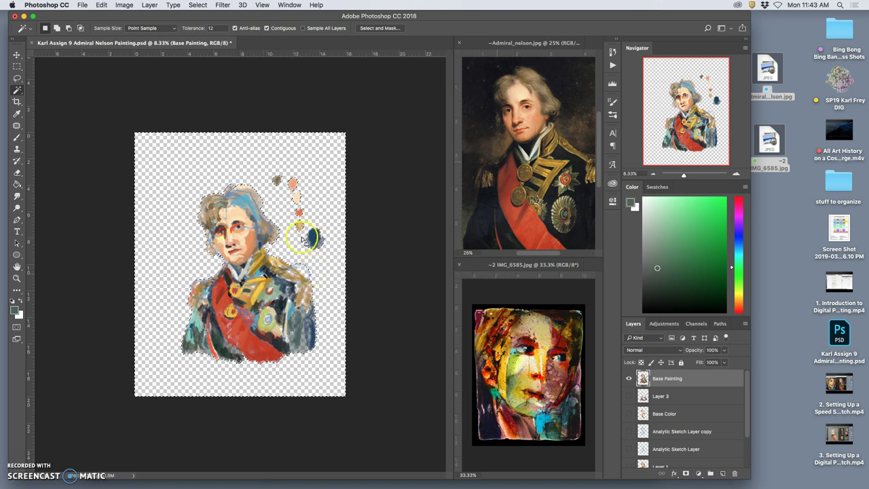
{"action": "key", "text": "super+equal"}
{"action": "key", "text": "super+equal"}
{"action": "key", "text": "super+equal"}
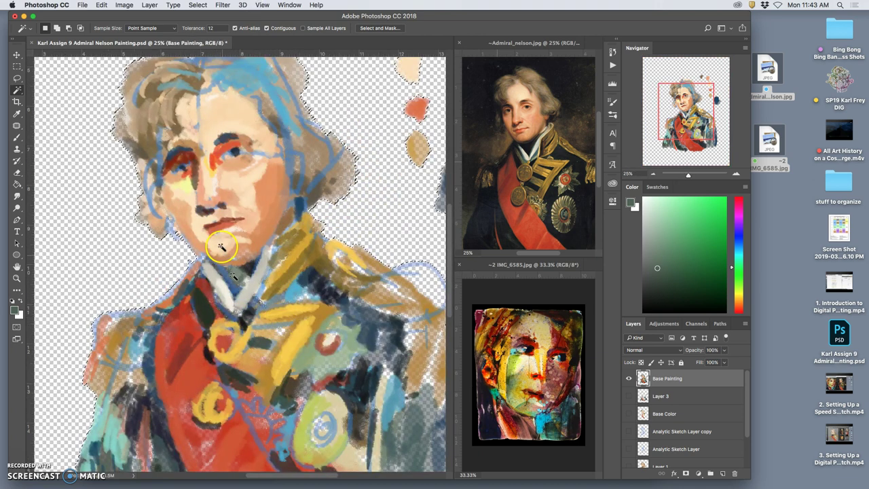
{"action": "key", "text": "super+minus"}
{"action": "key", "text": "super+minus"}
{"action": "key", "text": "super+minus"}
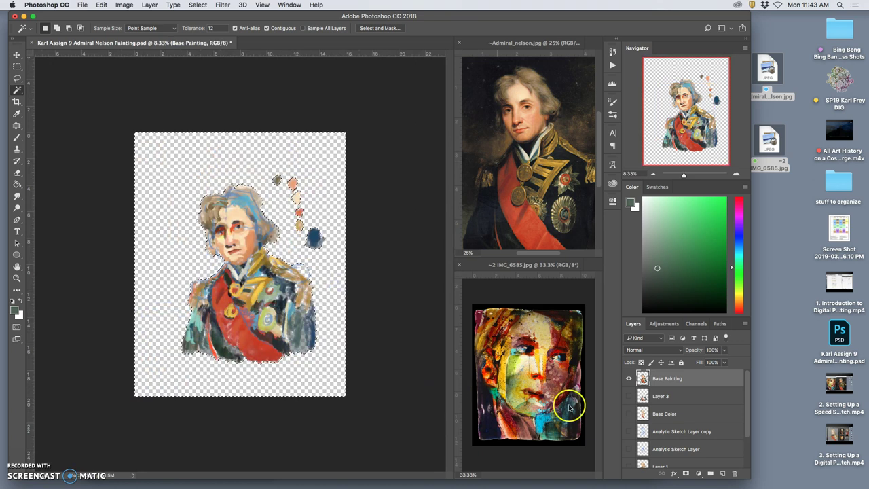
Make the white Layer 0 visible and active, and invert the selection to cover the painted figure and swatches.
{"action": "scroll", "coordinate": [687, 427], "scroll_direction": "down", "scroll_amount": 3}
{"action": "left_click", "coordinate": [671, 459]}
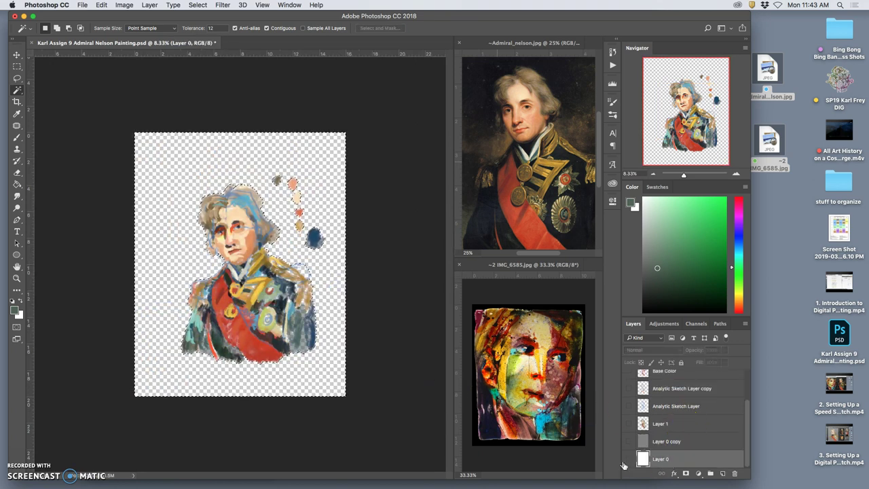
{"action": "left_click", "coordinate": [629, 459]}
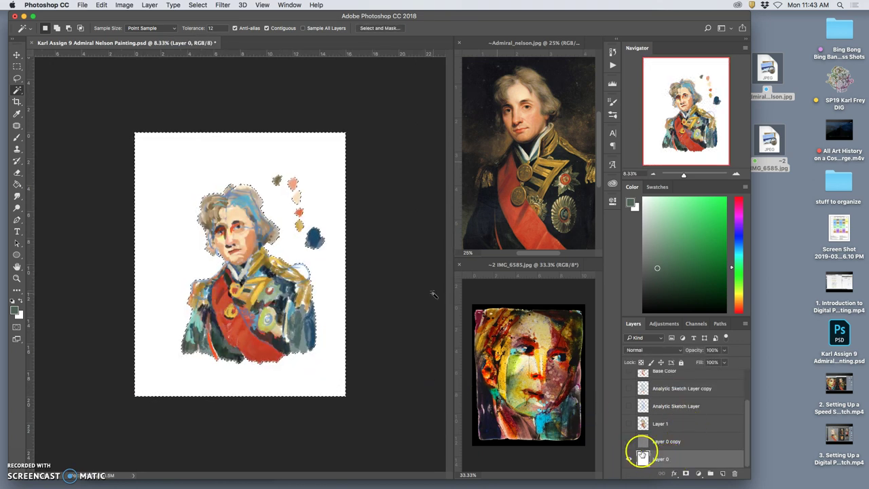
{"action": "left_click", "coordinate": [197, 4]}
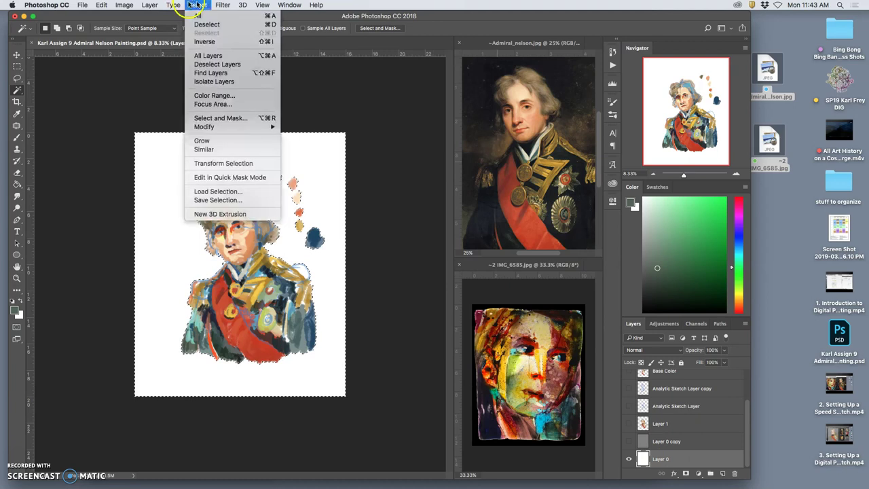
{"action": "left_click", "coordinate": [205, 41]}
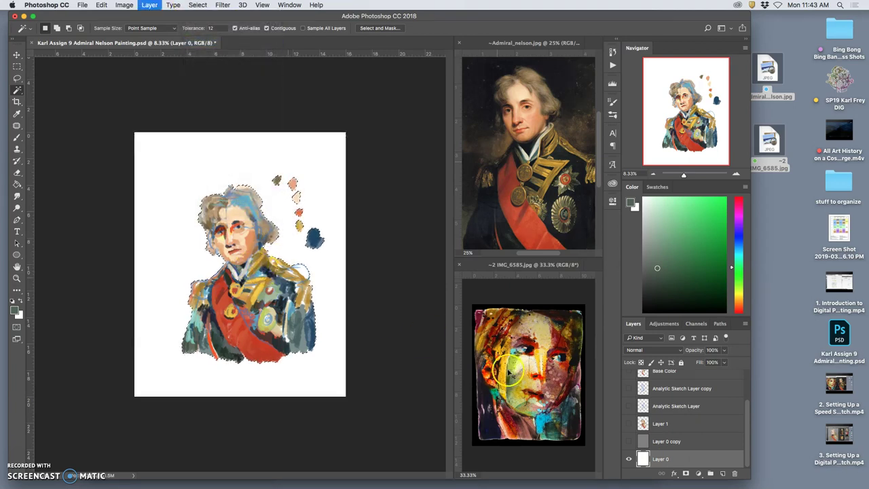
Copy the selected area of Layer 0 to a new layer, and hide Layer 0 and Base Painting to isolate the white silhouette.
{"action": "key", "text": "super+j"}
{"action": "left_click", "coordinate": [628, 461]}
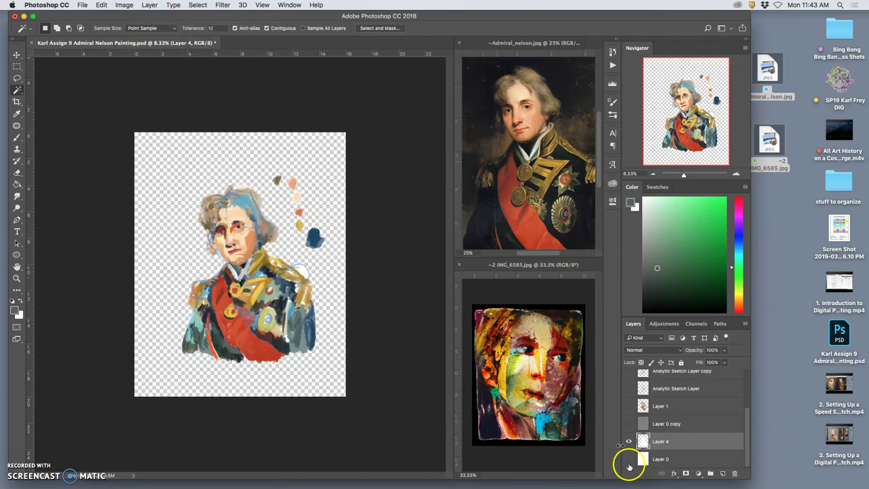
{"action": "scroll", "coordinate": [633, 415], "scroll_direction": "up", "scroll_amount": 3}
{"action": "left_click", "coordinate": [630, 379]}
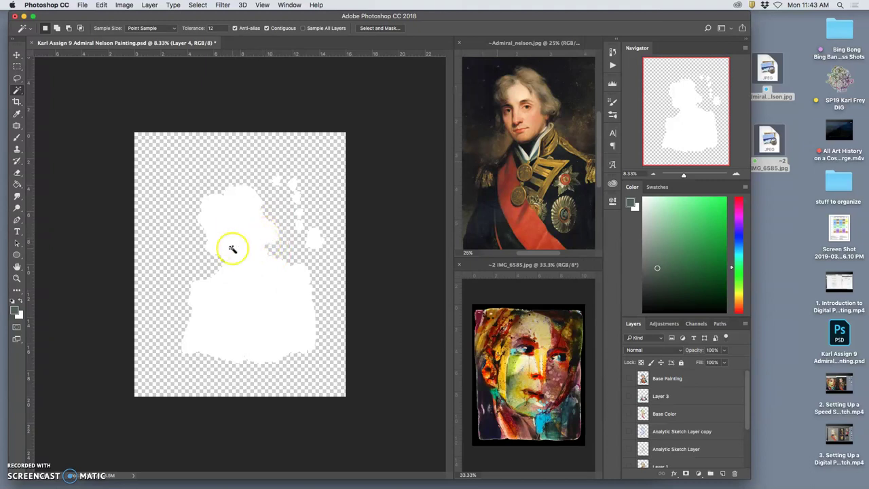
Move Layer 4 up the layer stack until it sits directly beneath Base Painting.
{"action": "scroll", "coordinate": [655, 455], "scroll_direction": "down", "scroll_amount": 3}
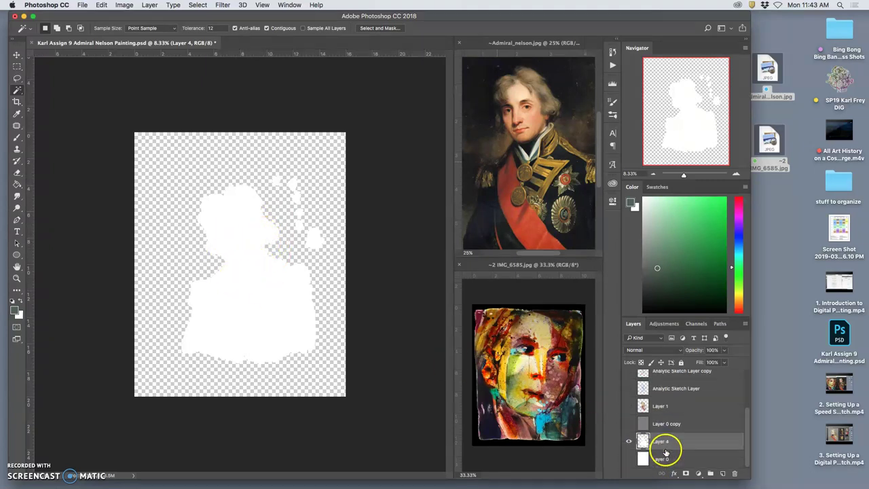
{"action": "key", "text": "super+bracketright"}
{"action": "key", "text": "super+bracketright"}
{"action": "key", "text": "super+bracketright"}
{"action": "key", "text": "super+bracketright"}
{"action": "key", "text": "super+bracketright"}
{"action": "key", "text": "super+bracketright"}
{"action": "key", "text": "super+bracketright"}
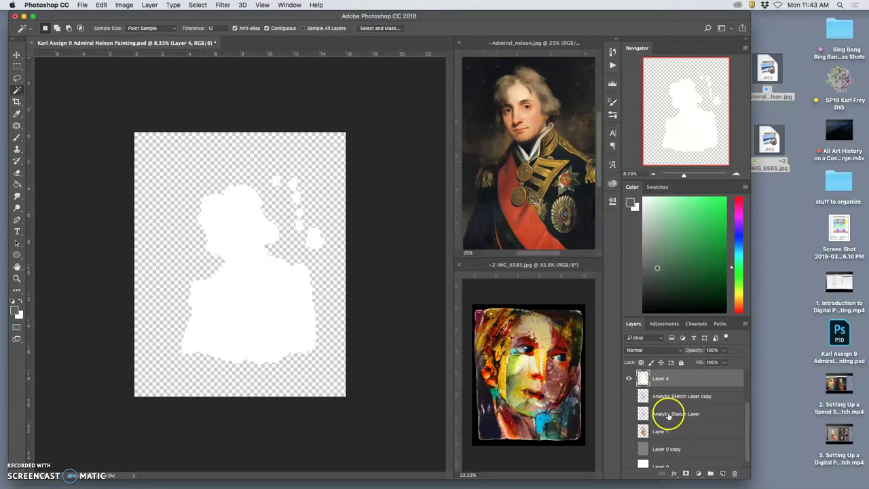
{"action": "left_click_drag", "start_coordinate": [667, 415], "coordinate": [668, 410]}
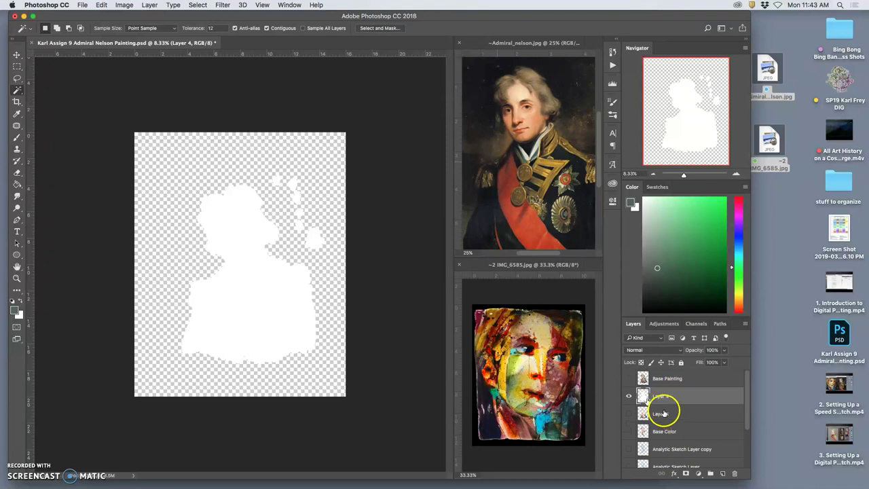
Show Base Painting over the white silhouette and turn on the gray Layer 0 copy as the backdrop.
{"action": "left_click", "coordinate": [629, 379]}
{"action": "key", "text": "super+plus"}
{"action": "key", "text": "super+plus"}
{"action": "key", "text": "super+plus"}
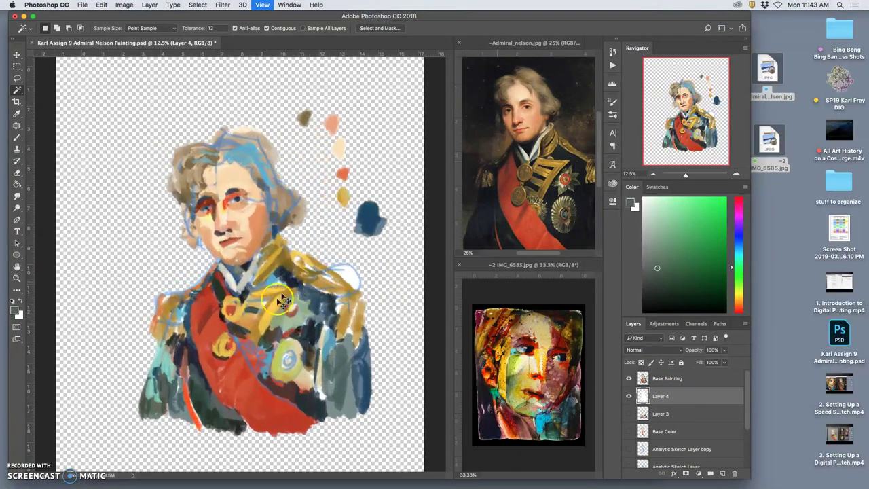
{"action": "scroll", "coordinate": [291, 308], "scroll_direction": "down", "scroll_amount": 2}
{"action": "scroll", "coordinate": [292, 312], "scroll_direction": "down", "scroll_amount": 5}
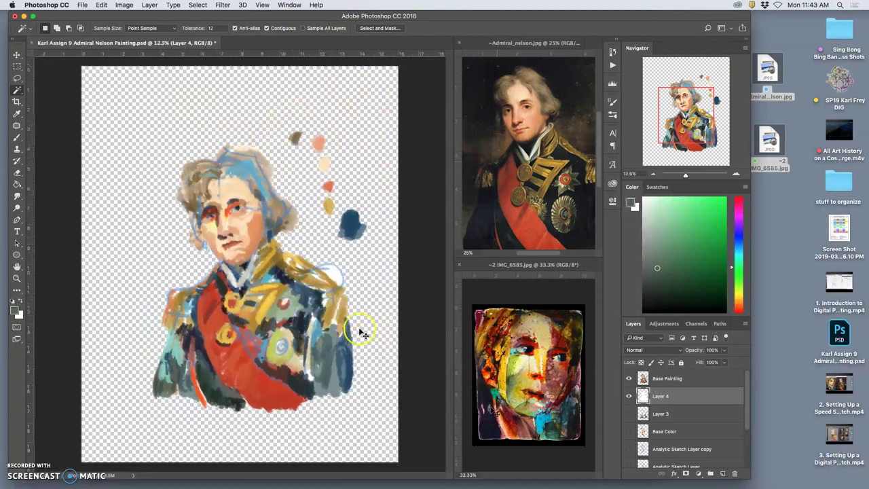
{"action": "scroll", "coordinate": [669, 450], "scroll_direction": "down", "scroll_amount": 3}
{"action": "left_click", "coordinate": [628, 441]}
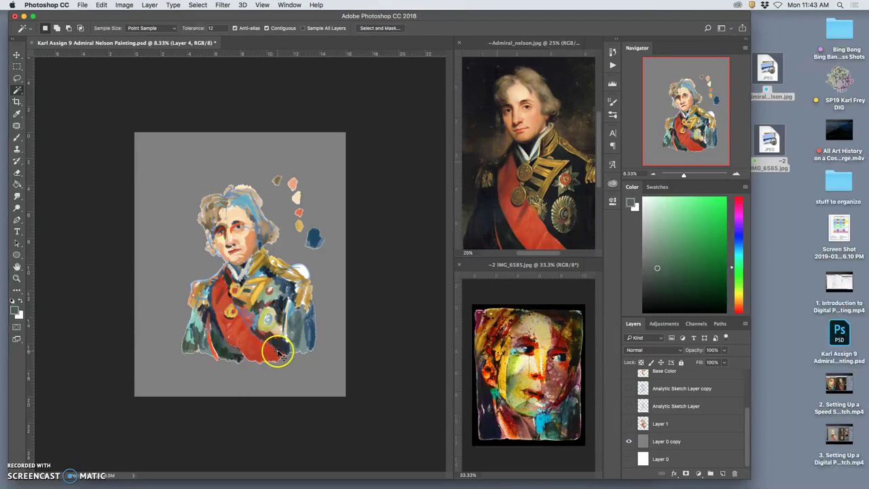
Examine the edges of the white silhouette around the figure's neck and shoulder up close.
{"action": "key", "text": "super+equal"}
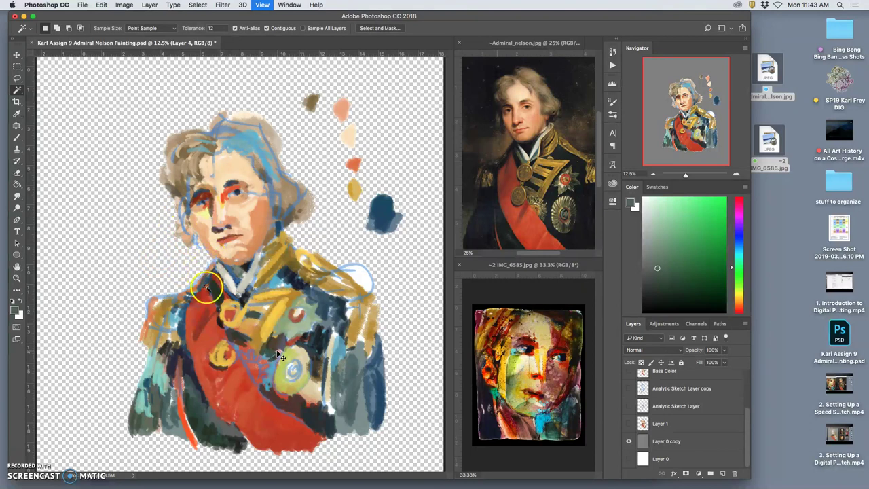
{"action": "key", "text": "super+equal"}
{"action": "key", "text": "super+equal"}
{"action": "key", "text": "super+equal"}
{"action": "key", "text": "super+equal"}
{"action": "key", "text": "super+equal"}
{"action": "key", "text": "super+equal"}
{"action": "key", "text": "super+equal"}
{"action": "key", "text": "super+equal"}
{"action": "key", "text": "super+equal"}
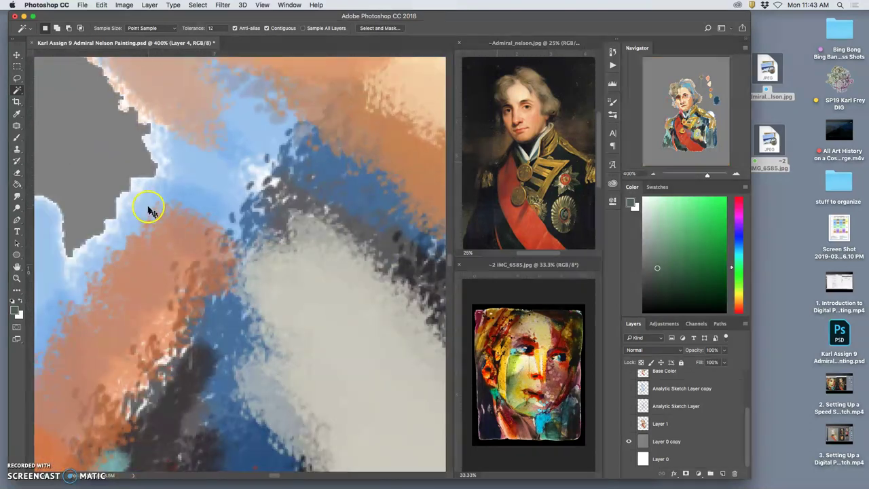
{"action": "scroll", "coordinate": [151, 212], "scroll_direction": "down", "scroll_amount": 8}
{"action": "scroll", "coordinate": [693, 407], "scroll_direction": "up", "scroll_amount": 3}
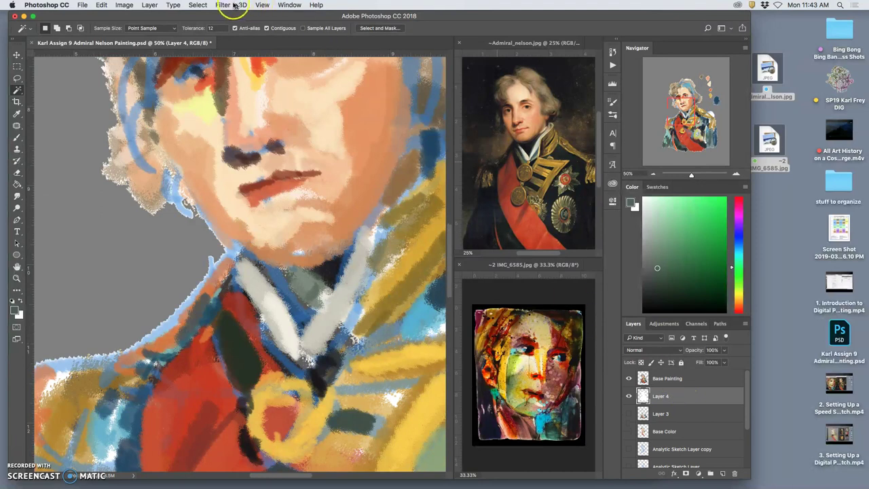
Soften the white silhouette on Layer 4 with a Gaussian Blur of about 6 pixels radius.
{"action": "left_click", "coordinate": [229, 4]}
{"action": "mouse_move", "coordinate": [246, 112]}
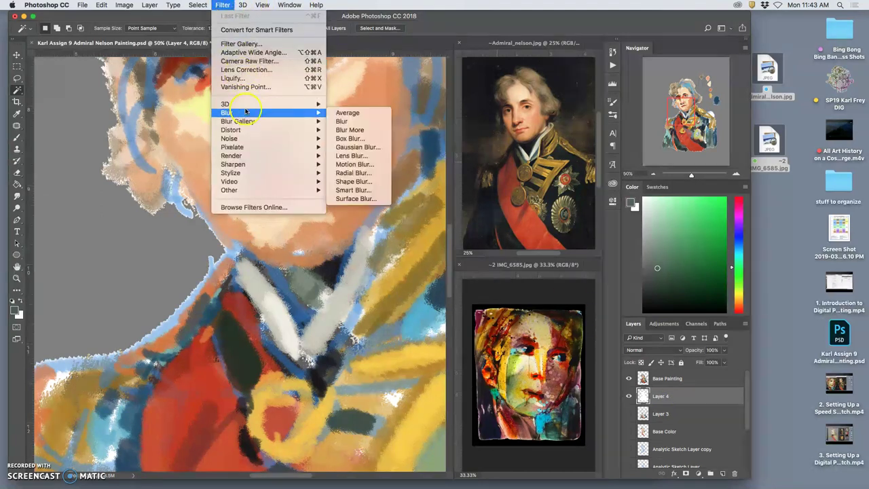
{"action": "left_click", "coordinate": [358, 147]}
{"action": "left_click_drag", "start_coordinate": [609, 266], "coordinate": [581, 266]}
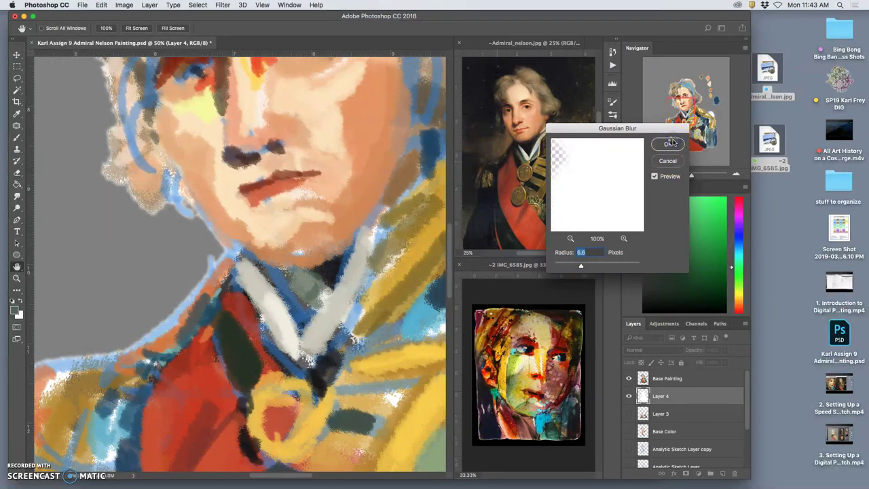
{"action": "left_click", "coordinate": [667, 144]}
{"action": "key", "text": "super+minus"}
{"action": "key", "text": "super+minus"}
{"action": "key", "text": "super+minus"}
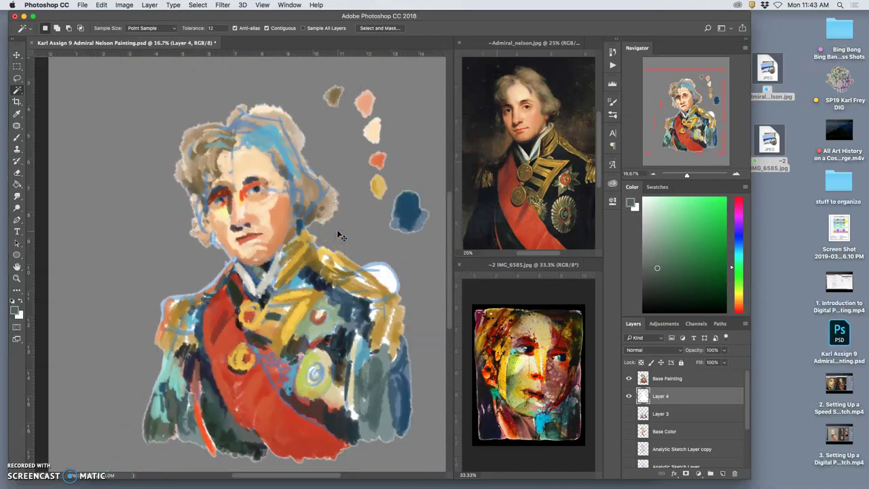
Scale the Layer 4 silhouette down to about 96.3% and warp it to tuck its edges behind the painted figure.
{"action": "key", "text": "super+t"}
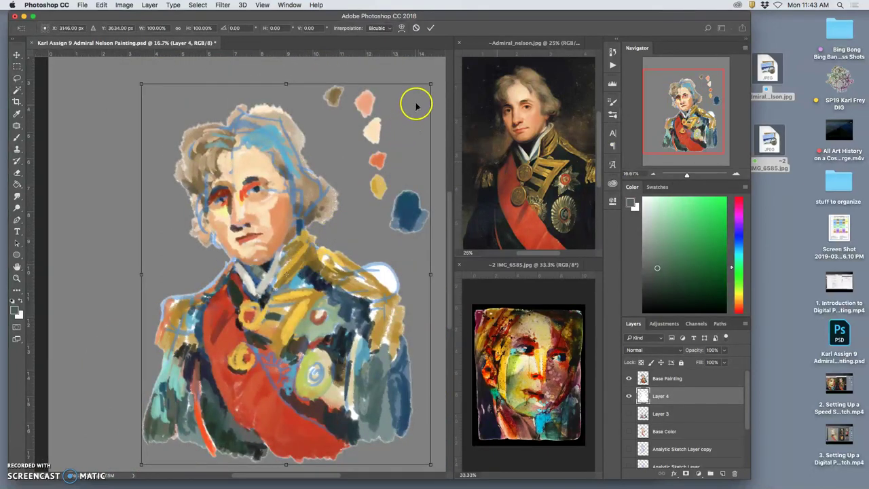
{"action": "left_click_drag", "start_coordinate": [430, 83], "coordinate": [425, 91]}
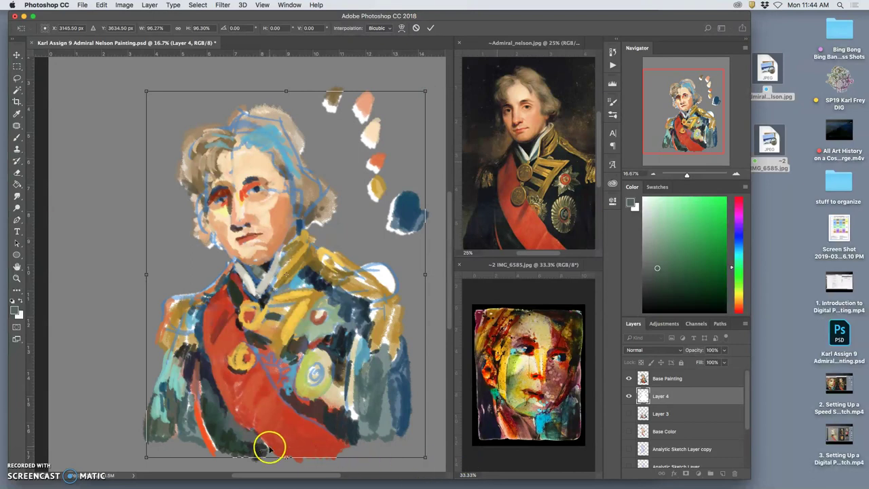
{"action": "right_click", "coordinate": [289, 454]}
{"action": "right_click", "coordinate": [316, 383]}
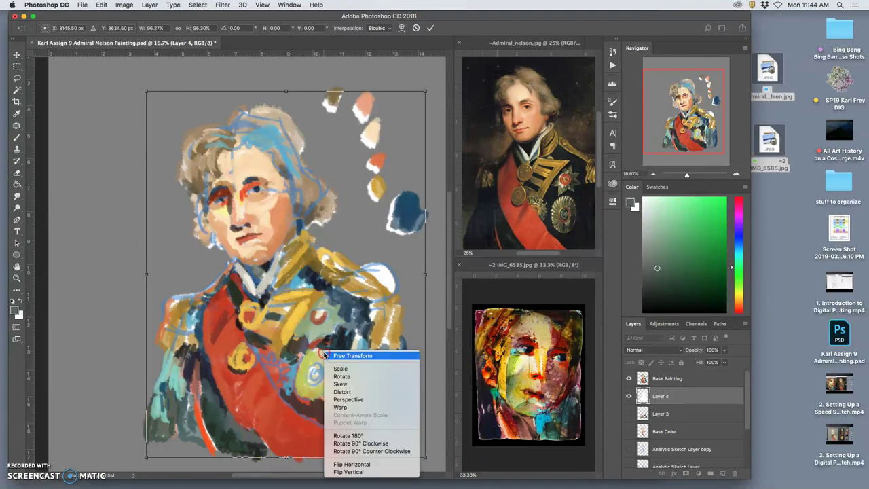
{"action": "left_click", "coordinate": [345, 401]}
{"action": "left_click_drag", "start_coordinate": [371, 273], "coordinate": [368, 277]}
{"action": "left_click_drag", "start_coordinate": [310, 228], "coordinate": [306, 218]}
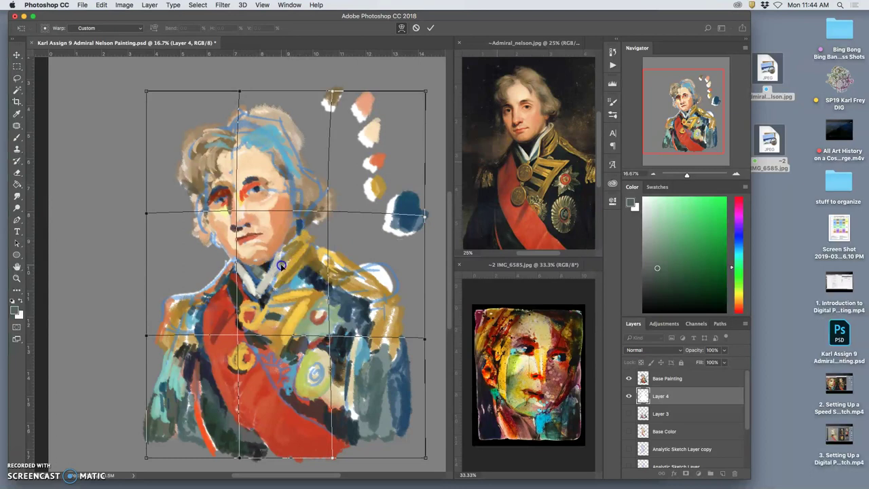
{"action": "left_click_drag", "start_coordinate": [281, 265], "coordinate": [282, 266]}
{"action": "left_click_drag", "start_coordinate": [365, 294], "coordinate": [367, 295]}
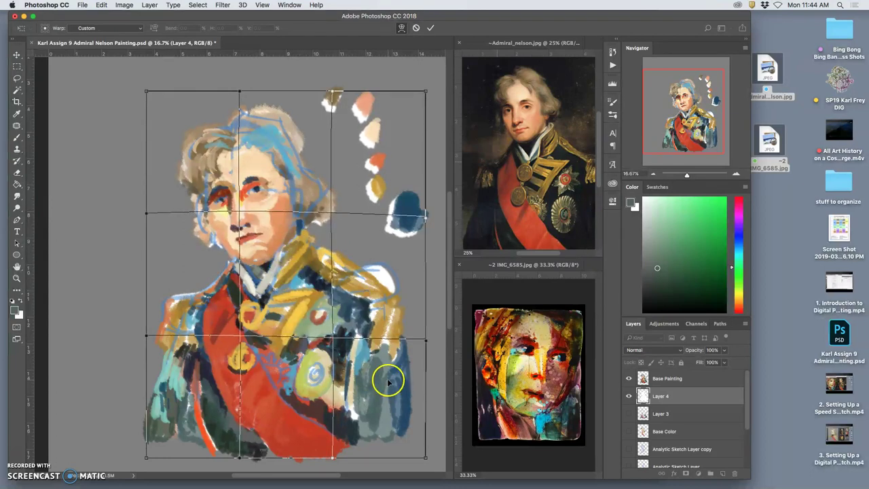
{"action": "double_click", "coordinate": [405, 258]}
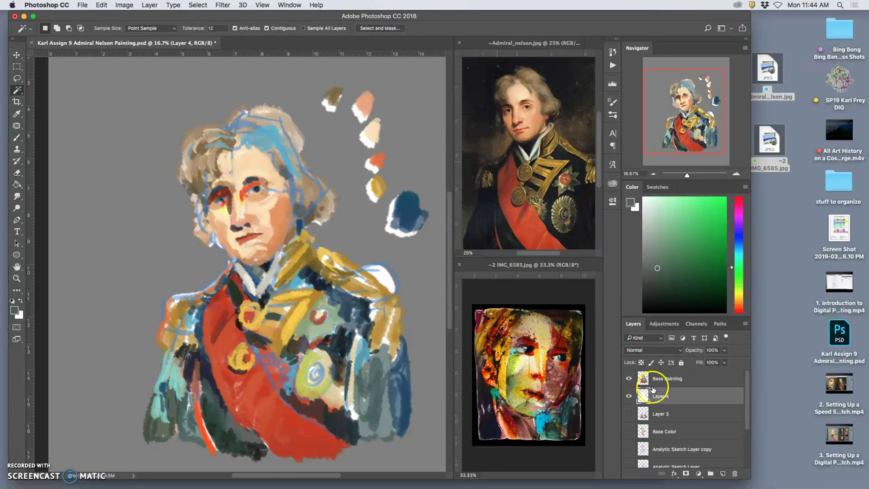
{"action": "left_click", "coordinate": [629, 379]}
{"action": "left_click", "coordinate": [628, 379]}
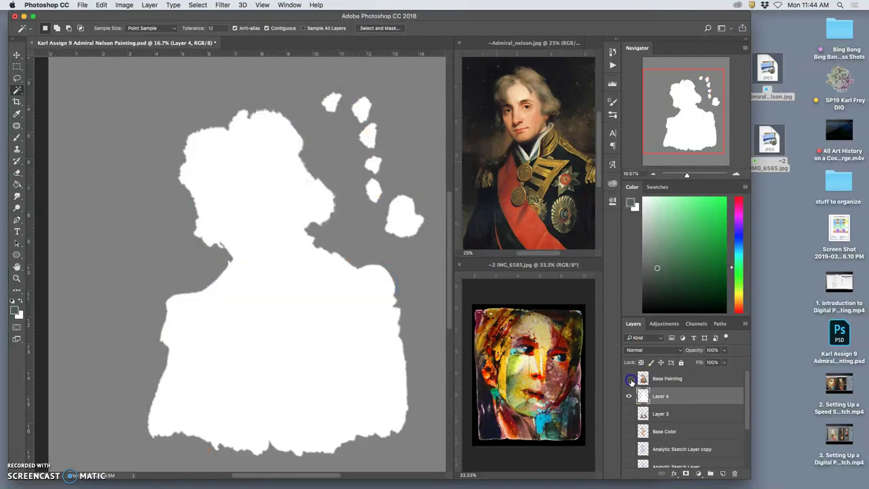
{"action": "left_click", "coordinate": [629, 379]}
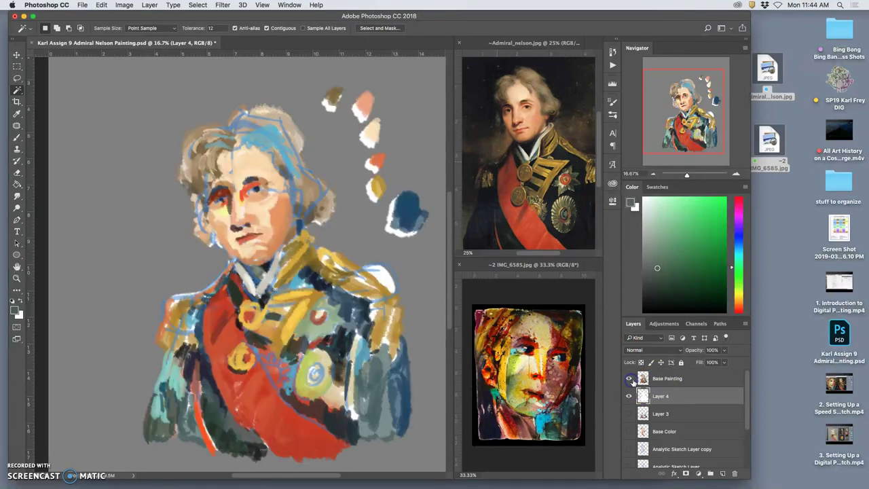
Lasso the color swatches beside the head and delete them from both Layer 4 and Base Painting.
{"action": "left_click", "coordinate": [17, 78]}
{"action": "mouse_move", "coordinate": [345, 165]}
{"action": "left_mouse_down"}
{"action": "mouse_move", "coordinate": [402, 258]}
{"action": "mouse_move", "coordinate": [424, 127]}
{"action": "mouse_move", "coordinate": [347, 44]}
{"action": "left_mouse_up"}
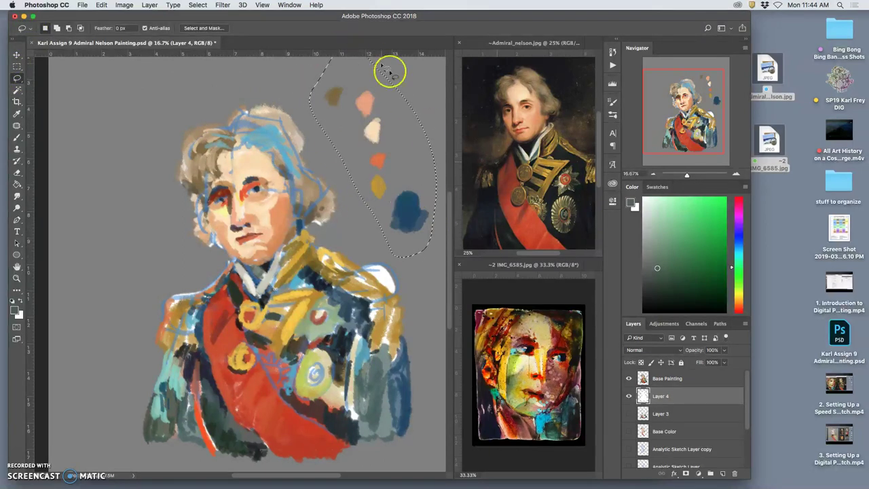
{"action": "left_click", "coordinate": [674, 378]}
{"action": "key", "text": "Delete"}
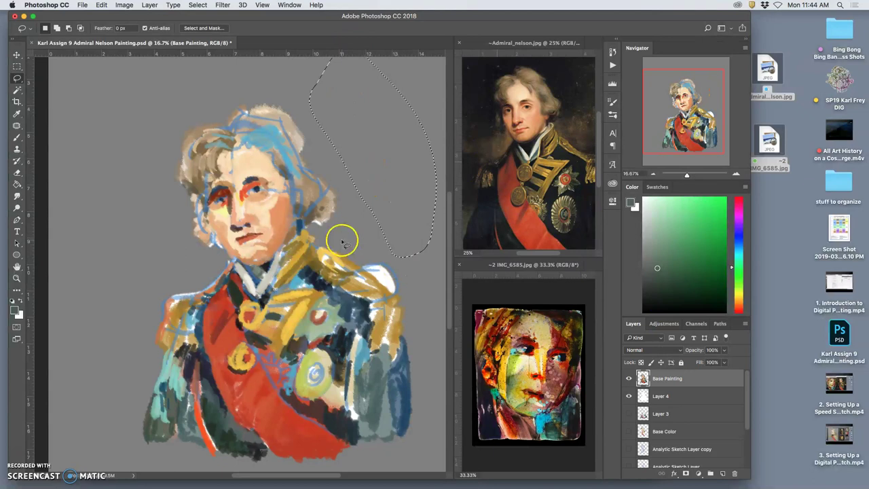
{"action": "key", "text": "super+minus"}
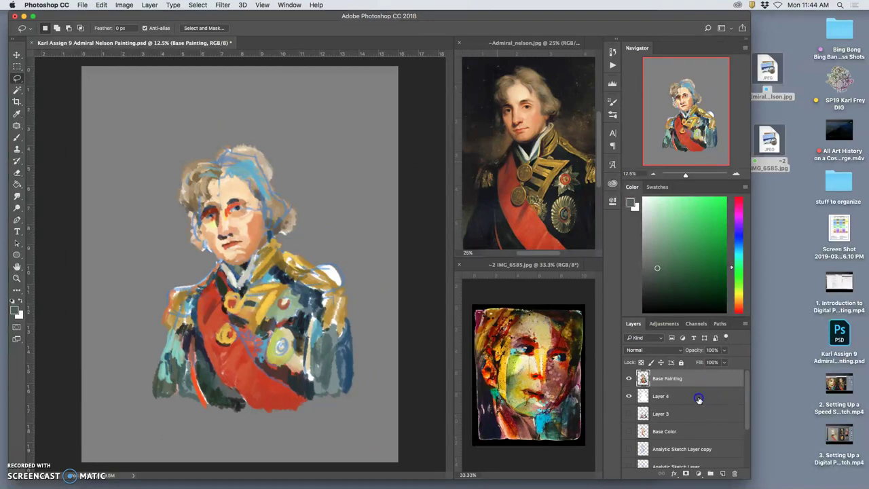
Merge Layer 4 with Base Painting into one layer and save the document.
{"action": "left_click", "coordinate": [699, 399], "text": "shift"}
{"action": "key", "text": "super+e"}
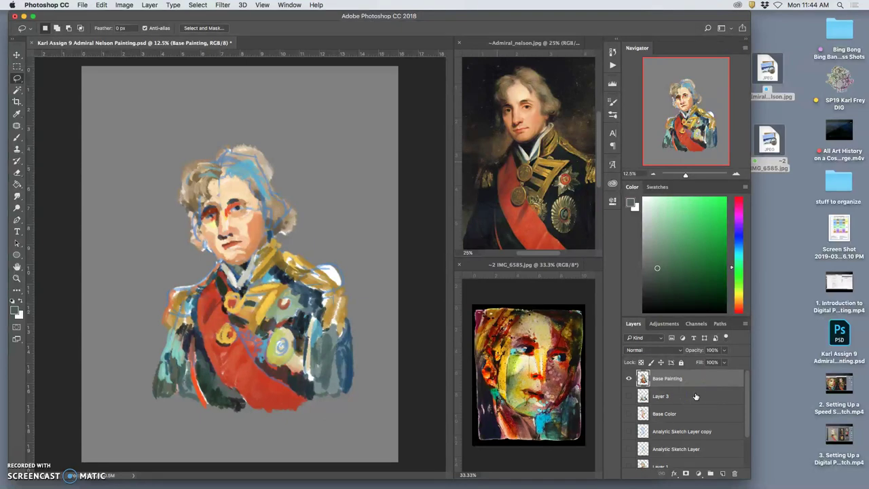
{"action": "key", "text": "super+s"}
Check Base Painting against the backdrop, and add a new layer named Refined Painting above it.
{"action": "left_click", "coordinate": [629, 379]}
{"action": "left_click", "coordinate": [628, 379]}
{"action": "left_click", "coordinate": [723, 474]}
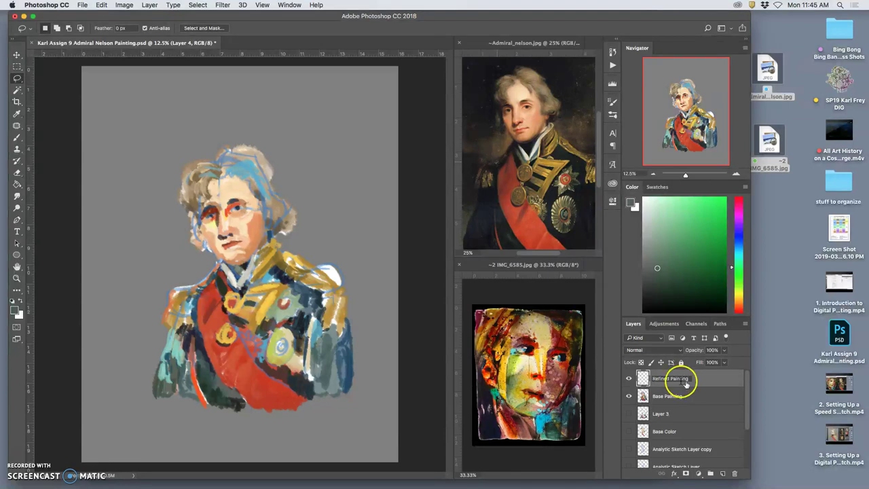
{"action": "key", "text": "Return"}
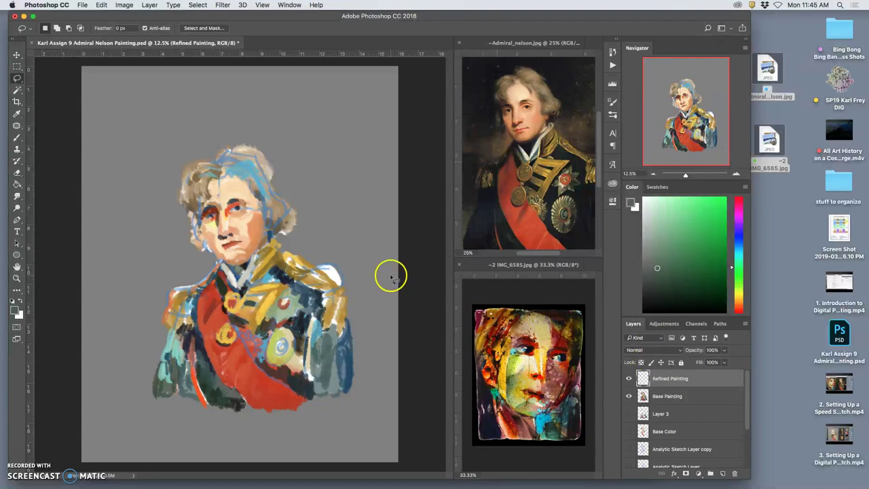
Frame the face closely in both the painting and the Admiral_nelson.jpg reference, and return to the painting.
{"action": "key", "text": "super+plus"}
{"action": "key", "text": "super+plus"}
{"action": "key", "text": "super+plus"}
{"action": "key", "text": "super+plus"}
{"action": "key", "text": "super+plus"}
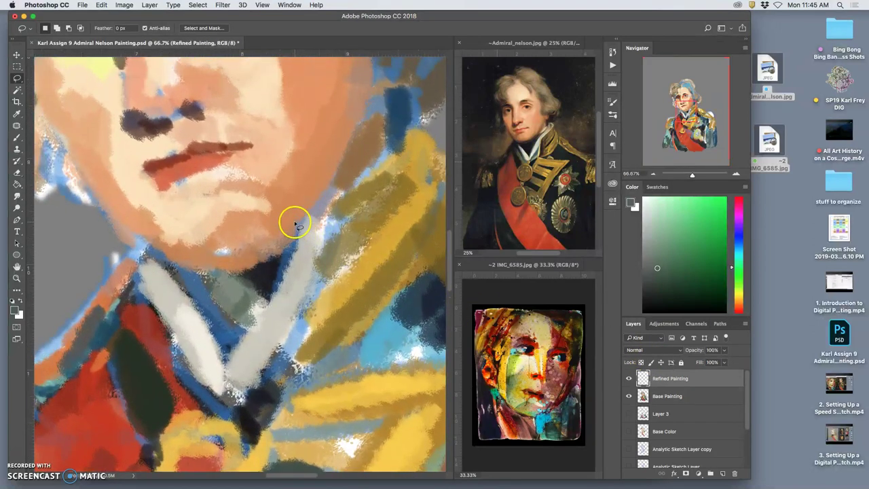
{"action": "scroll", "coordinate": [295, 224], "scroll_direction": "up", "scroll_amount": 6}
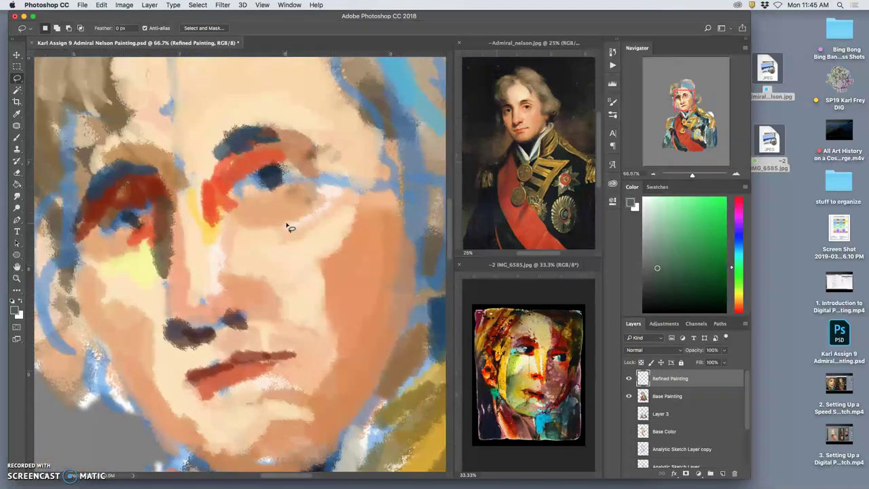
{"action": "scroll", "coordinate": [290, 227], "scroll_direction": "left", "scroll_amount": 2}
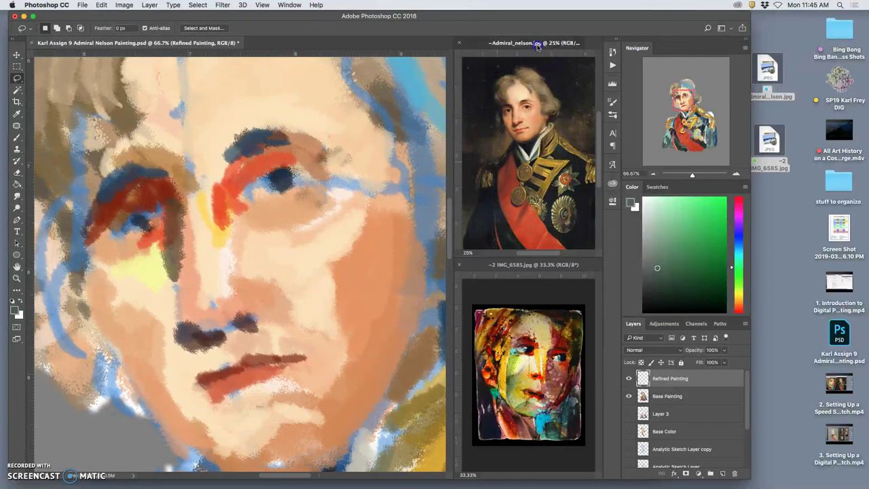
{"action": "left_click", "coordinate": [545, 75]}
{"action": "left_click_drag", "start_coordinate": [694, 179], "coordinate": [698, 180]}
{"action": "mouse_move", "coordinate": [687, 112]}
{"action": "left_mouse_down"}
{"action": "mouse_move", "coordinate": [687, 125]}
{"action": "mouse_move", "coordinate": [686, 113]}
{"action": "left_mouse_up"}
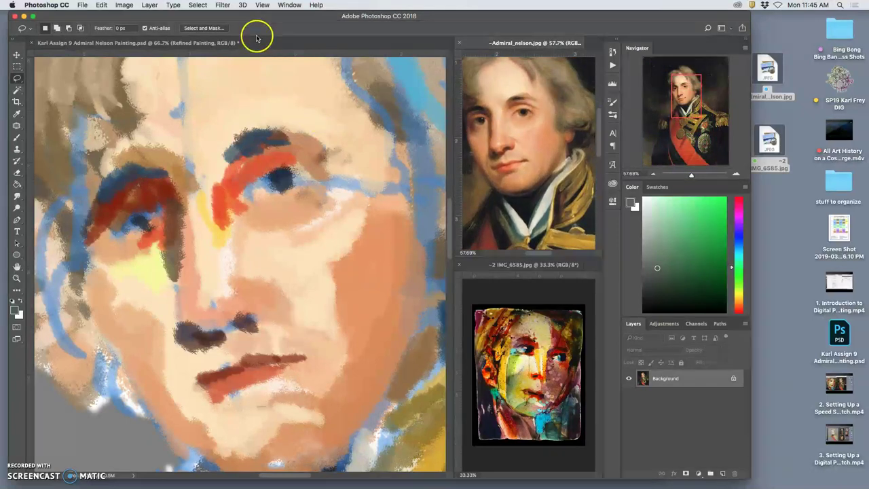
{"action": "left_click", "coordinate": [218, 45]}
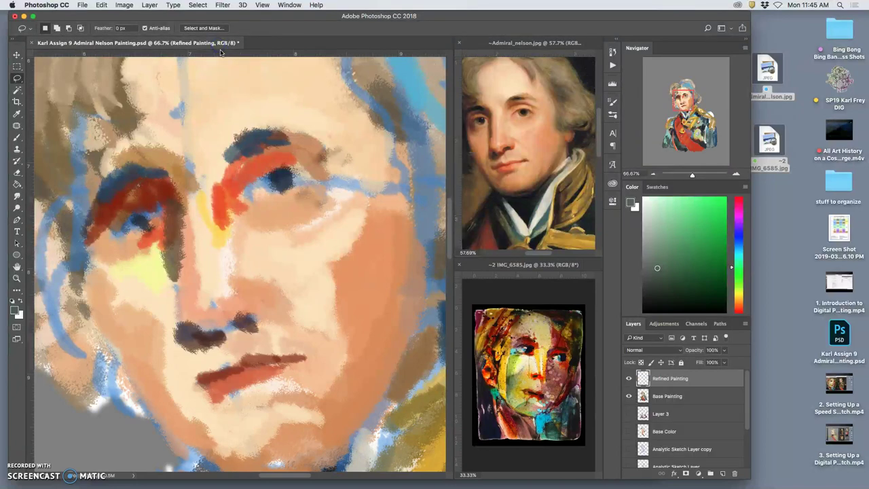
With the Brush at 39% opacity, dab brown sampled from the portrait's eye onto the viewer's-right iris, reducing the brush size to 71.
{"action": "left_click", "coordinate": [17, 137]}
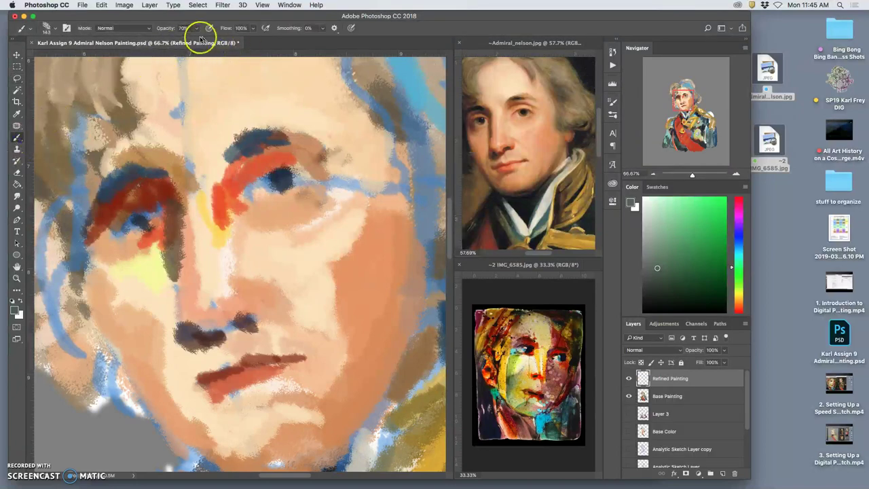
{"action": "left_click", "coordinate": [197, 29]}
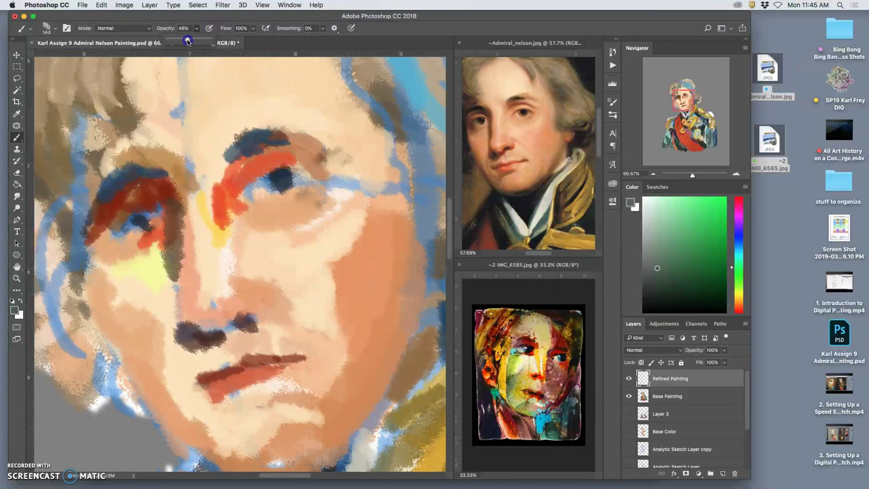
{"action": "left_click_drag", "start_coordinate": [184, 41], "coordinate": [183, 41]}
{"action": "left_click", "coordinate": [560, 358], "text": "alt"}
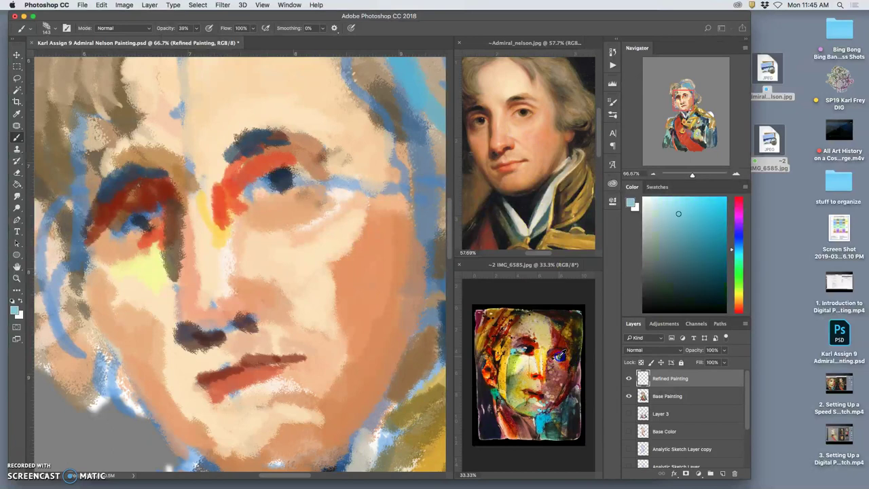
{"action": "left_click", "coordinate": [519, 114], "text": "alt"}
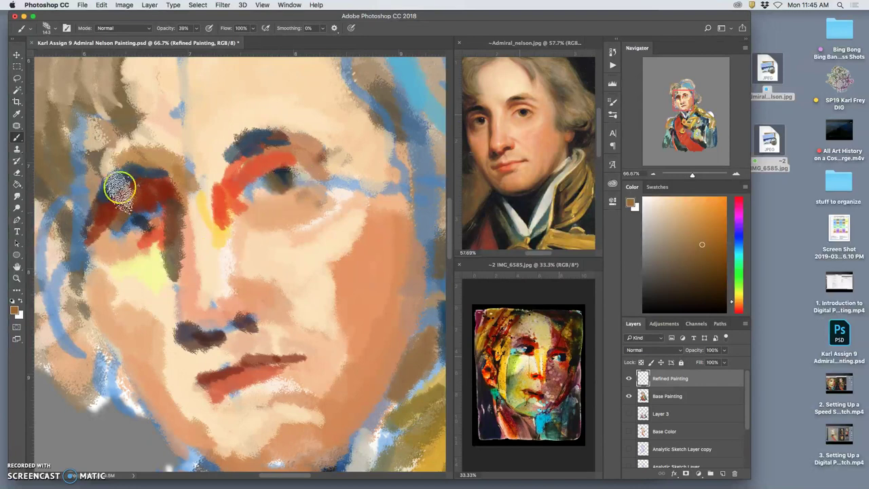
{"action": "left_click", "coordinate": [50, 30]}
{"action": "left_click_drag", "start_coordinate": [90, 55], "coordinate": [80, 56]}
{"action": "left_click", "coordinate": [285, 173]}
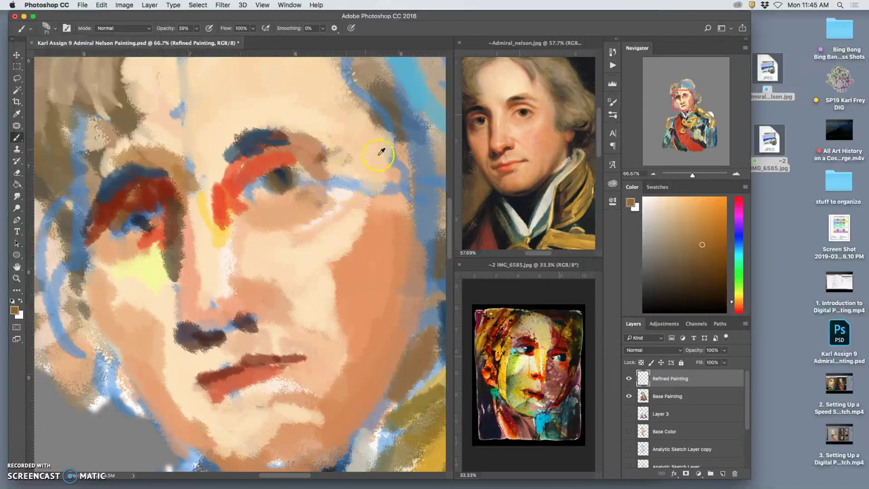
Paint over the red upper eyelid of the same eye with cream from the cheek and khaki from the IMG_6585.jpg forehead.
{"action": "left_click", "coordinate": [355, 223], "text": "alt"}
{"action": "left_click_drag", "start_coordinate": [286, 156], "coordinate": [246, 174]}
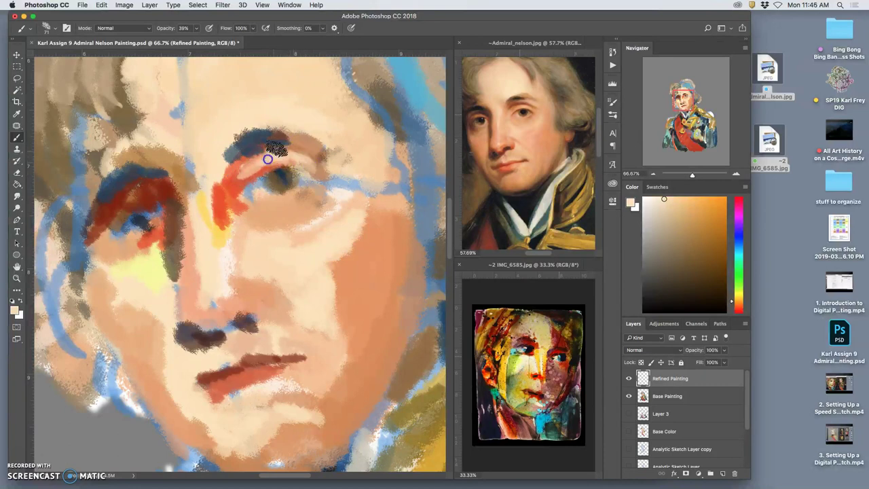
{"action": "mouse_move", "coordinate": [558, 365]}
{"action": "left_mouse_down", "text": "alt"}
{"action": "mouse_move", "coordinate": [529, 338]}
{"action": "mouse_move", "coordinate": [540, 332]}
{"action": "left_mouse_up", "text": "alt"}
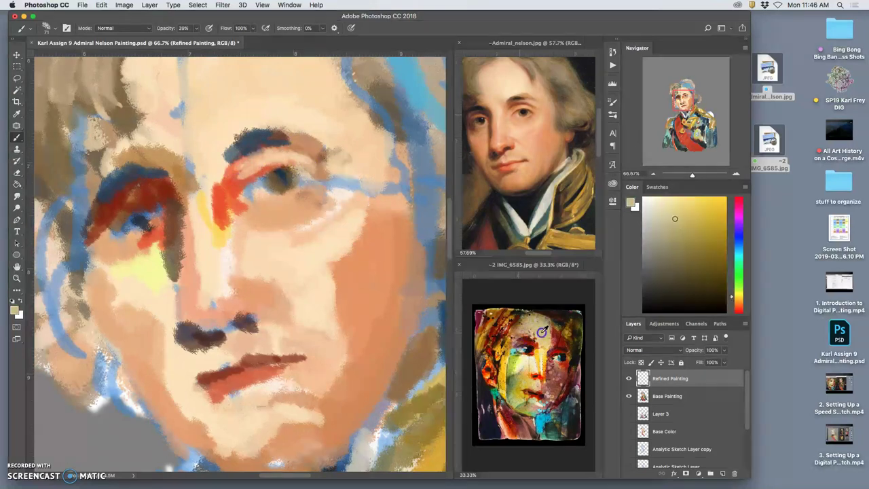
{"action": "mouse_move", "coordinate": [281, 155]}
{"action": "left_mouse_down"}
{"action": "mouse_move", "coordinate": [248, 172]}
{"action": "mouse_move", "coordinate": [290, 159]}
{"action": "left_mouse_up"}
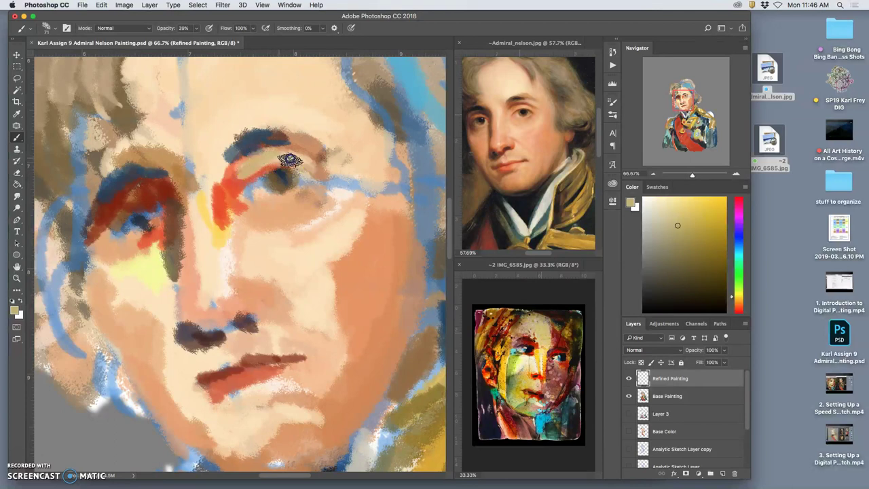